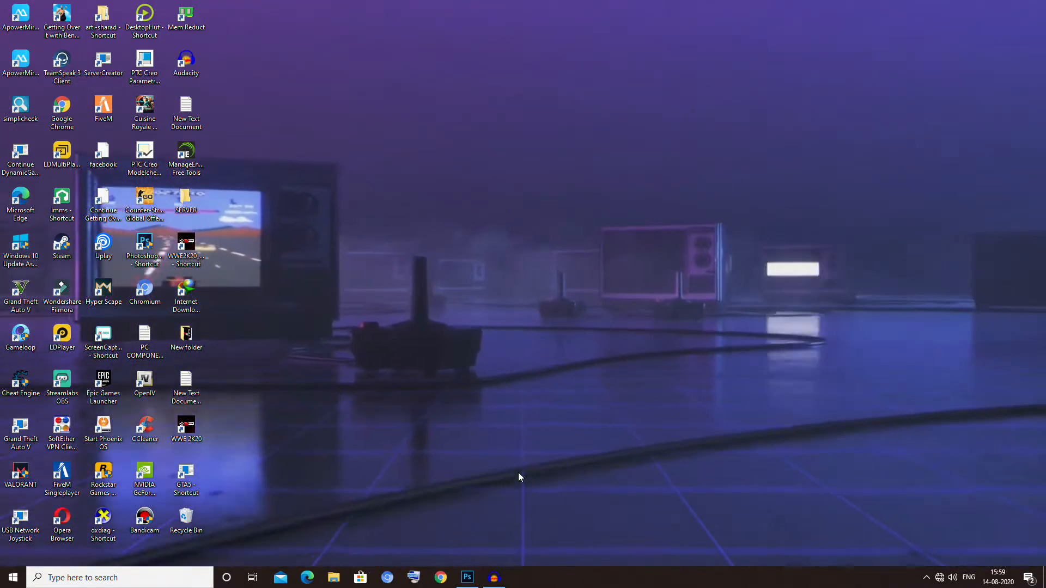
{"action": "left_click", "coordinate": [468, 579]}
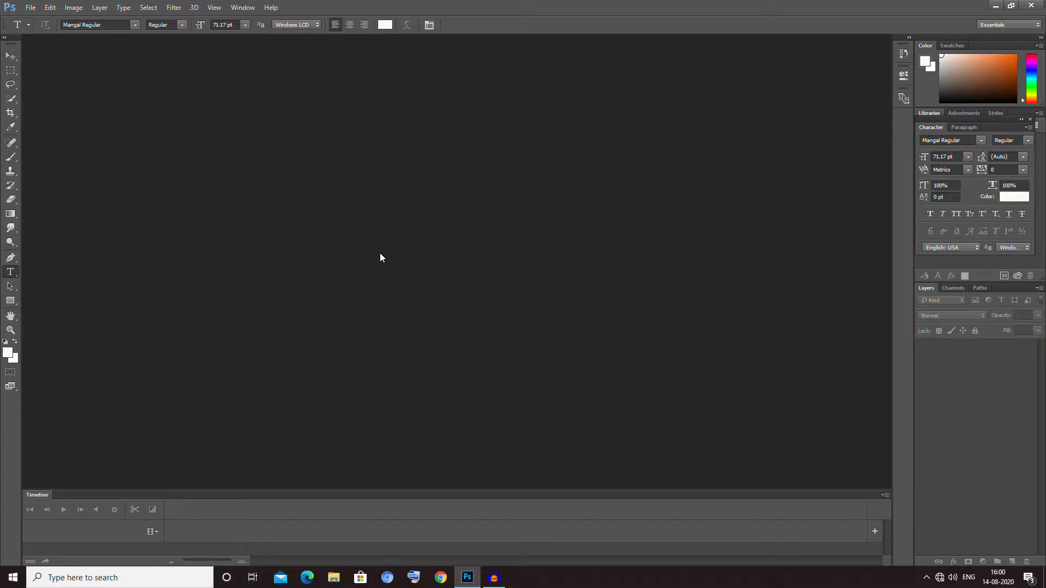
{"action": "left_click", "coordinate": [31, 8]}
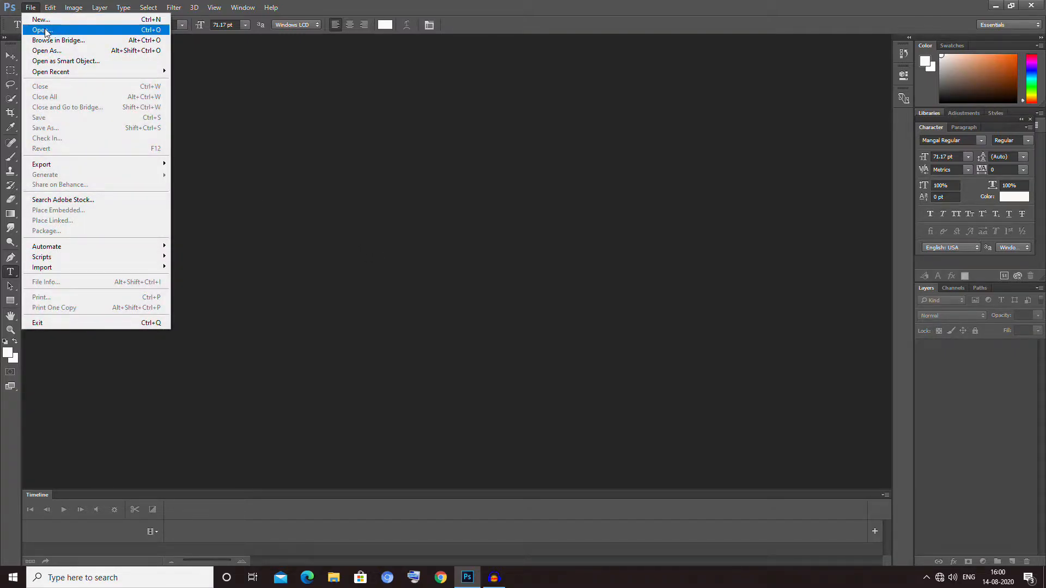
{"action": "left_click", "coordinate": [41, 29]}
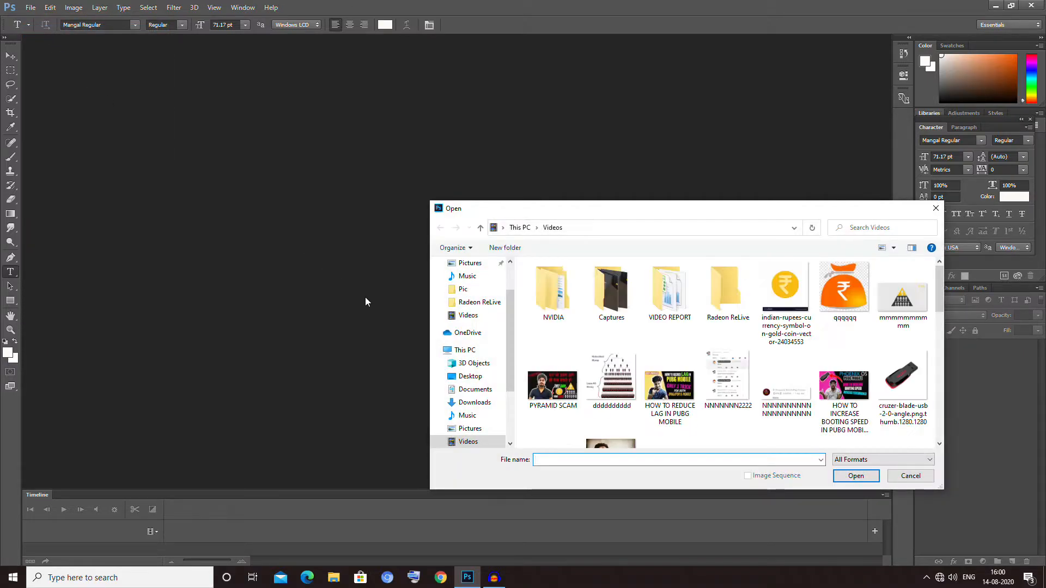
{"action": "scroll", "coordinate": [829, 361], "scroll_direction": "down", "scroll_amount": 3}
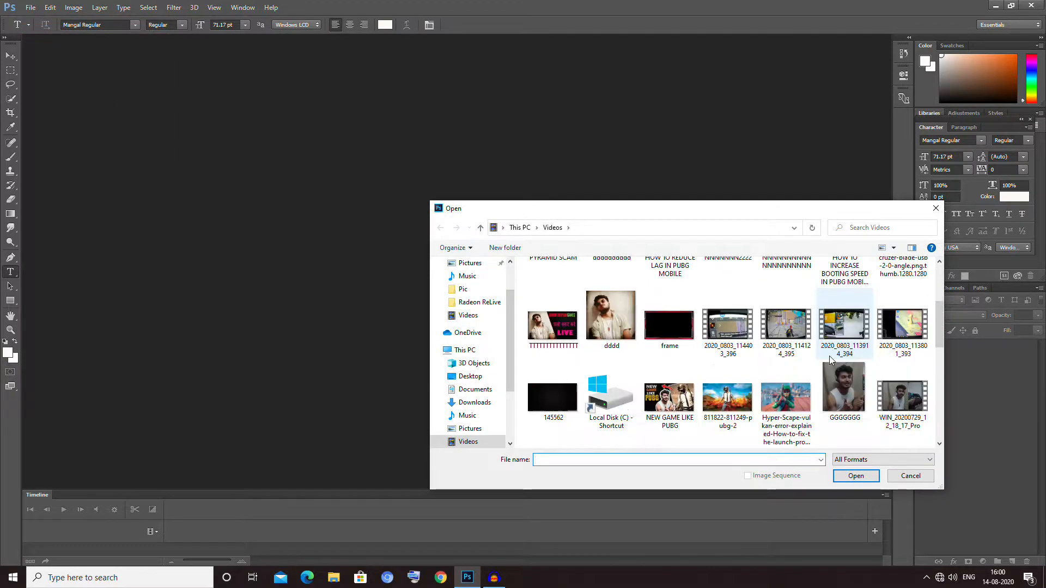
{"action": "scroll", "coordinate": [825, 365], "scroll_direction": "down", "scroll_amount": 5}
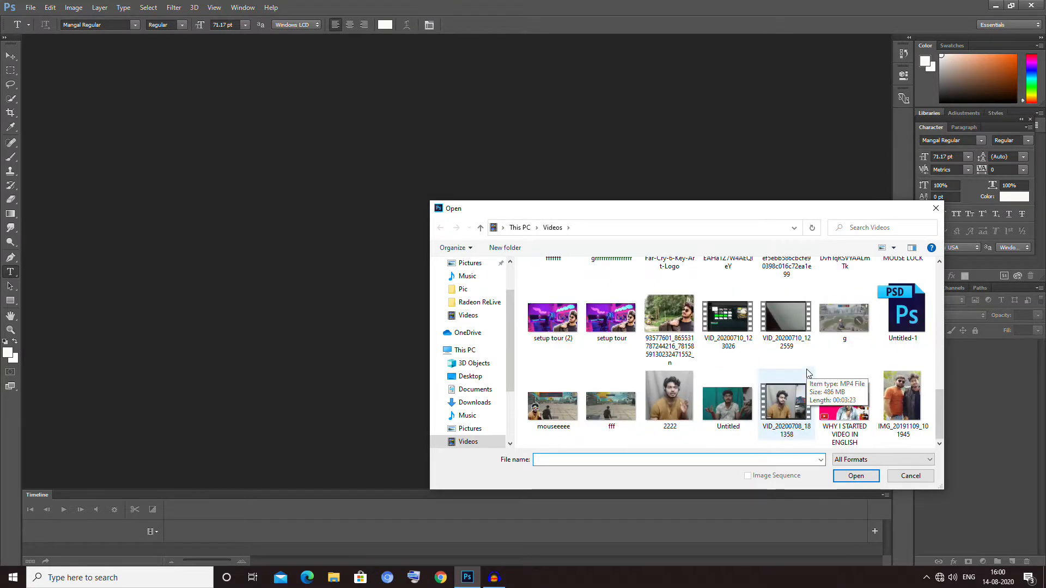
{"action": "double_click", "coordinate": [670, 319]}
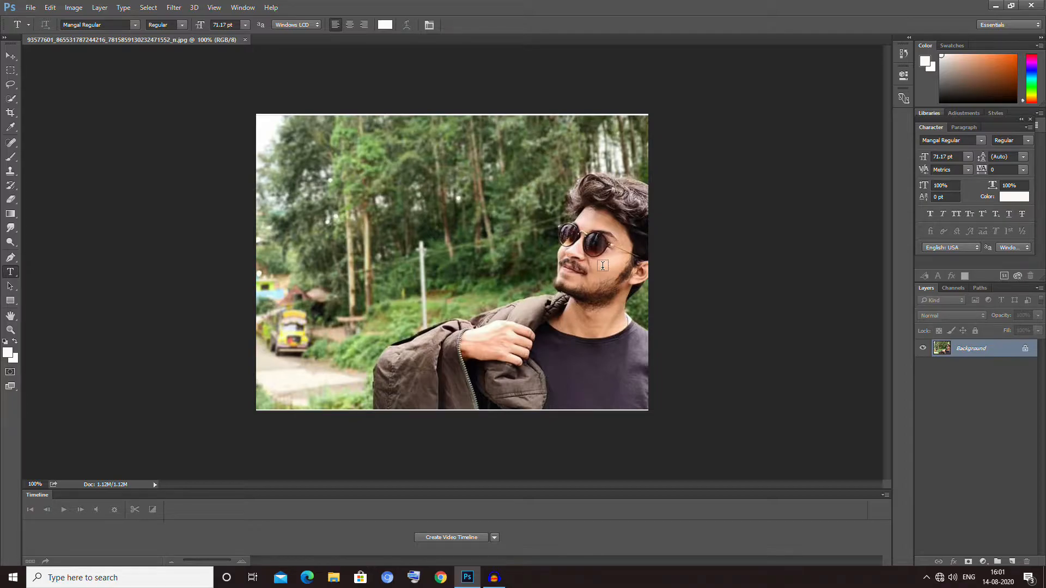
{"action": "key", "text": "ctrl+plus"}
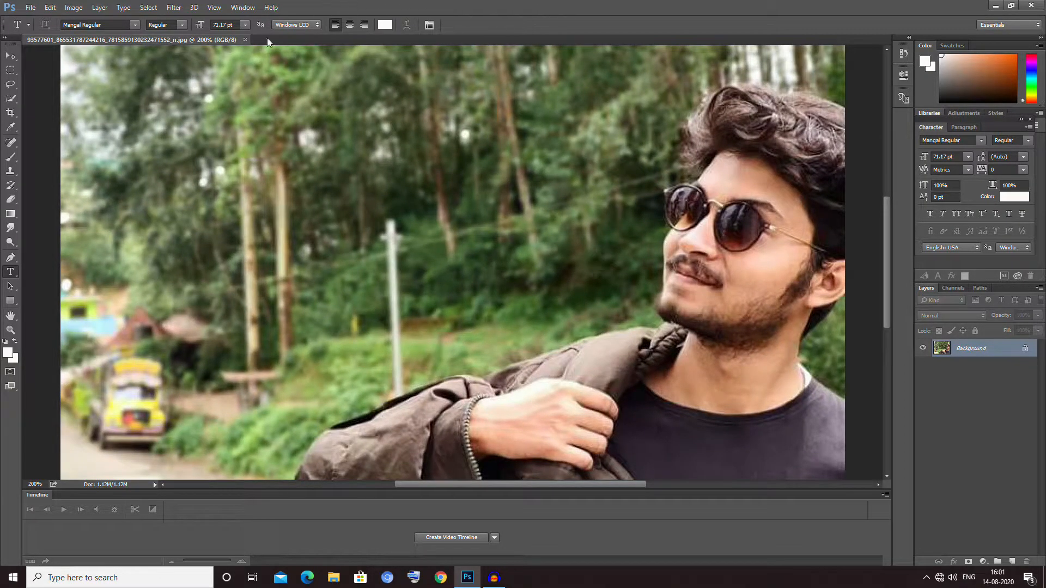
- Try to move the photo's Background layer with the Move tool
{"action": "left_click", "coordinate": [11, 56]}
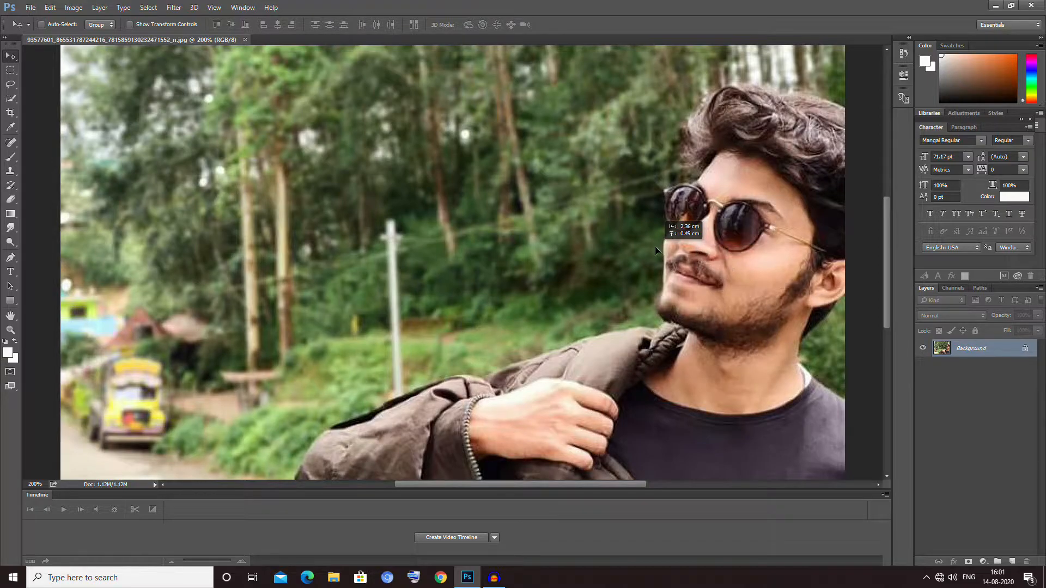
{"action": "left_click_drag", "start_coordinate": [655, 246], "coordinate": [657, 248]}
{"action": "left_click", "coordinate": [527, 217]}
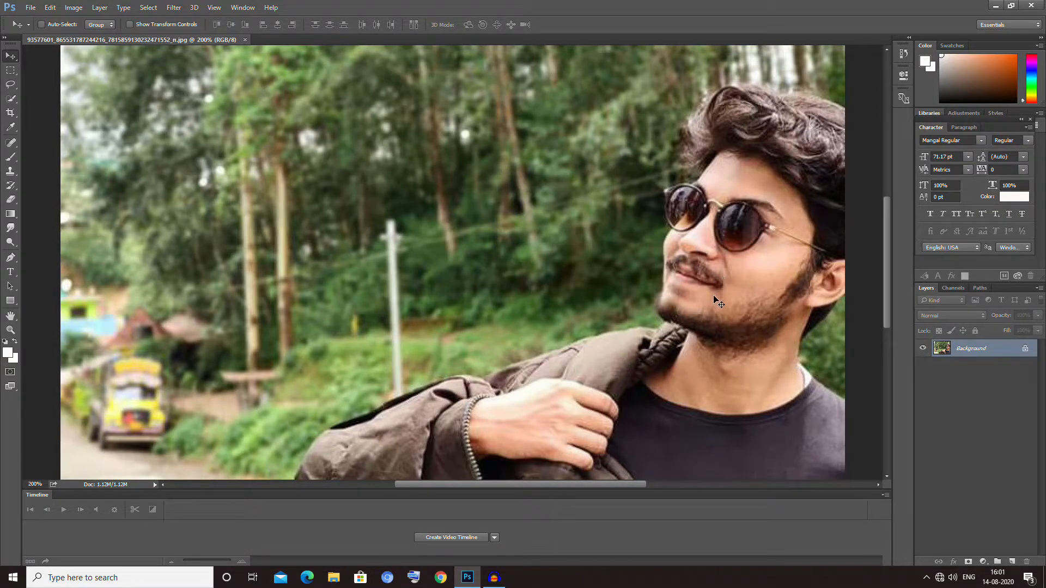
{"action": "left_click_drag", "start_coordinate": [719, 302], "coordinate": [621, 256]}
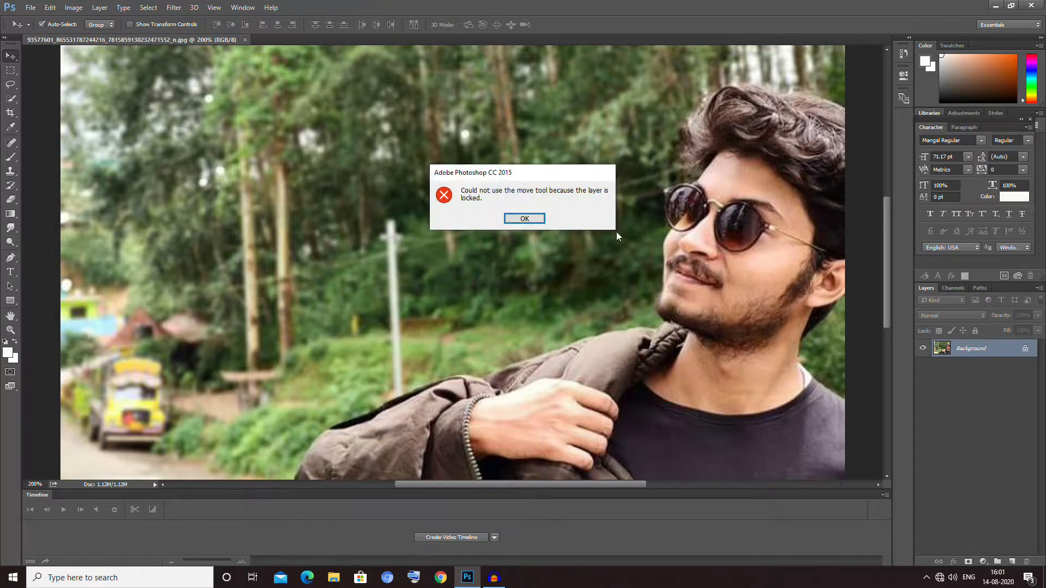
{"action": "left_click", "coordinate": [538, 220]}
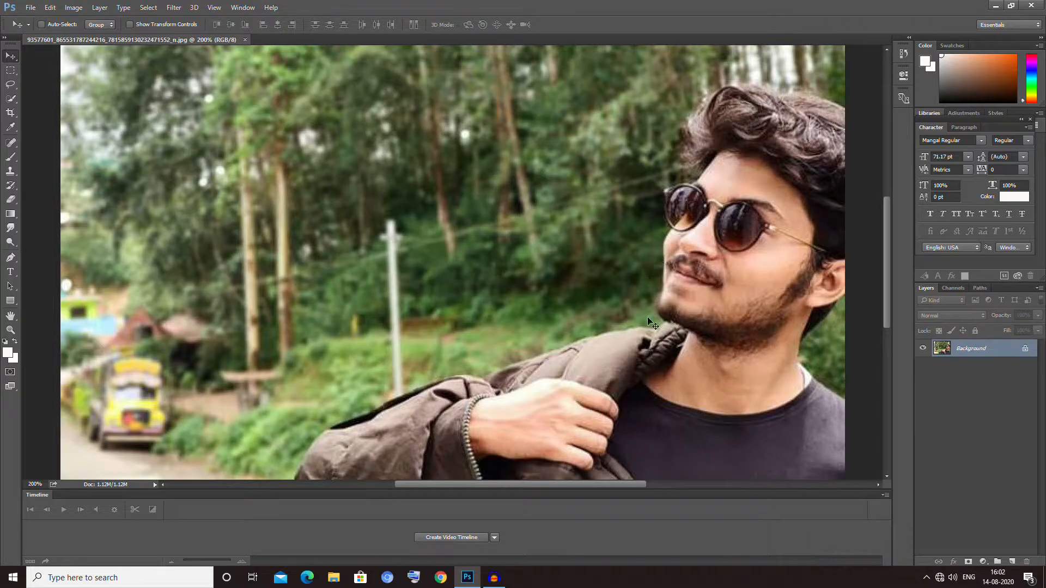
- Select both sunglass lenses and the man's dark T-shirt with the Quick Selection tool
{"action": "left_click_drag", "start_coordinate": [595, 485], "coordinate": [634, 482]}
{"action": "mouse_move", "coordinate": [889, 266]}
{"action": "left_mouse_down"}
{"action": "mouse_move", "coordinate": [888, 179]}
{"action": "mouse_move", "coordinate": [888, 277]}
{"action": "left_mouse_up"}
{"action": "left_click_drag", "start_coordinate": [668, 484], "coordinate": [626, 486]}
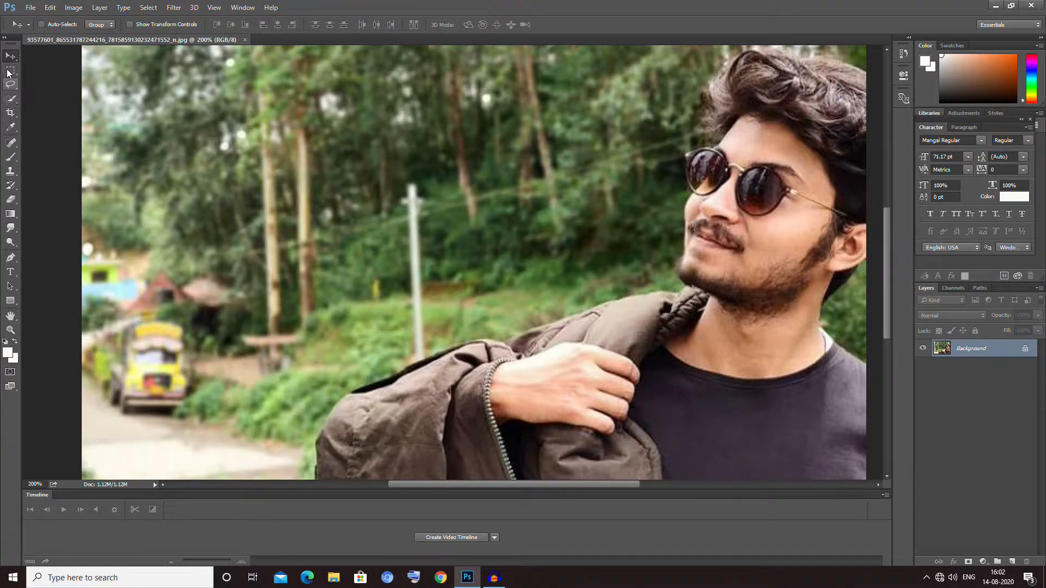
{"action": "left_click", "coordinate": [11, 99]}
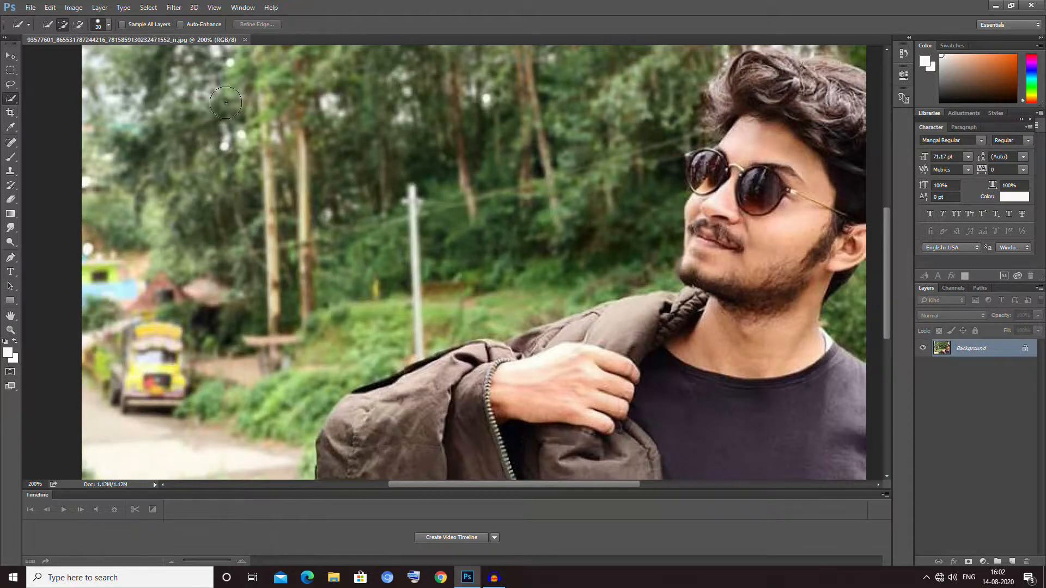
{"action": "left_click", "coordinate": [706, 169]}
{"action": "mouse_move", "coordinate": [758, 189]}
{"action": "left_mouse_down"}
{"action": "mouse_move", "coordinate": [777, 207]}
{"action": "mouse_move", "coordinate": [773, 180]}
{"action": "mouse_move", "coordinate": [751, 204]}
{"action": "left_mouse_up"}
{"action": "left_click", "coordinate": [747, 445]}
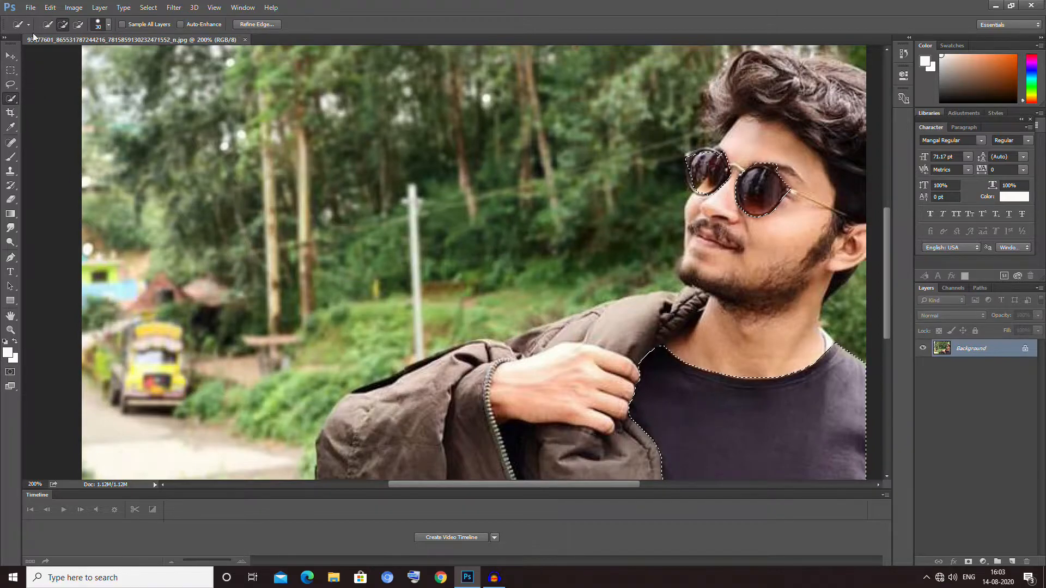
- Try subtracting from the T-shirt selection, and add and remove a patch of the background trees with Quick Selection
{"action": "left_click", "coordinate": [78, 24]}
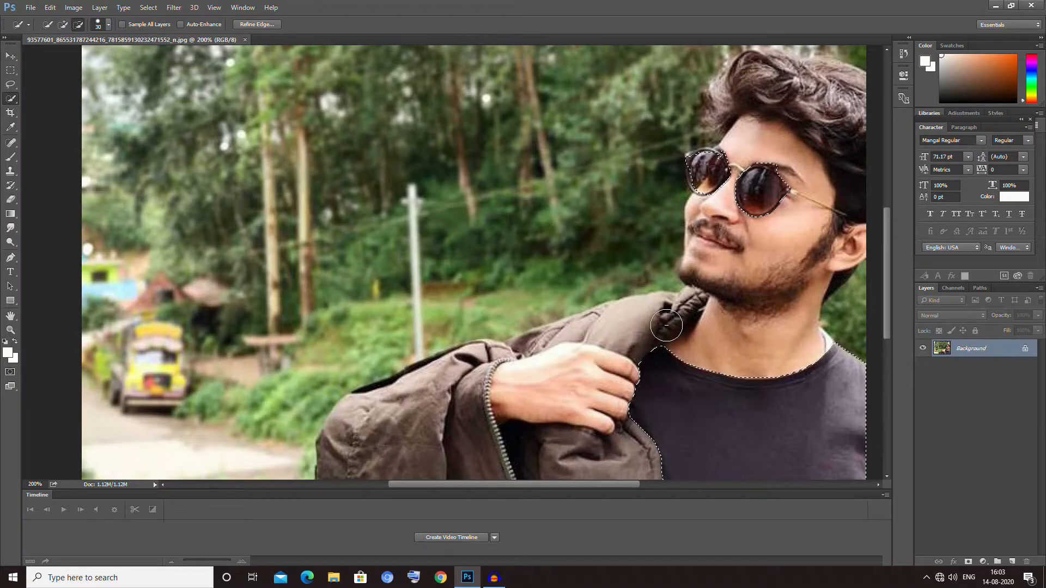
{"action": "mouse_move", "coordinate": [724, 383]}
{"action": "left_mouse_down"}
{"action": "mouse_move", "coordinate": [667, 418]}
{"action": "mouse_move", "coordinate": [664, 455]}
{"action": "mouse_move", "coordinate": [686, 481]}
{"action": "mouse_move", "coordinate": [709, 463]}
{"action": "mouse_move", "coordinate": [719, 419]}
{"action": "mouse_move", "coordinate": [712, 478]}
{"action": "mouse_move", "coordinate": [745, 465]}
{"action": "left_mouse_up"}
{"action": "left_click", "coordinate": [65, 23]}
{"action": "mouse_move", "coordinate": [243, 191]}
{"action": "left_mouse_down"}
{"action": "mouse_move", "coordinate": [191, 179]}
{"action": "mouse_move", "coordinate": [259, 138]}
{"action": "mouse_move", "coordinate": [300, 210]}
{"action": "mouse_move", "coordinate": [204, 211]}
{"action": "mouse_move", "coordinate": [272, 147]}
{"action": "mouse_move", "coordinate": [284, 200]}
{"action": "mouse_move", "coordinate": [228, 187]}
{"action": "mouse_move", "coordinate": [304, 199]}
{"action": "mouse_move", "coordinate": [226, 211]}
{"action": "mouse_move", "coordinate": [268, 185]}
{"action": "mouse_move", "coordinate": [245, 224]}
{"action": "mouse_move", "coordinate": [280, 199]}
{"action": "mouse_move", "coordinate": [242, 156]}
{"action": "left_mouse_up"}
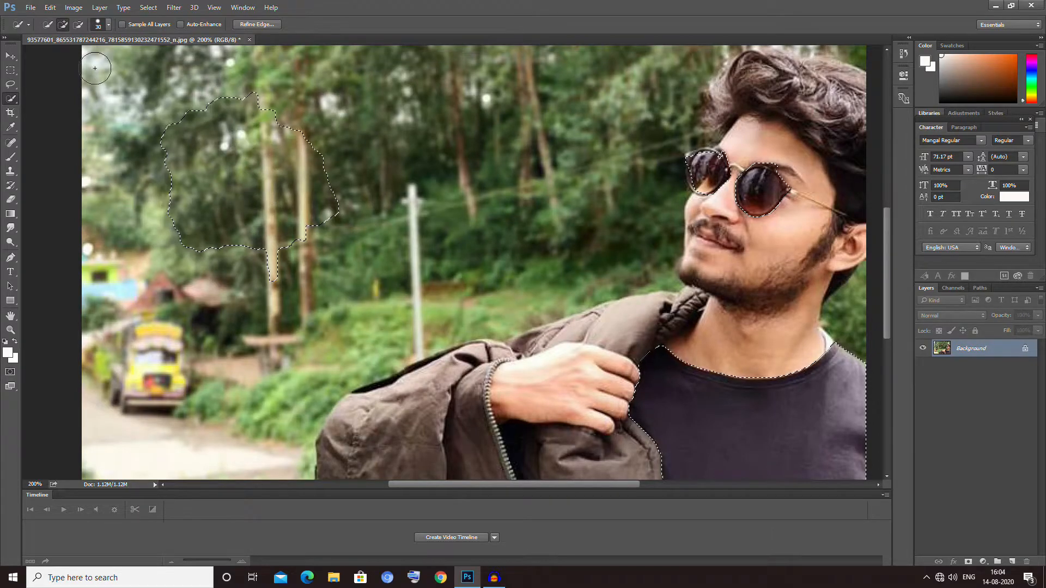
{"action": "left_click", "coordinate": [78, 25]}
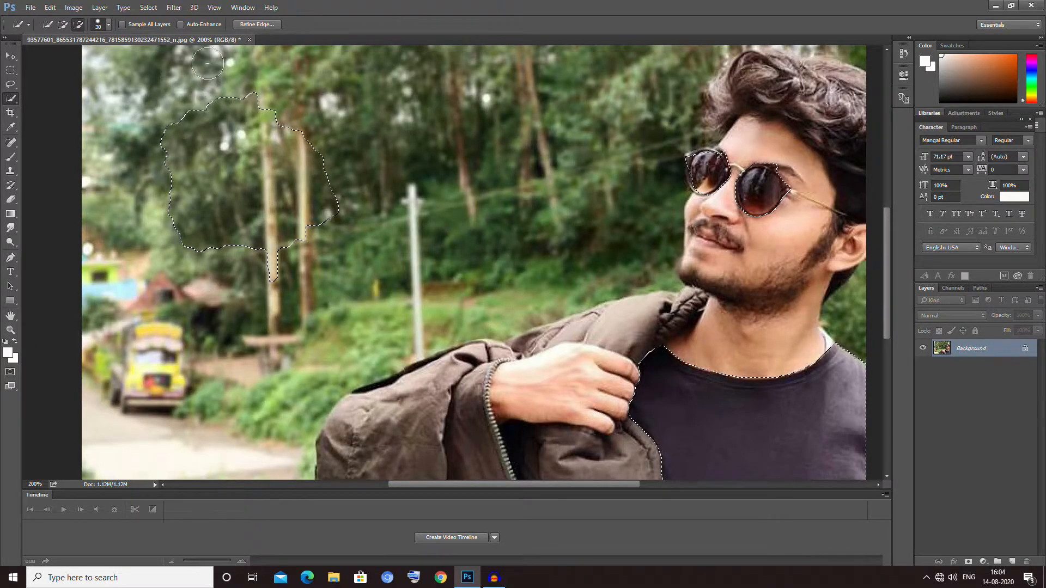
{"action": "mouse_move", "coordinate": [209, 62]}
{"action": "left_mouse_down"}
{"action": "mouse_move", "coordinate": [245, 113]}
{"action": "mouse_move", "coordinate": [242, 139]}
{"action": "mouse_move", "coordinate": [218, 160]}
{"action": "mouse_move", "coordinate": [186, 158]}
{"action": "mouse_move", "coordinate": [204, 101]}
{"action": "mouse_move", "coordinate": [226, 124]}
{"action": "mouse_move", "coordinate": [140, 169]}
{"action": "mouse_move", "coordinate": [153, 153]}
{"action": "mouse_move", "coordinate": [196, 149]}
{"action": "mouse_move", "coordinate": [159, 248]}
{"action": "mouse_move", "coordinate": [213, 220]}
{"action": "mouse_move", "coordinate": [308, 117]}
{"action": "mouse_move", "coordinate": [229, 167]}
{"action": "mouse_move", "coordinate": [149, 253]}
{"action": "mouse_move", "coordinate": [326, 140]}
{"action": "mouse_move", "coordinate": [254, 234]}
{"action": "mouse_move", "coordinate": [235, 195]}
{"action": "mouse_move", "coordinate": [332, 160]}
{"action": "mouse_move", "coordinate": [244, 264]}
{"action": "mouse_move", "coordinate": [305, 218]}
{"action": "mouse_move", "coordinate": [300, 182]}
{"action": "left_mouse_up"}
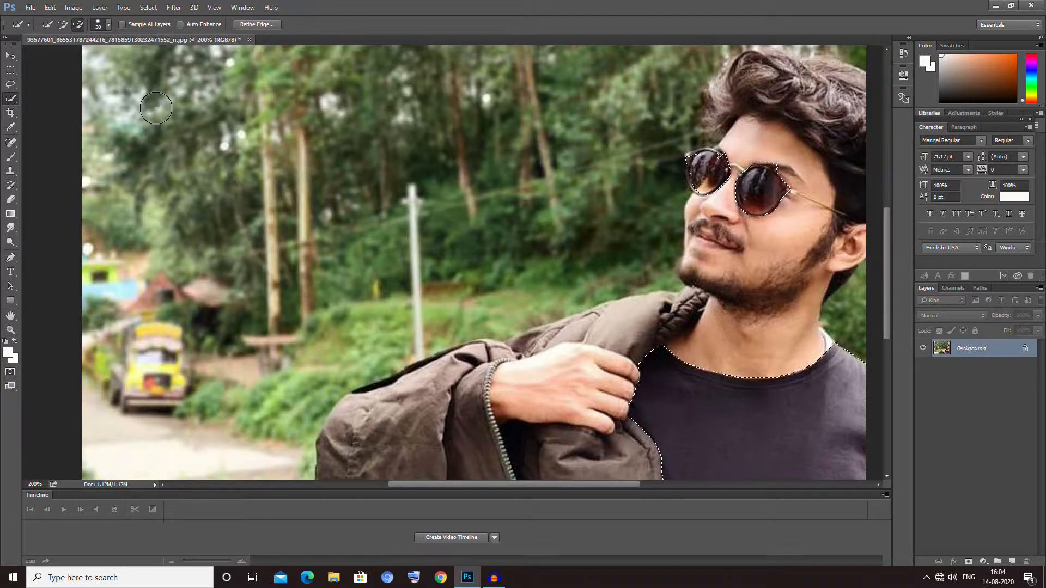
- Add the man's neck to the selection with Quick Selection and subtract it again
{"action": "left_click", "coordinate": [63, 24]}
{"action": "key", "text": "ctrl+plus"}
{"action": "key", "text": "ctrl+plus"}
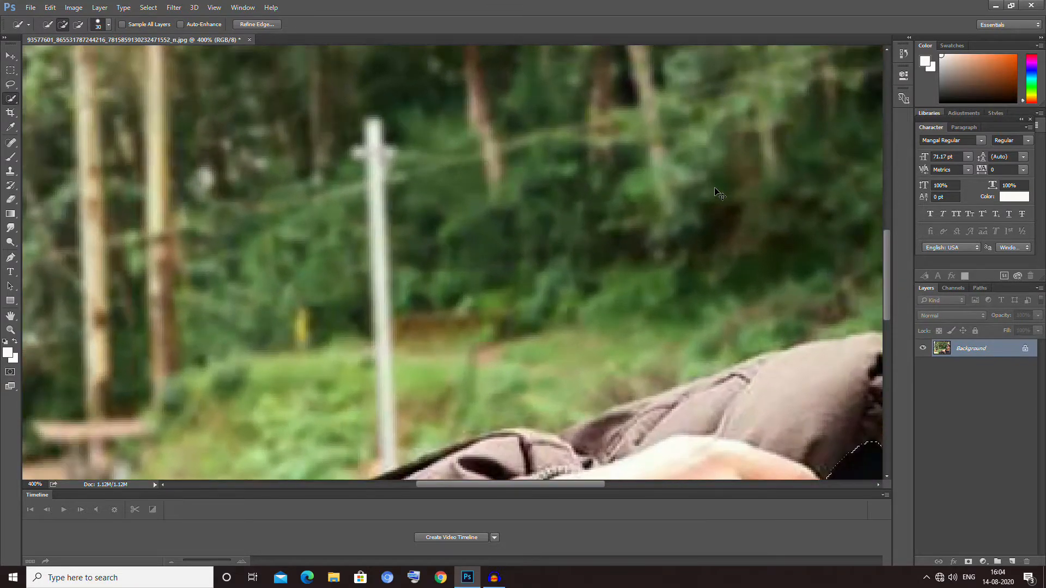
{"action": "left_click_drag", "start_coordinate": [593, 485], "coordinate": [698, 470]}
{"action": "left_click_drag", "start_coordinate": [887, 287], "coordinate": [883, 351]}
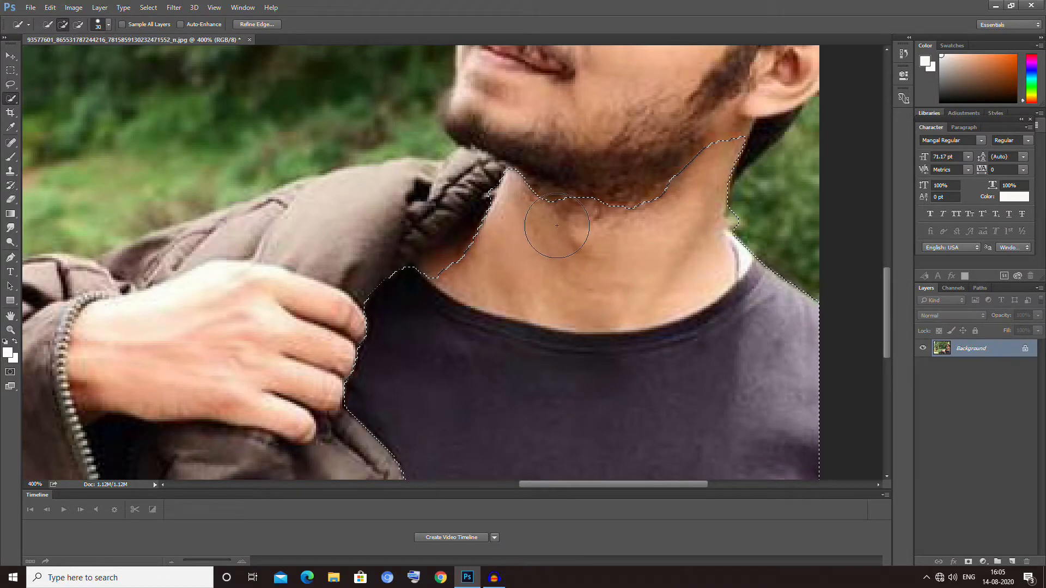
{"action": "left_click", "coordinate": [77, 25]}
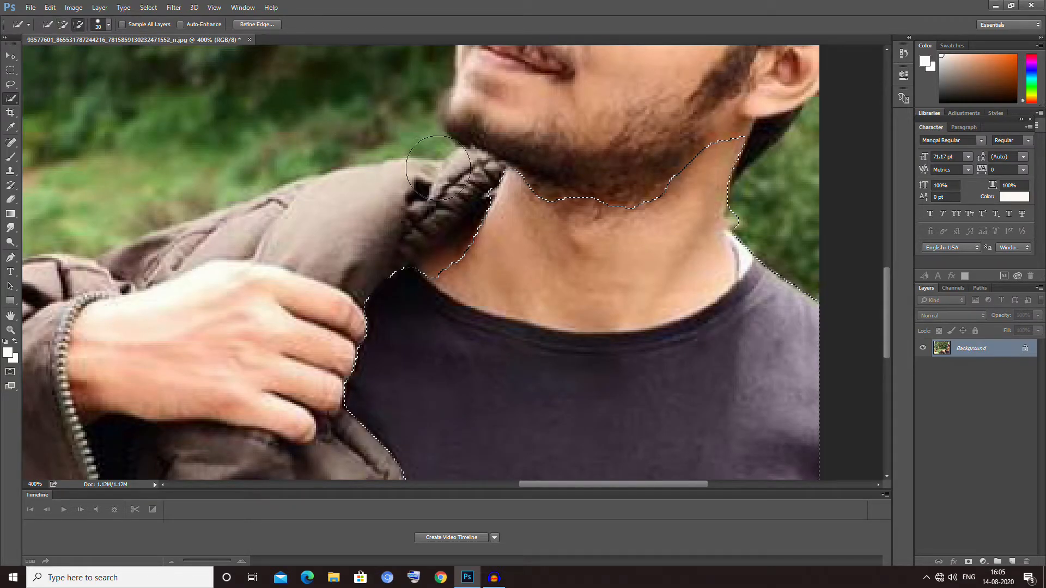
{"action": "mouse_move", "coordinate": [471, 170]}
{"action": "left_mouse_down"}
{"action": "mouse_move", "coordinate": [589, 206]}
{"action": "mouse_move", "coordinate": [686, 186]}
{"action": "mouse_move", "coordinate": [687, 228]}
{"action": "mouse_move", "coordinate": [665, 261]}
{"action": "mouse_move", "coordinate": [677, 262]}
{"action": "mouse_move", "coordinate": [717, 223]}
{"action": "mouse_move", "coordinate": [664, 276]}
{"action": "mouse_move", "coordinate": [690, 263]}
{"action": "mouse_move", "coordinate": [698, 255]}
{"action": "mouse_move", "coordinate": [650, 288]}
{"action": "mouse_move", "coordinate": [715, 253]}
{"action": "mouse_move", "coordinate": [668, 286]}
{"action": "left_mouse_up"}
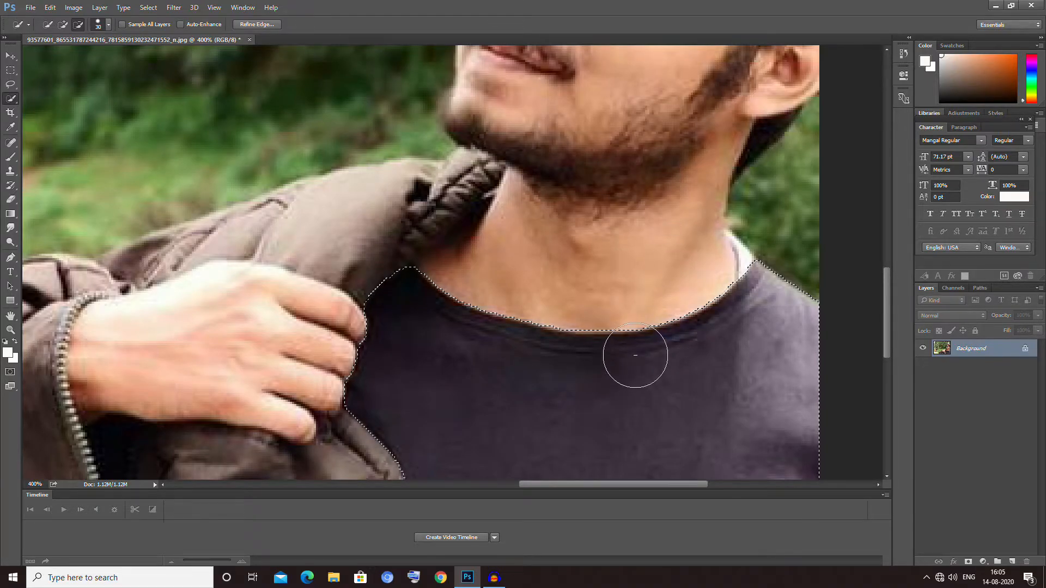
- Tighten the sunglasses selection by subtracting the excess skin and eyebrow area around the lenses
{"action": "scroll", "coordinate": [634, 355], "scroll_direction": "up", "scroll_amount": 2}
{"action": "scroll", "coordinate": [634, 353], "scroll_direction": "up", "scroll_amount": 10}
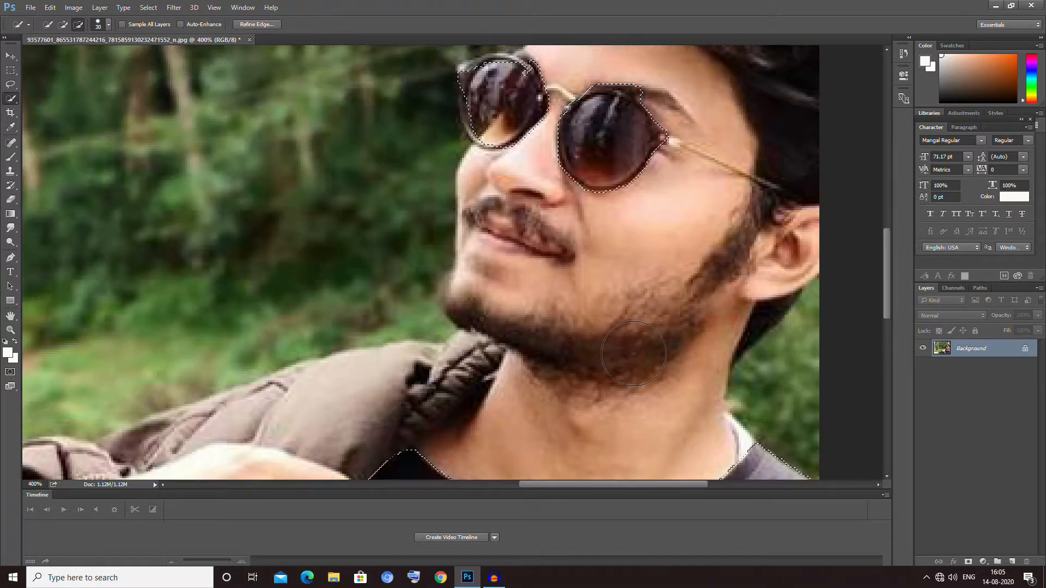
{"action": "scroll", "coordinate": [634, 353], "scroll_direction": "up", "scroll_amount": 3}
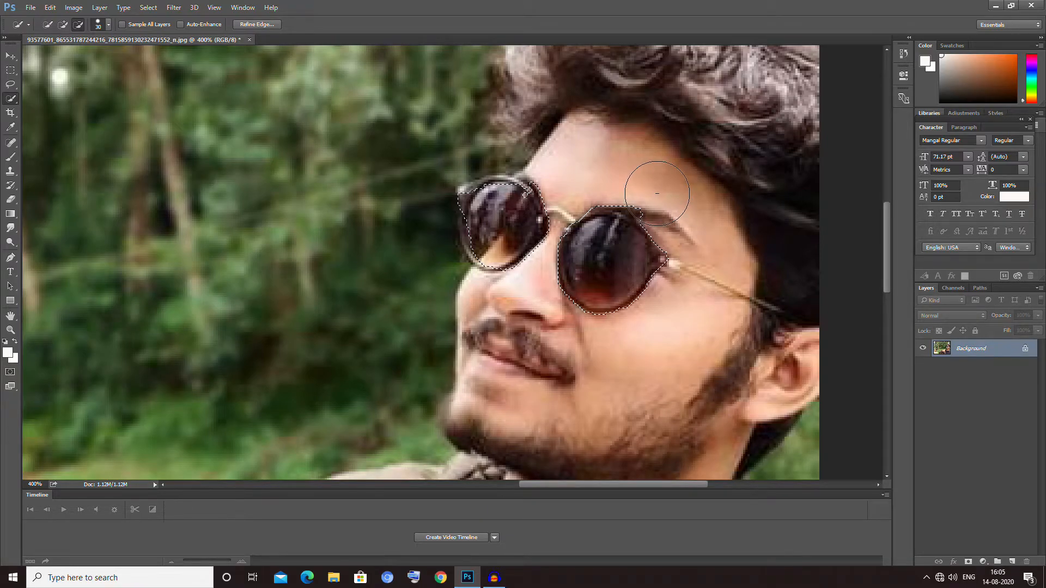
{"action": "left_click_drag", "start_coordinate": [655, 189], "coordinate": [612, 176]}
{"action": "left_click", "coordinate": [64, 25]}
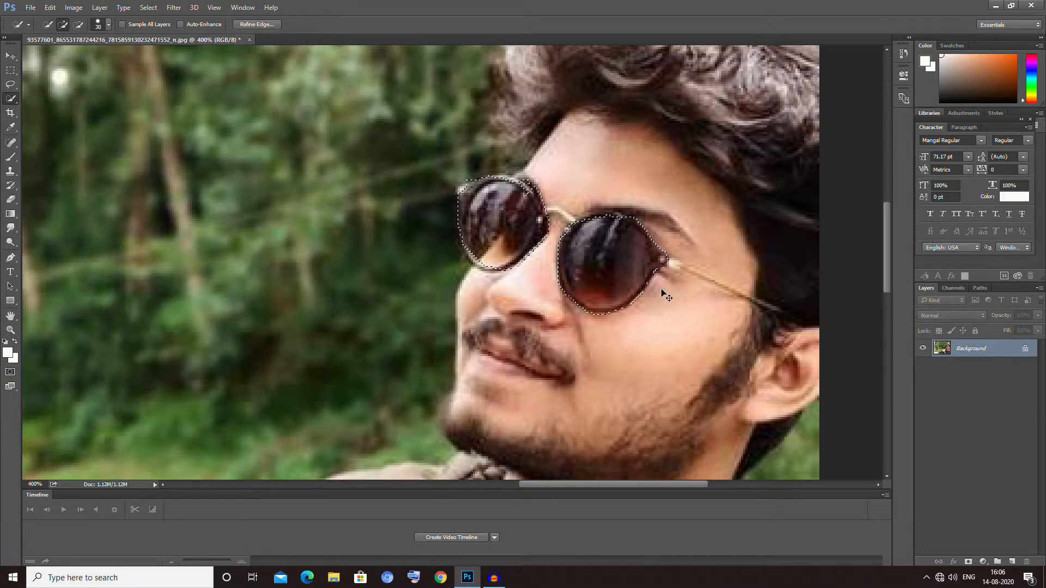
{"action": "scroll", "coordinate": [665, 294], "scroll_direction": "down", "scroll_amount": 4}
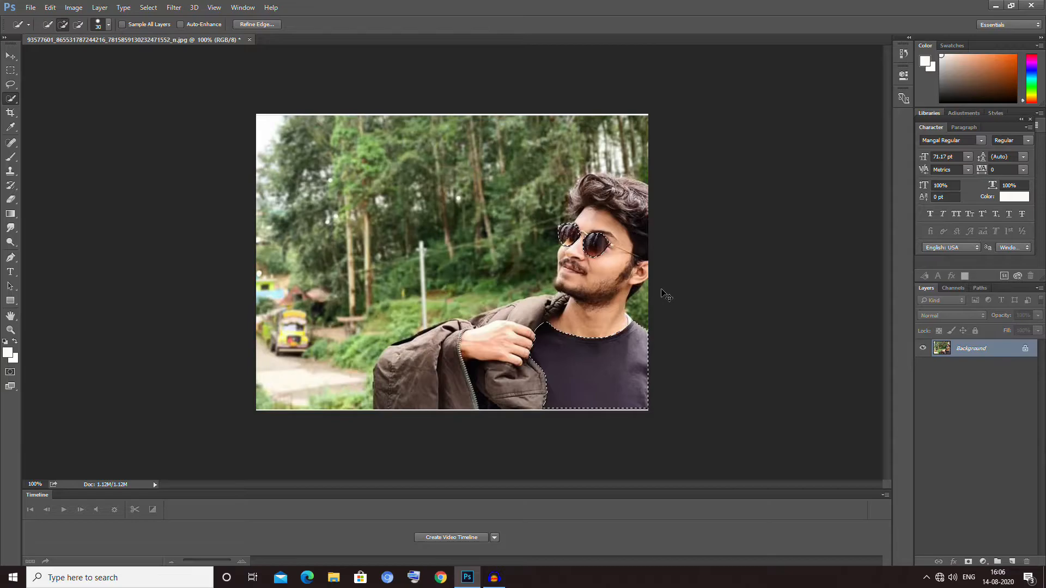
{"action": "key", "text": "ctrl+plus"}
{"action": "key", "text": "ctrl+minus"}
{"action": "key", "text": "ctrl+plus"}
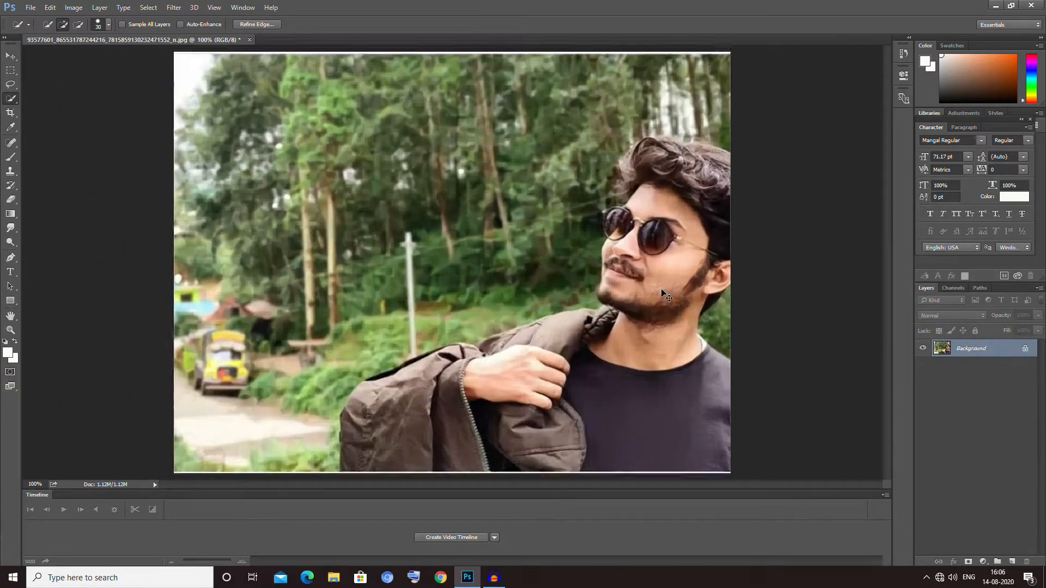
{"action": "key", "text": "ctrl+minus"}
{"action": "key", "text": "ctrl+plus"}
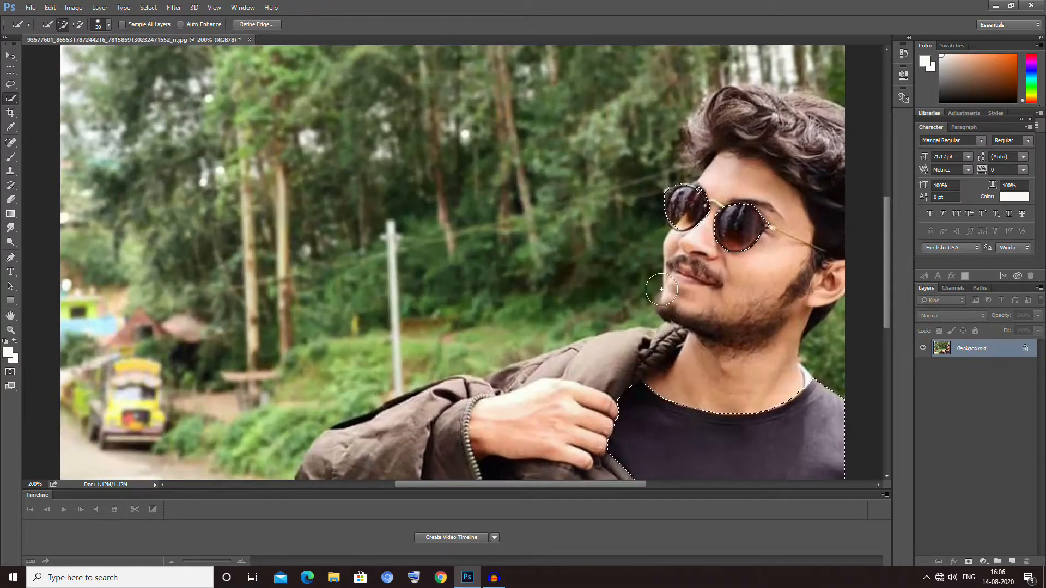
{"action": "scroll", "coordinate": [660, 243], "scroll_direction": "down", "scroll_amount": 1}
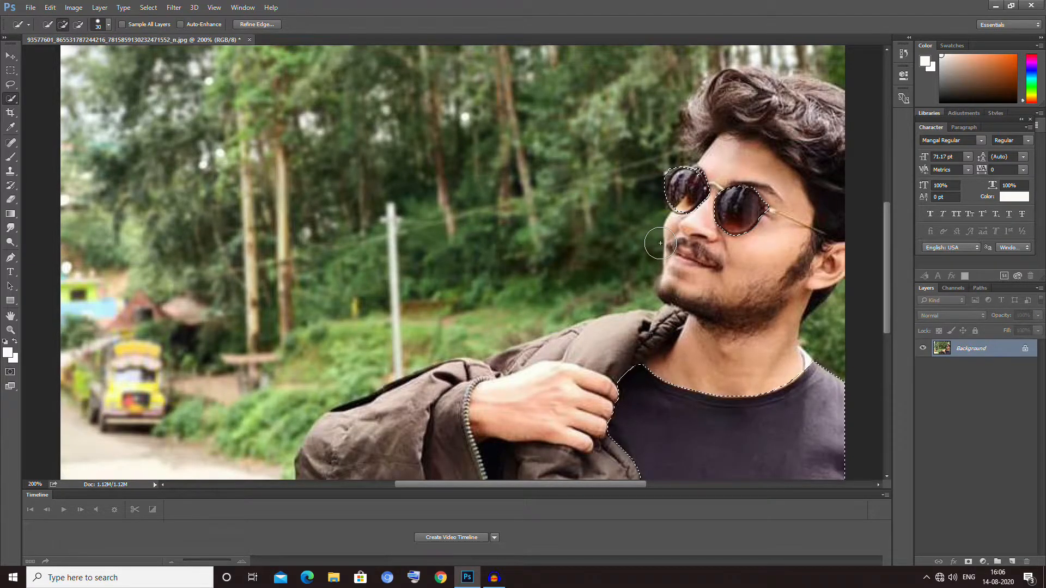
- Try Hue/Saturation on the selected lenses and T-shirt with hue -23 and +30, saturation +47 and lightness +2, and discard the adjustment
{"action": "left_click", "coordinate": [68, 9]}
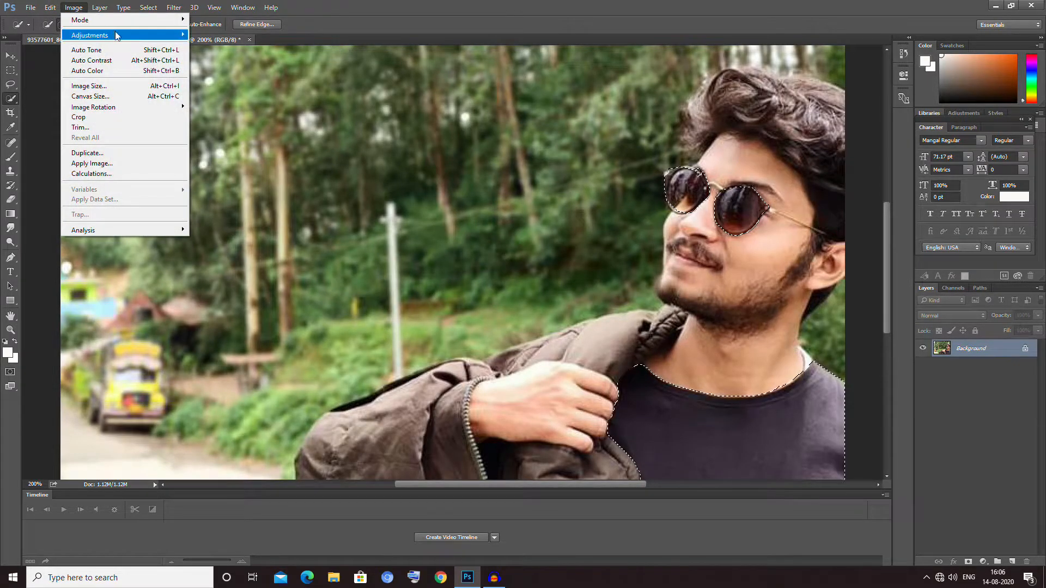
{"action": "mouse_move", "coordinate": [148, 42]}
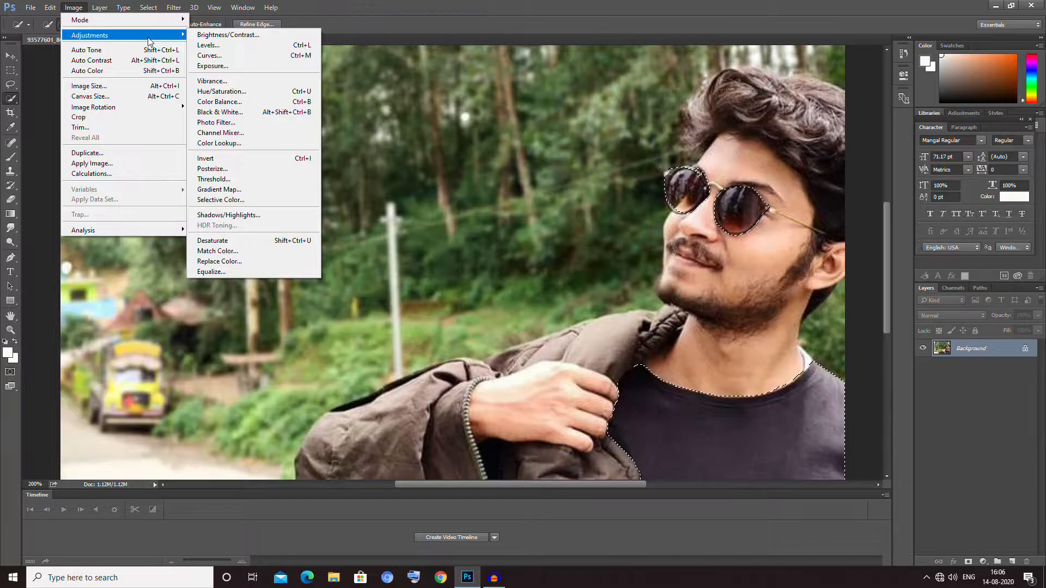
{"action": "left_click", "coordinate": [245, 97]}
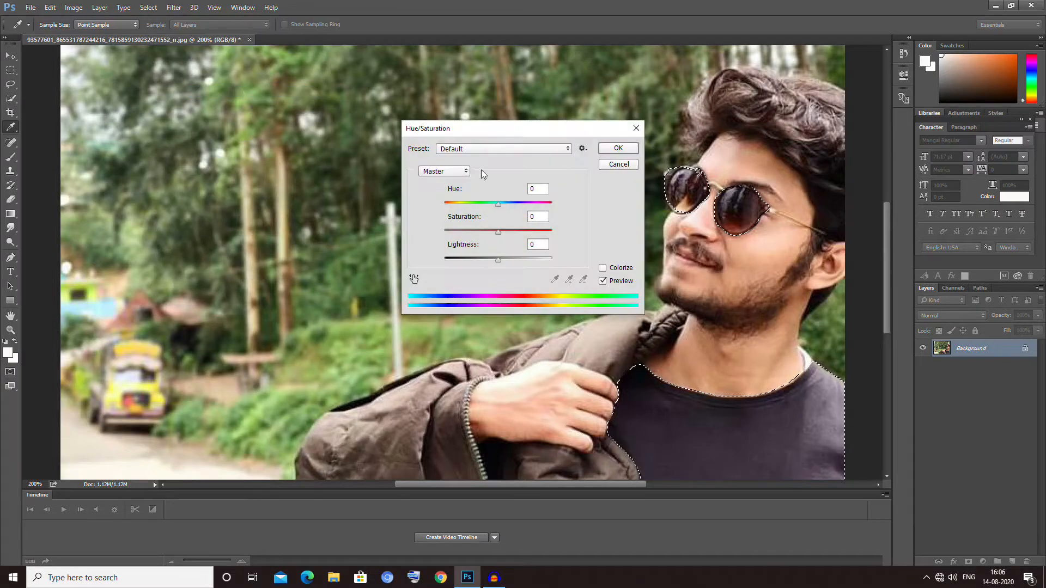
{"action": "left_click_drag", "start_coordinate": [499, 131], "coordinate": [320, 98]}
{"action": "left_click_drag", "start_coordinate": [322, 173], "coordinate": [319, 224]}
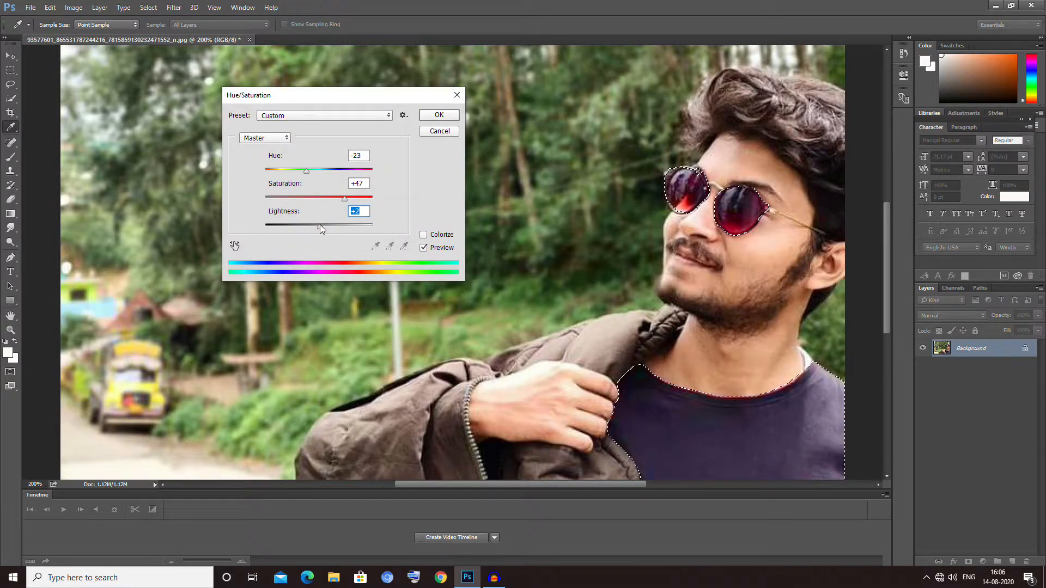
{"action": "left_click_drag", "start_coordinate": [306, 171], "coordinate": [338, 186]}
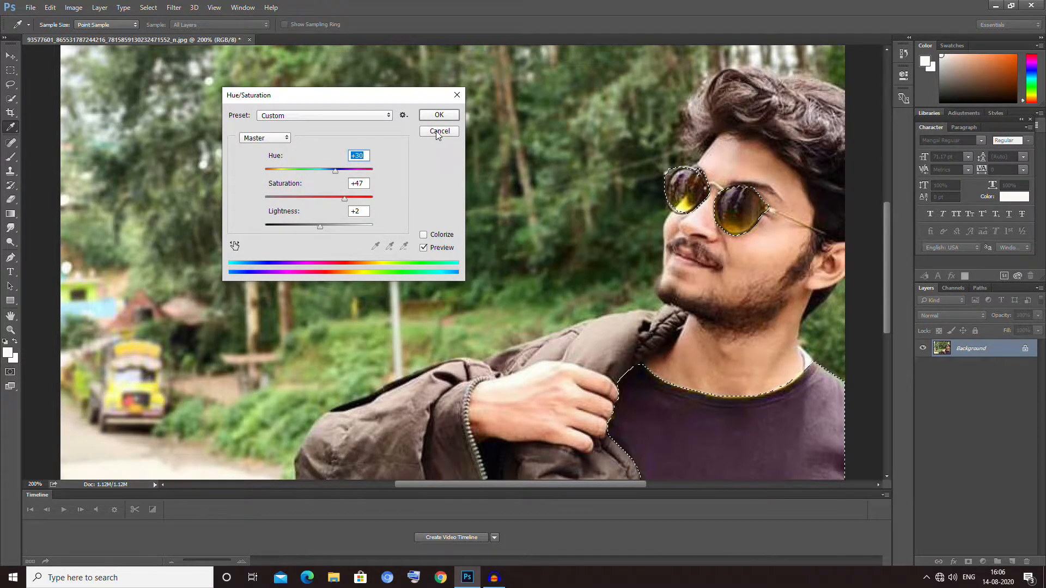
{"action": "left_click", "coordinate": [440, 131]}
{"action": "key", "text": "w"}
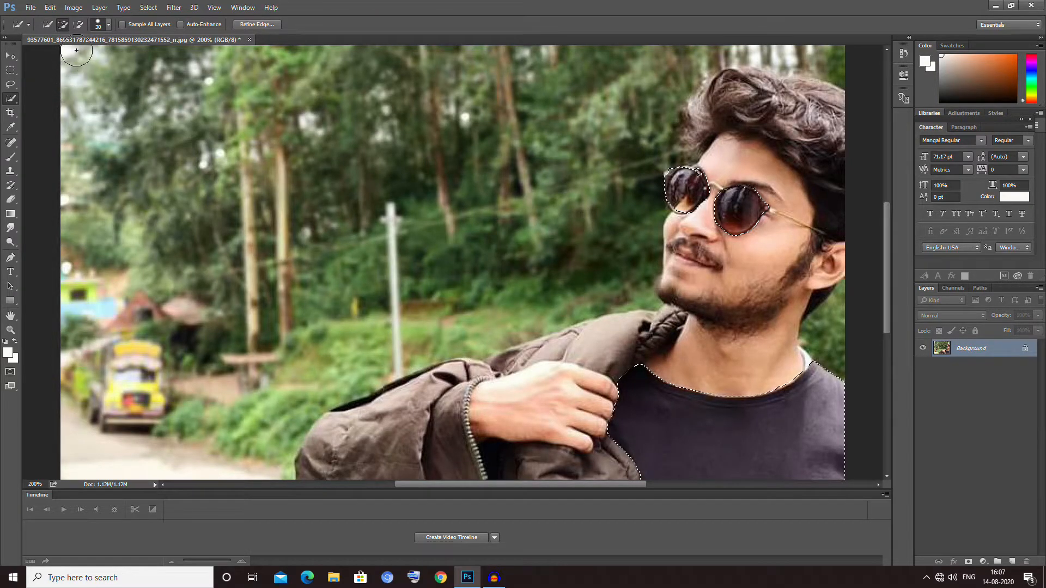
- Subtract both sunglasses lenses from the selection with Quick Selection, keeping only the T-shirt selected
{"action": "left_click", "coordinate": [78, 24]}
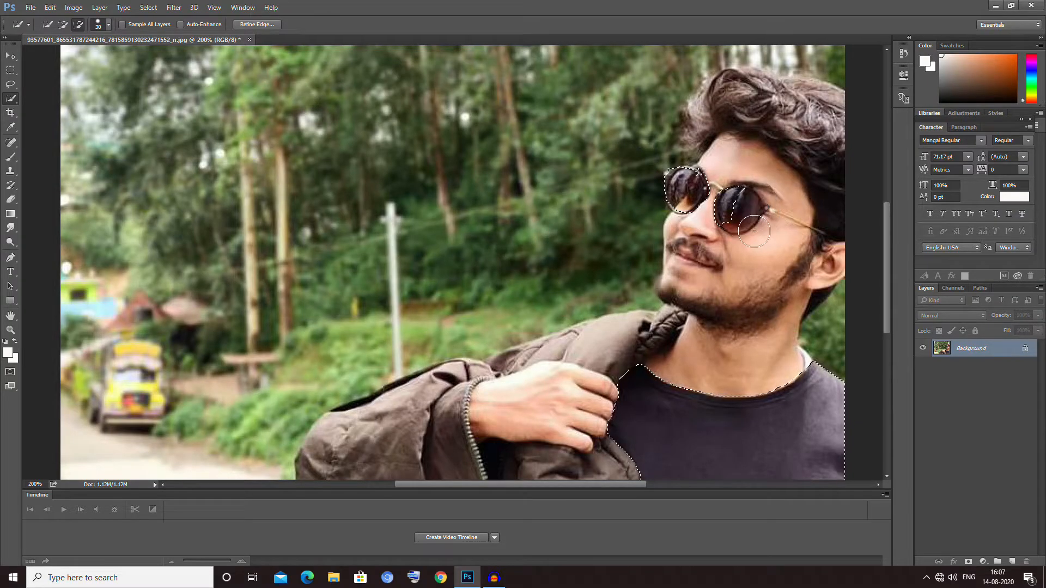
{"action": "mouse_move", "coordinate": [704, 187]}
{"action": "left_mouse_down"}
{"action": "mouse_move", "coordinate": [665, 188]}
{"action": "mouse_move", "coordinate": [681, 158]}
{"action": "mouse_move", "coordinate": [667, 207]}
{"action": "left_mouse_up"}
- Recolour the selected T-shirt dark green with Hue/Saturation at a hue of about +179, and deselect it
{"action": "left_click", "coordinate": [74, 8]}
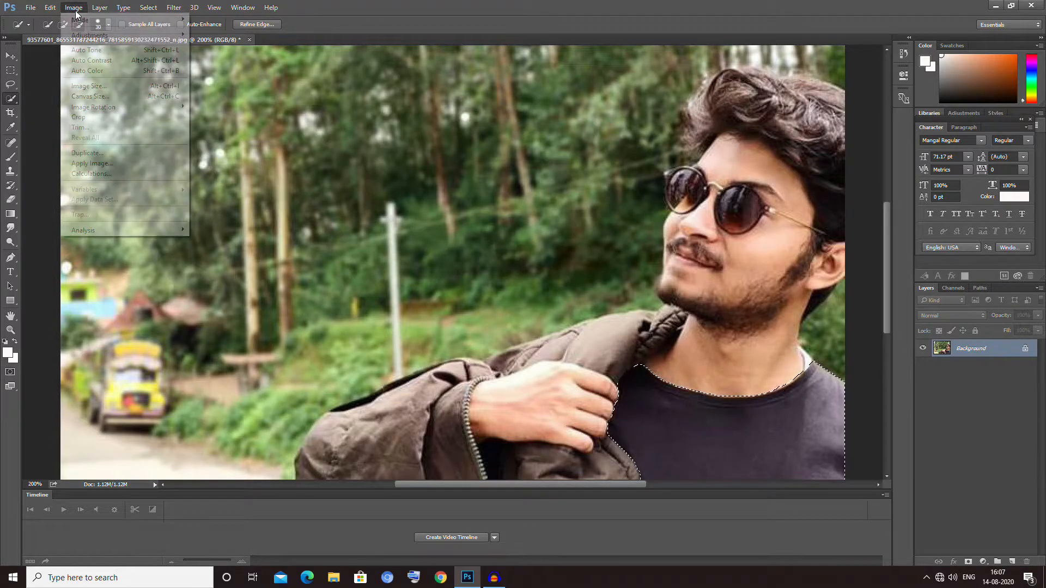
{"action": "mouse_move", "coordinate": [104, 36]}
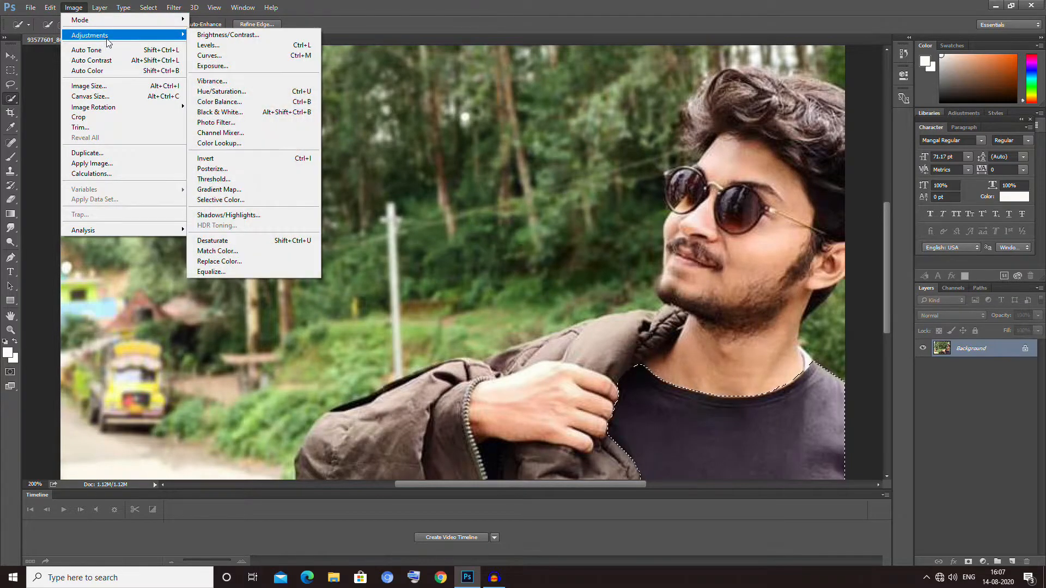
{"action": "left_click", "coordinate": [221, 91]}
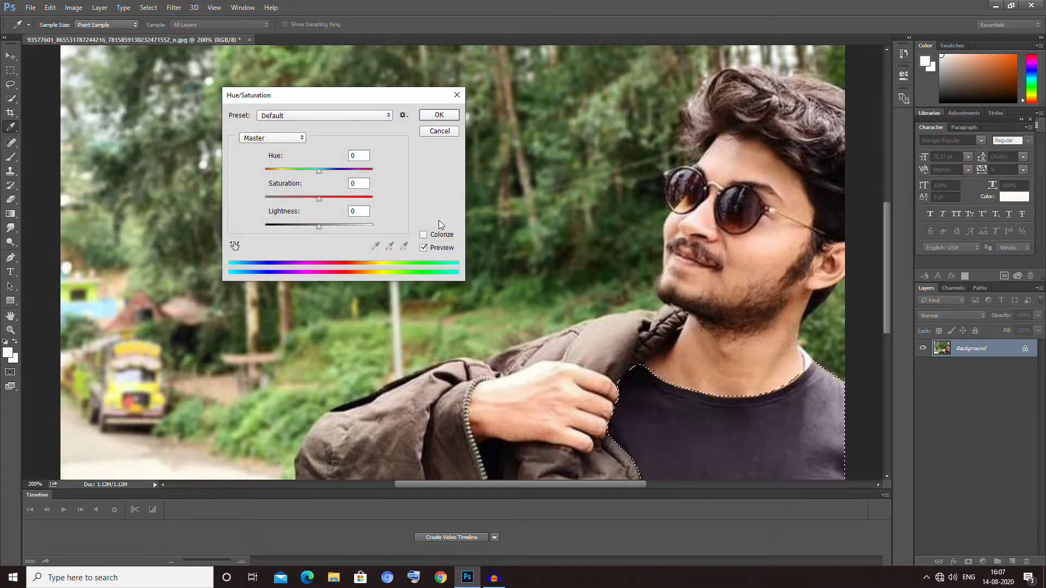
{"action": "left_click_drag", "start_coordinate": [319, 170], "coordinate": [371, 170]}
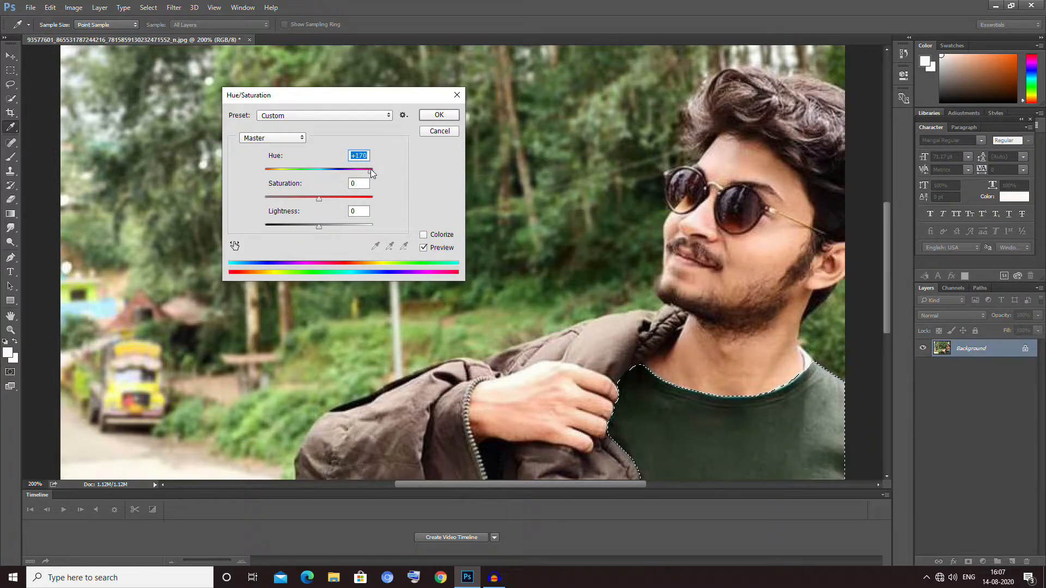
{"action": "left_click", "coordinate": [439, 114]}
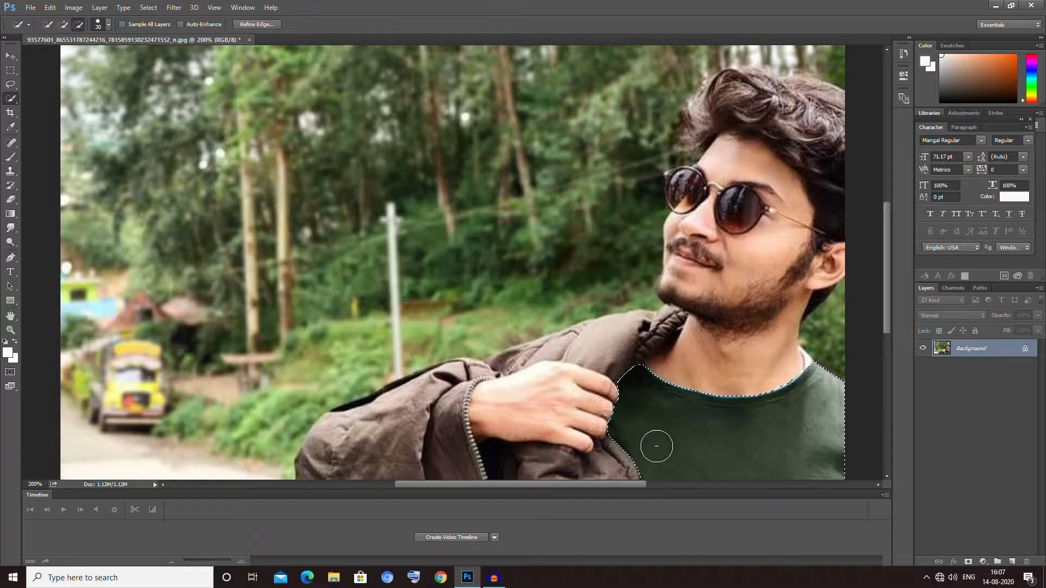
{"action": "right_click", "coordinate": [658, 415]}
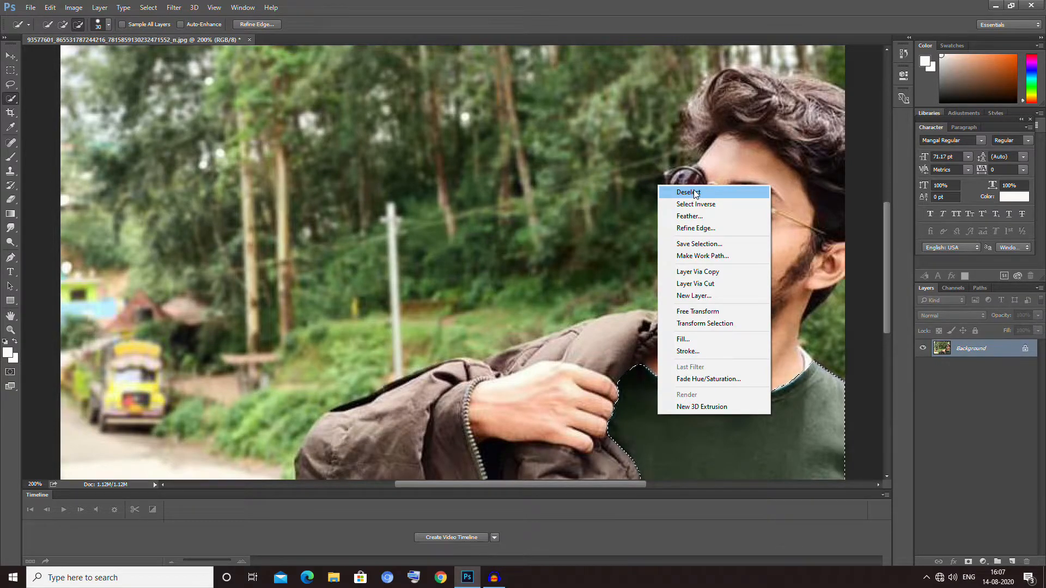
{"action": "left_click", "coordinate": [694, 192]}
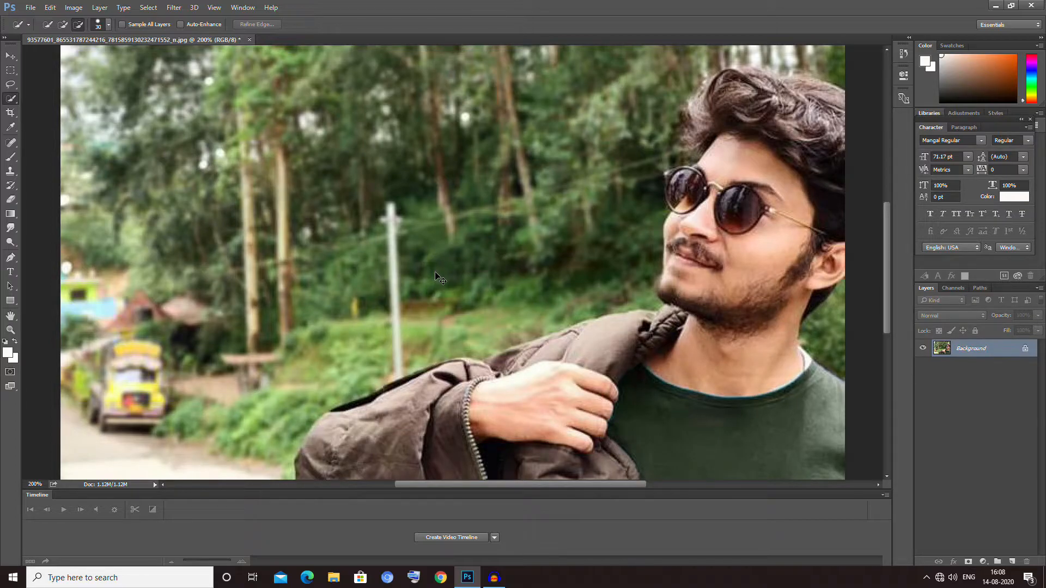
- Draw a rectangular marquee over most of the photo, leaving out strips along its left, top and bottom edges
{"action": "key", "text": "ctrl+minus"}
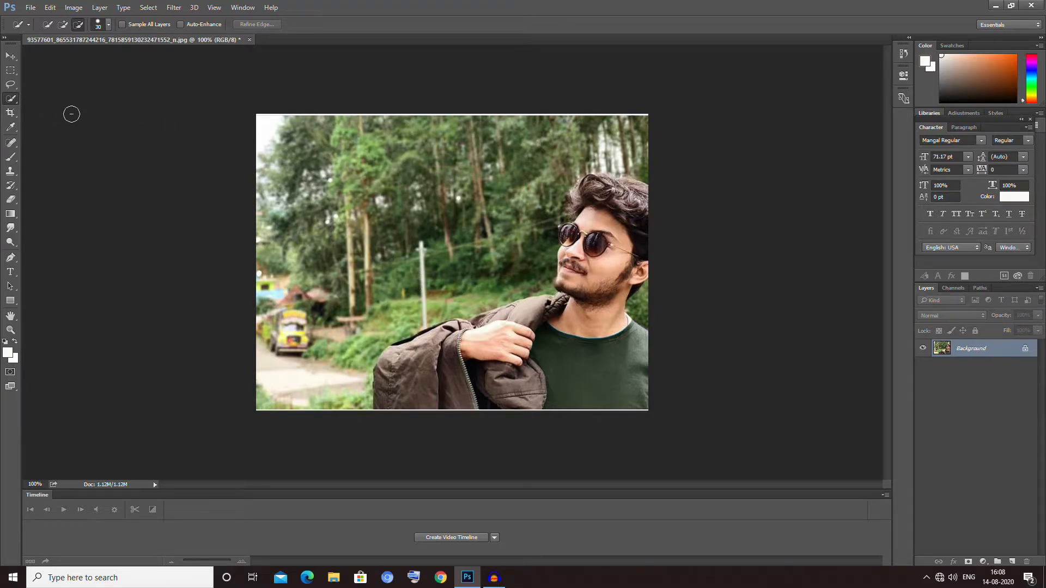
{"action": "left_click", "coordinate": [10, 70]}
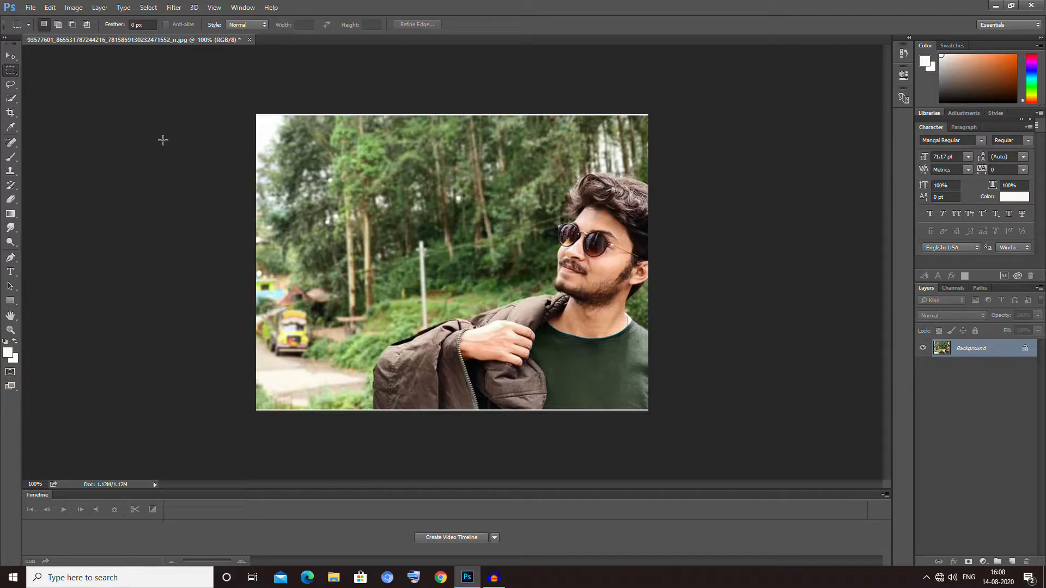
{"action": "left_click_drag", "start_coordinate": [267, 141], "coordinate": [647, 372]}
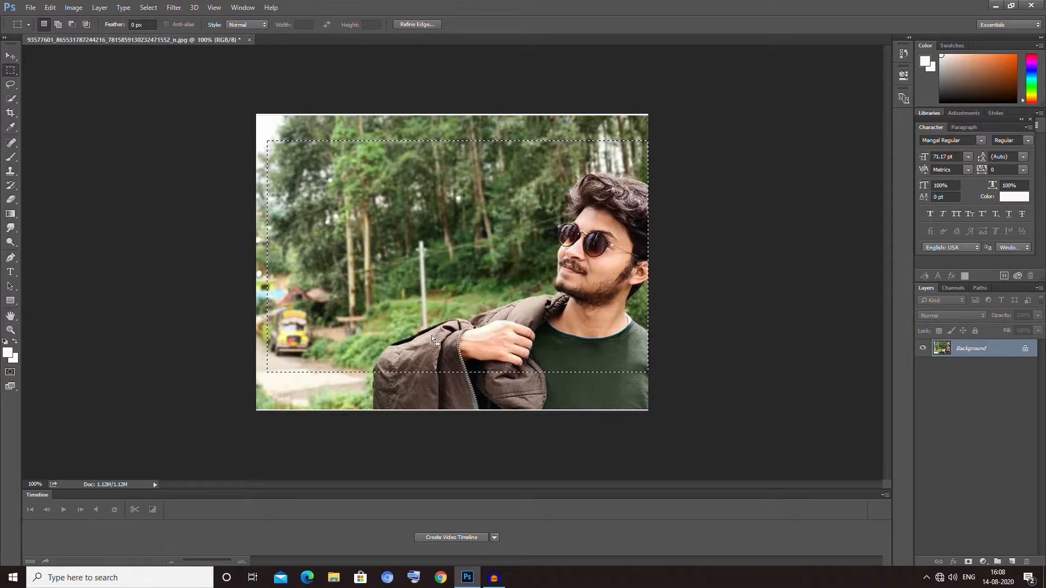
{"action": "key", "text": "Return"}
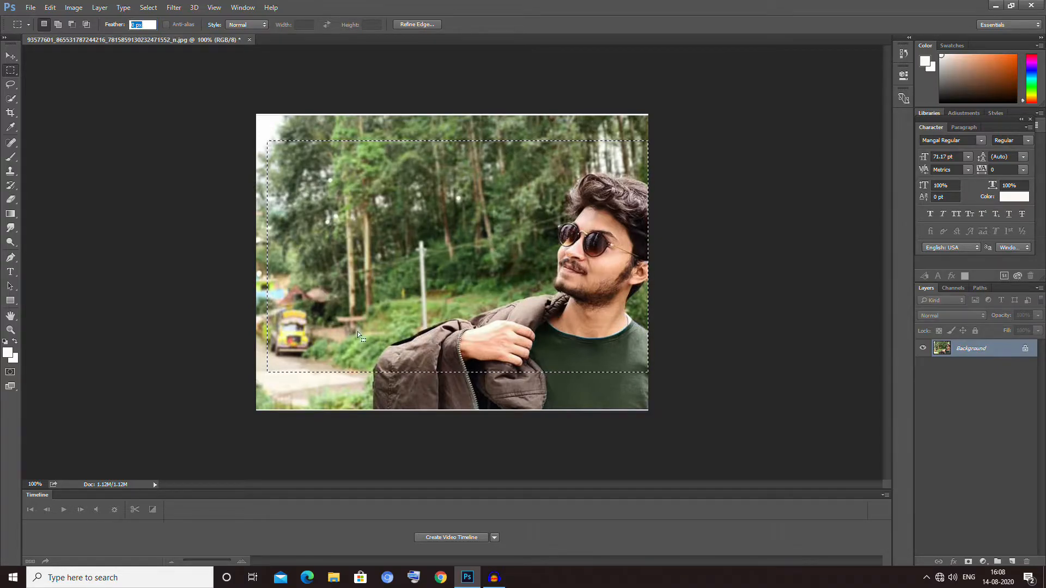
- Crop the photo to the marquee's size, moving the image slightly up within the crop frame
{"action": "left_click", "coordinate": [12, 113]}
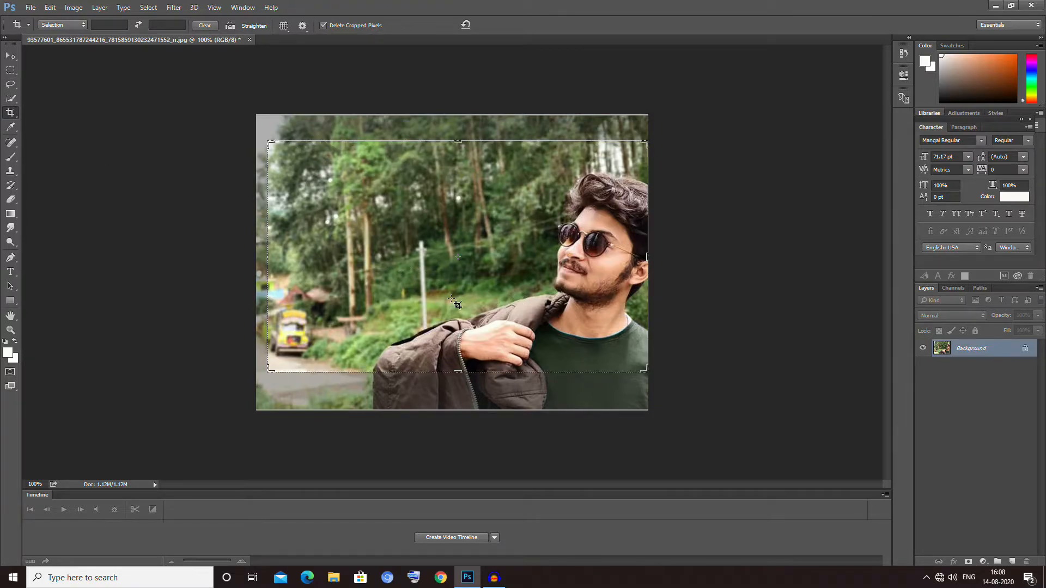
{"action": "left_click", "coordinate": [452, 300]}
{"action": "mouse_move", "coordinate": [485, 298]}
{"action": "left_mouse_down"}
{"action": "mouse_move", "coordinate": [479, 273]}
{"action": "mouse_move", "coordinate": [483, 304]}
{"action": "mouse_move", "coordinate": [477, 284]}
{"action": "left_mouse_up"}
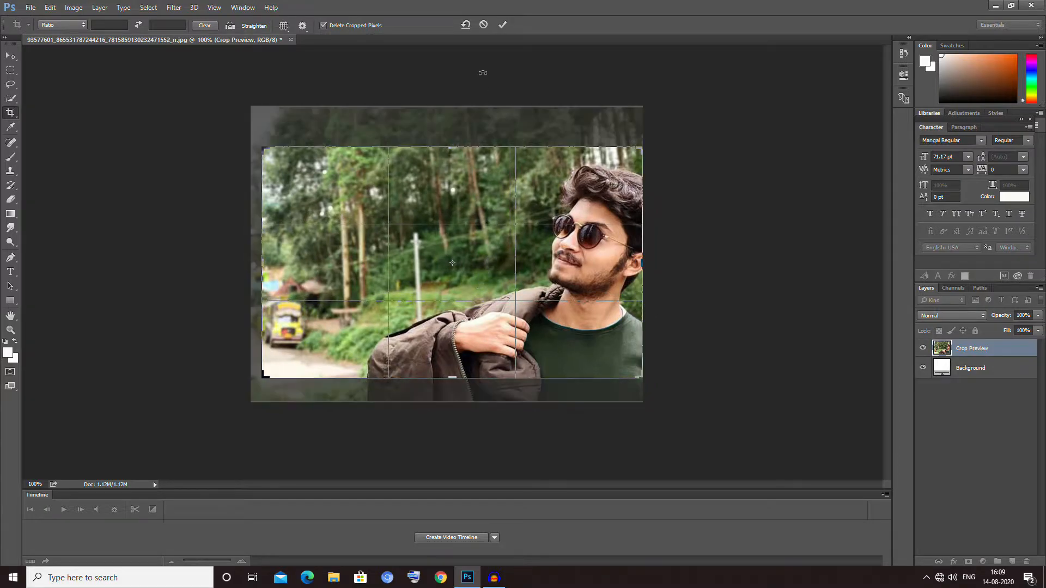
{"action": "left_click", "coordinate": [502, 26]}
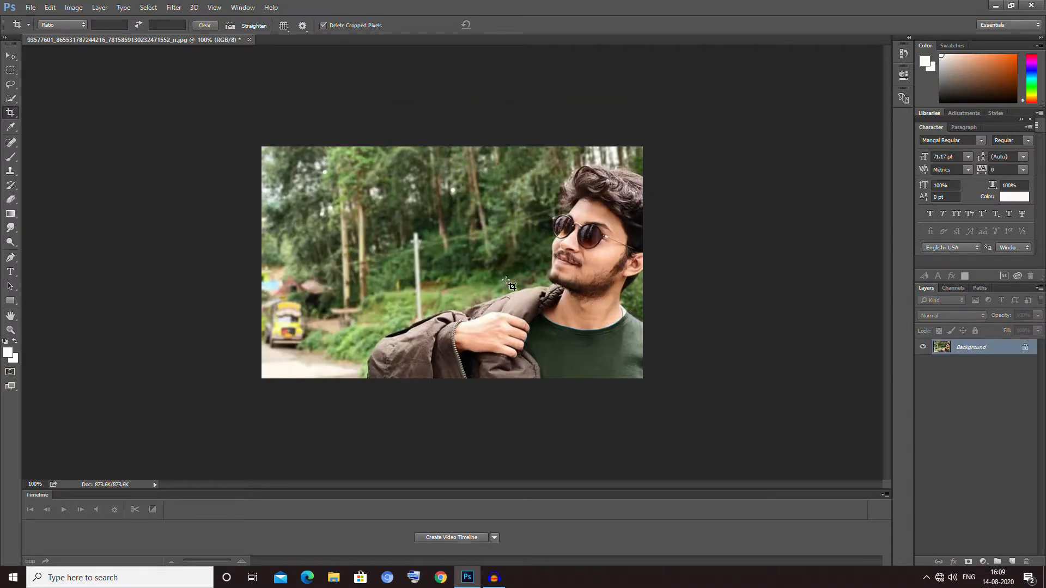
- Try dabbing soft white paint on two spots of the background trees with the Brush tool, and undo both dabs
{"action": "key", "text": "ctrl+plus"}
{"action": "key", "text": "ctrl+minus"}
{"action": "key", "text": "ctrl+plus"}
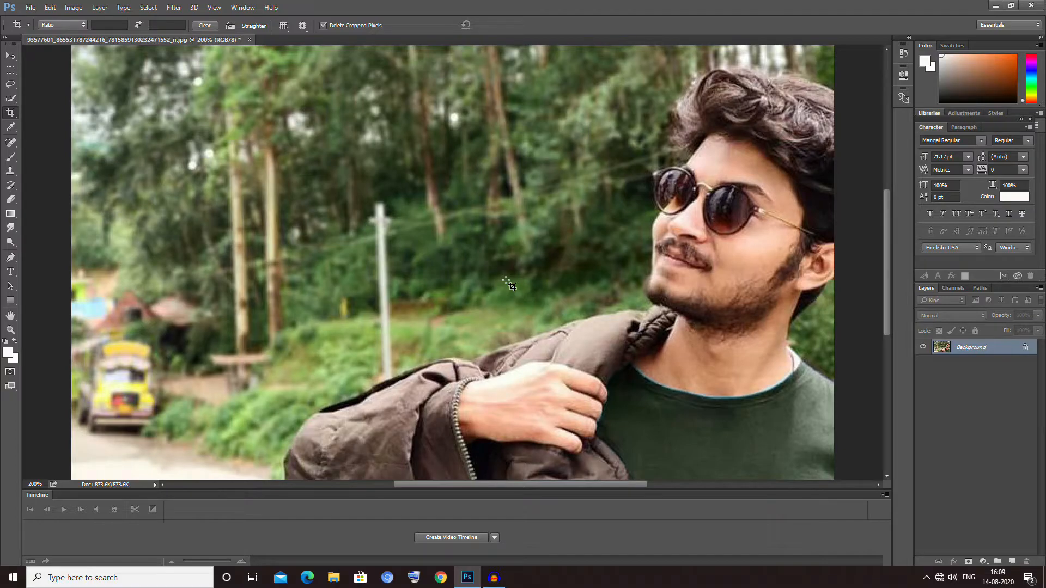
{"action": "left_click", "coordinate": [12, 158]}
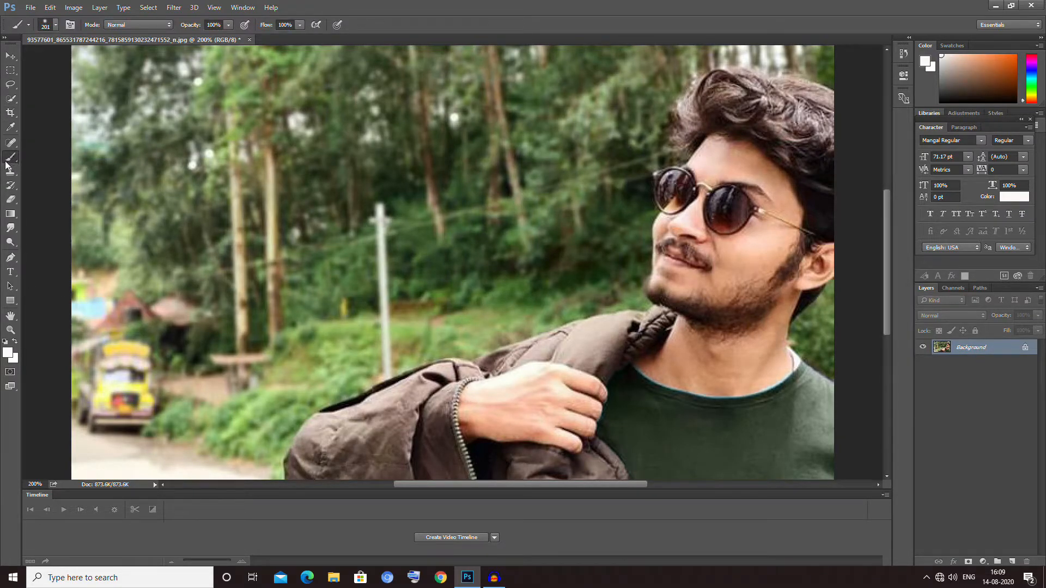
{"action": "left_click", "coordinate": [270, 197]}
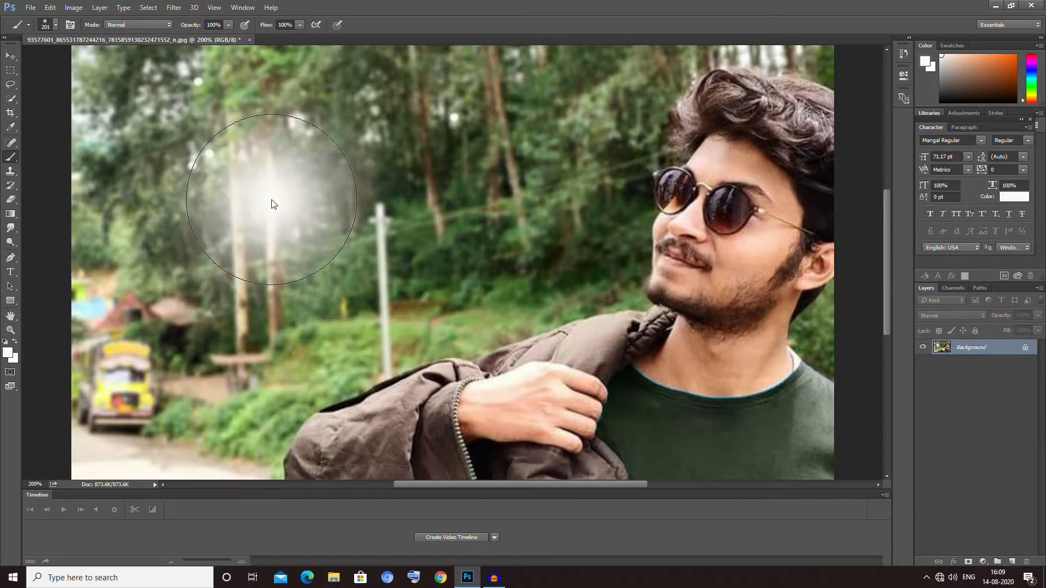
{"action": "left_click", "coordinate": [457, 153]}
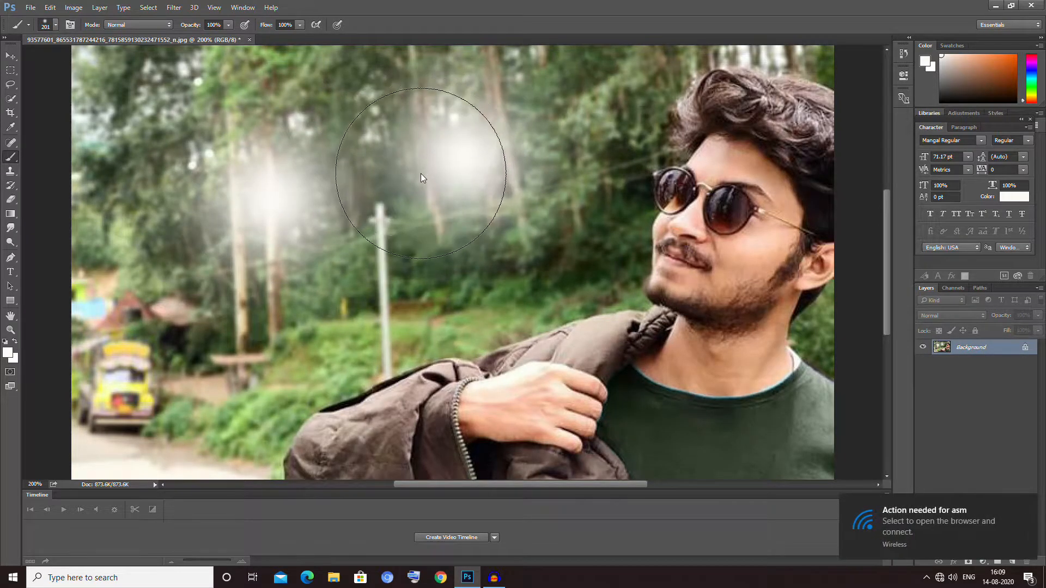
{"action": "key", "text": "ctrl+alt+z"}
{"action": "key", "text": "ctrl+alt+z"}
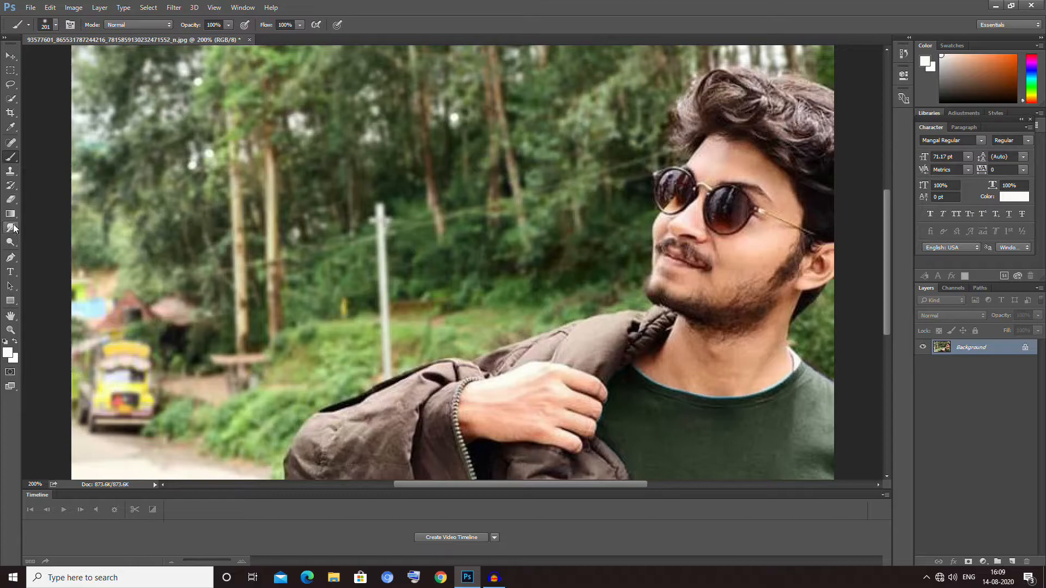
- Undo the crop to restore the full photo, and deselect the rectangular marquee
{"action": "left_click", "coordinate": [16, 57]}
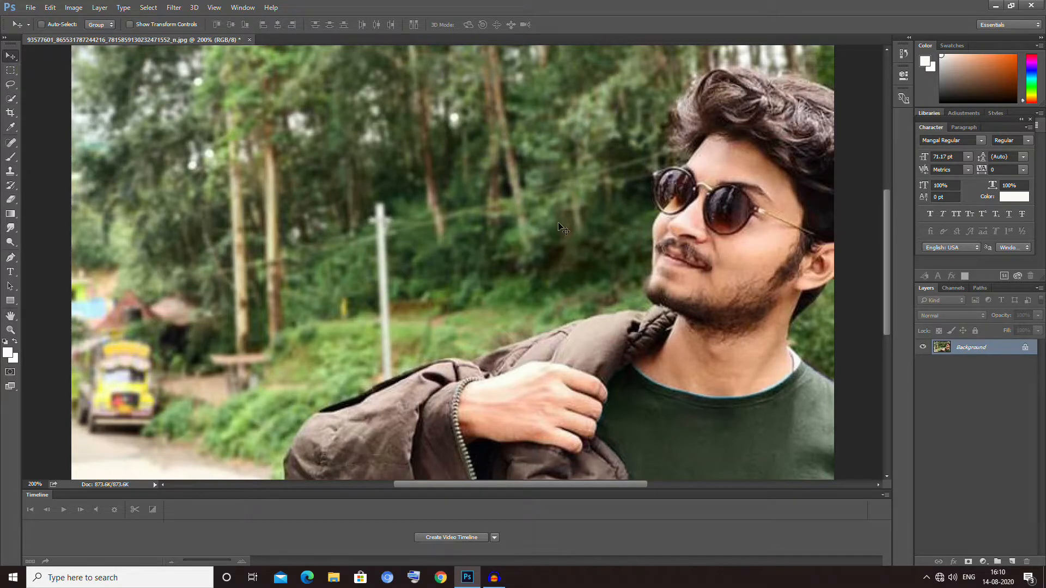
{"action": "key", "text": "ctrl+minus"}
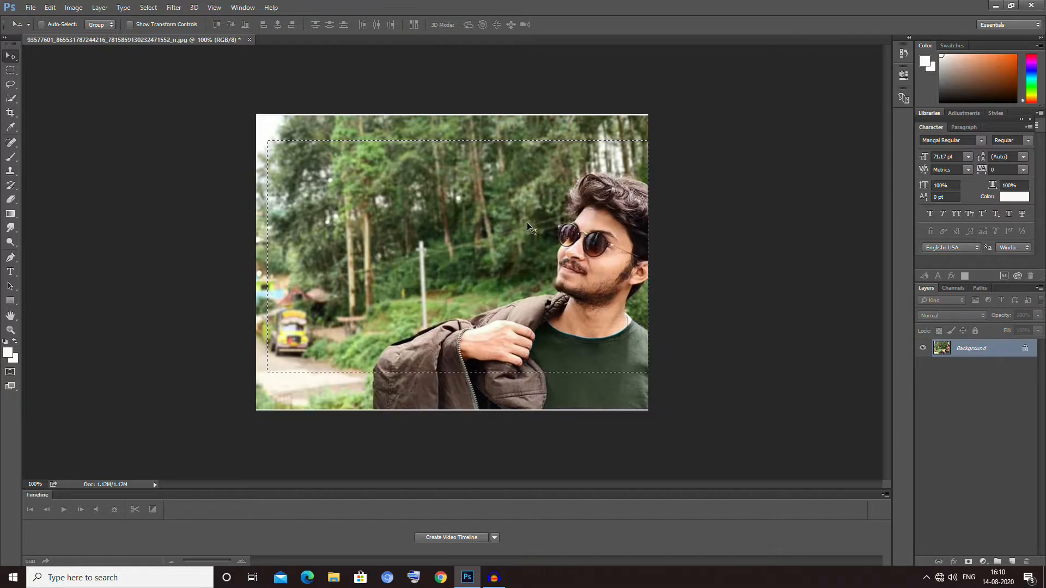
{"action": "key", "text": "ctrl+d"}
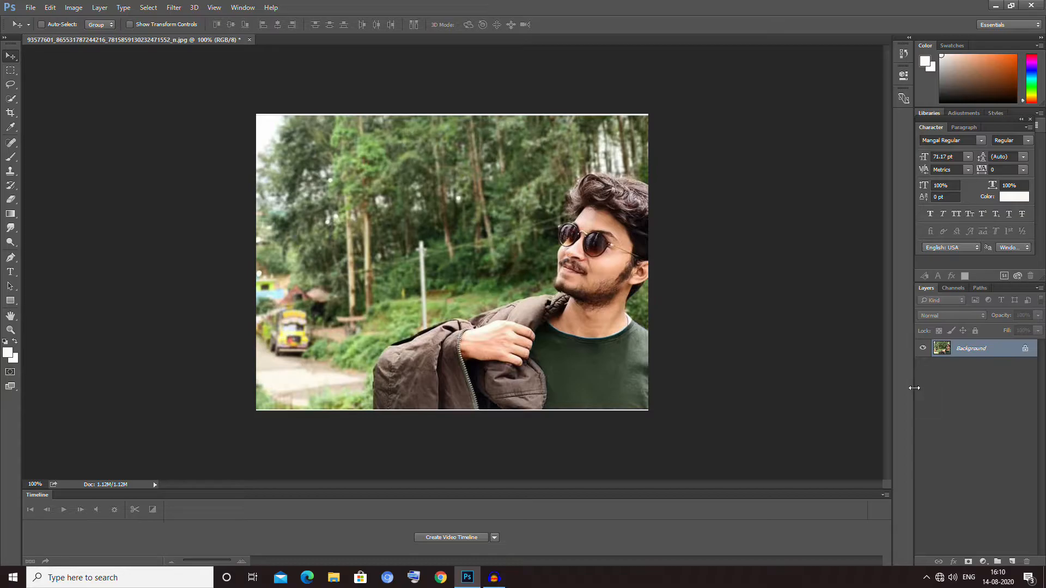
{"action": "key", "text": "ctrl+minus"}
{"action": "key", "text": "ctrl+plus"}
{"action": "key", "text": "ctrl+plus"}
{"action": "key", "text": "ctrl+minus"}
{"action": "key", "text": "ctrl+plus"}
{"action": "key", "text": "ctrl+minus"}
{"action": "key", "text": "ctrl+plus"}
{"action": "key", "text": "ctrl+minus"}
- Select the man's jacket, hand, T-shirt and neck with Quick Selection in add mode
{"action": "left_click", "coordinate": [11, 99]}
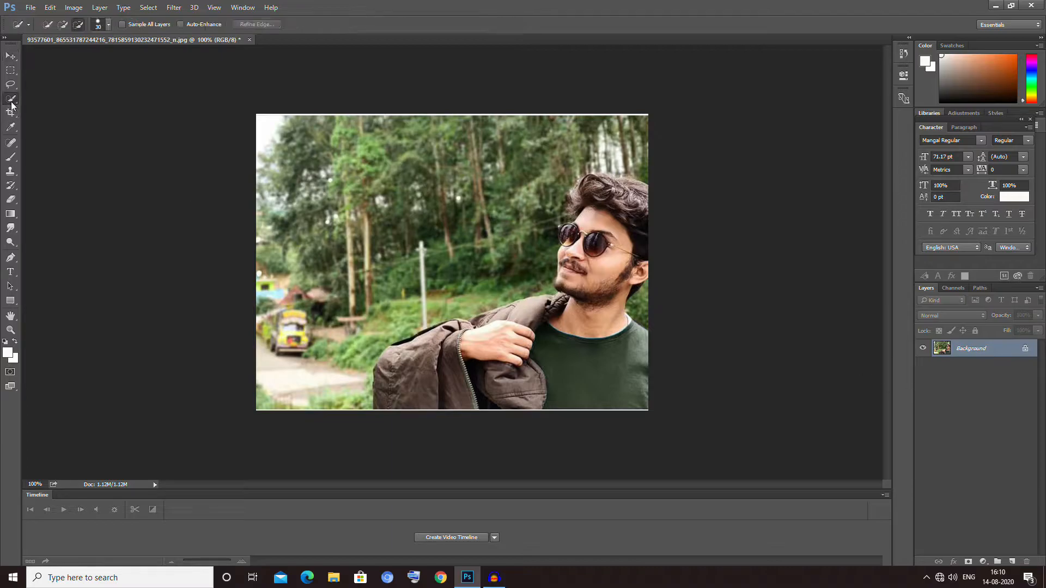
{"action": "left_click", "coordinate": [63, 25]}
{"action": "key", "text": "ctrl+minus"}
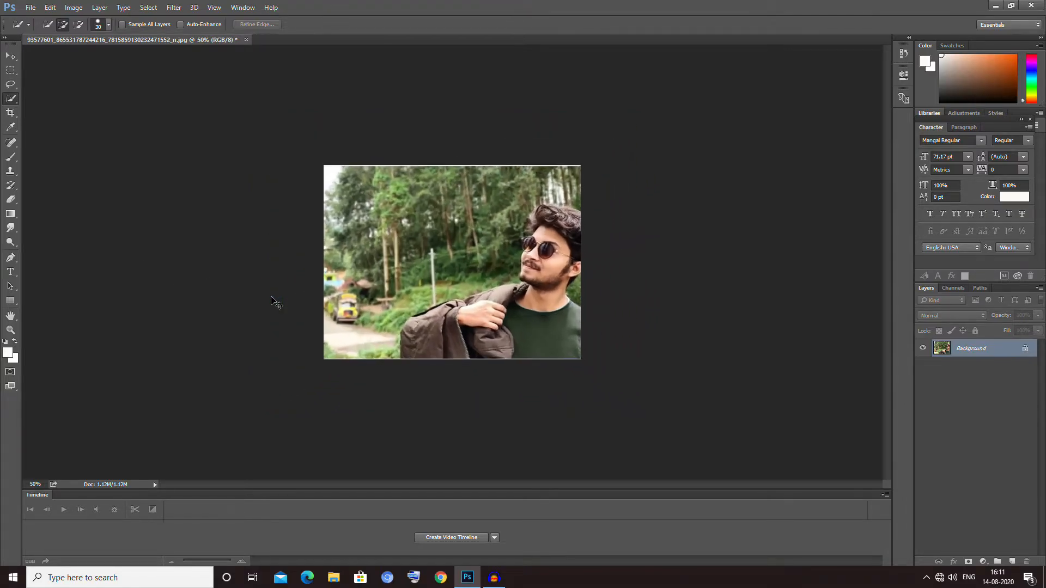
{"action": "key", "text": "ctrl+plus"}
{"action": "key", "text": "ctrl+plus"}
{"action": "key", "text": "ctrl+minus"}
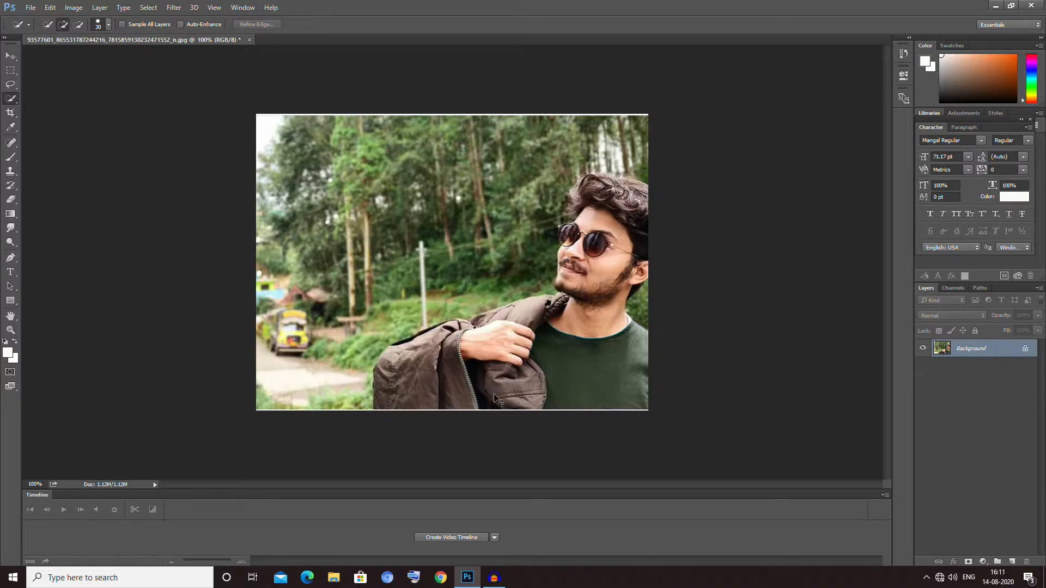
{"action": "key", "text": "ctrl+plus"}
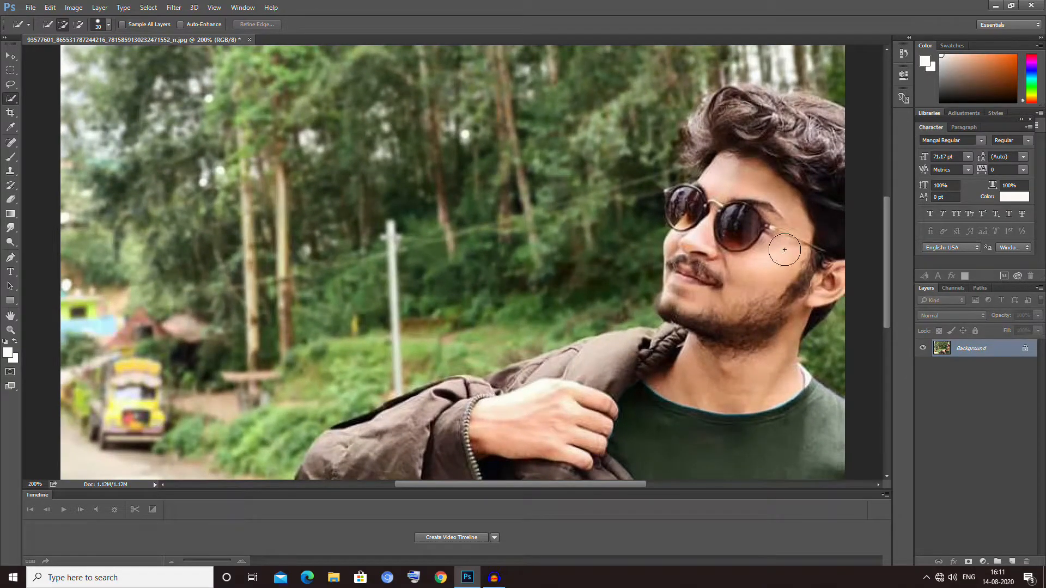
{"action": "left_click_drag", "start_coordinate": [887, 226], "coordinate": [885, 276]}
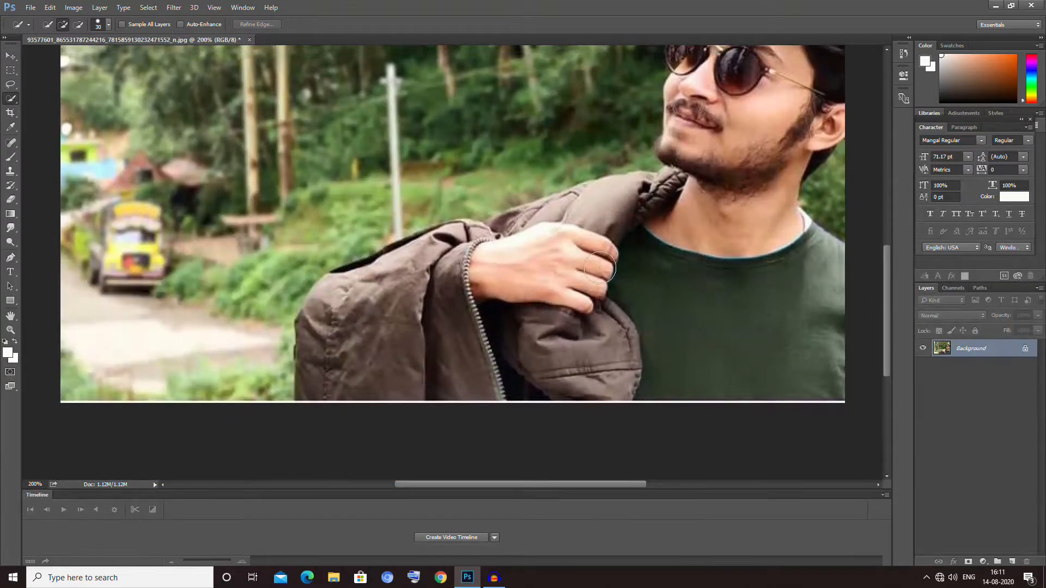
{"action": "left_click", "coordinate": [331, 359]}
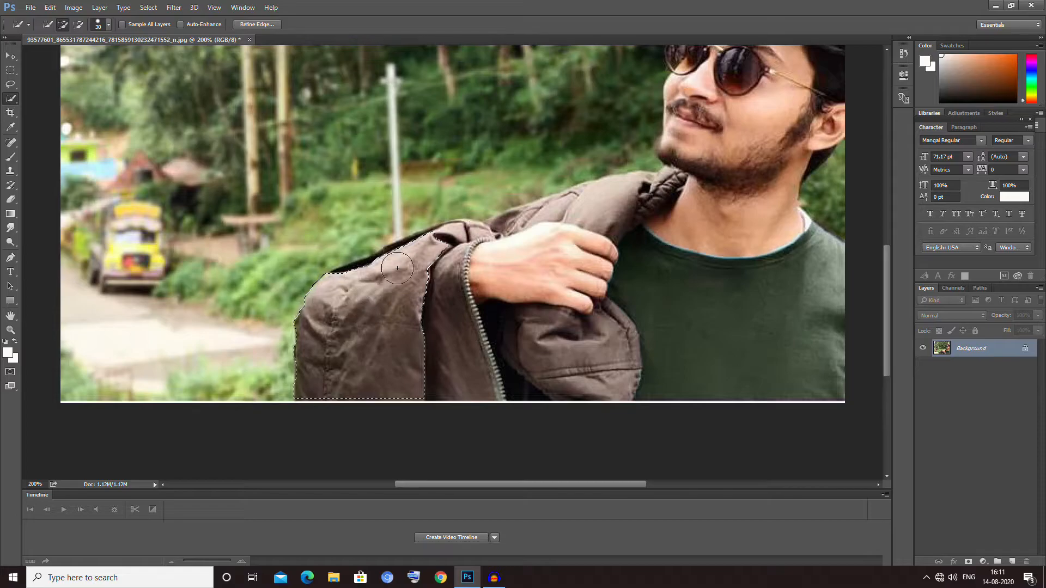
{"action": "left_click", "coordinate": [508, 267]}
{"action": "left_click", "coordinate": [451, 281]}
{"action": "mouse_move", "coordinate": [457, 324]}
{"action": "left_mouse_down"}
{"action": "mouse_move", "coordinate": [521, 347]}
{"action": "mouse_move", "coordinate": [719, 349]}
{"action": "mouse_move", "coordinate": [751, 342]}
{"action": "mouse_move", "coordinate": [761, 324]}
{"action": "mouse_move", "coordinate": [743, 263]}
{"action": "mouse_move", "coordinate": [708, 241]}
{"action": "mouse_move", "coordinate": [448, 259]}
{"action": "mouse_move", "coordinate": [453, 241]}
{"action": "mouse_move", "coordinate": [534, 228]}
{"action": "left_mouse_up"}
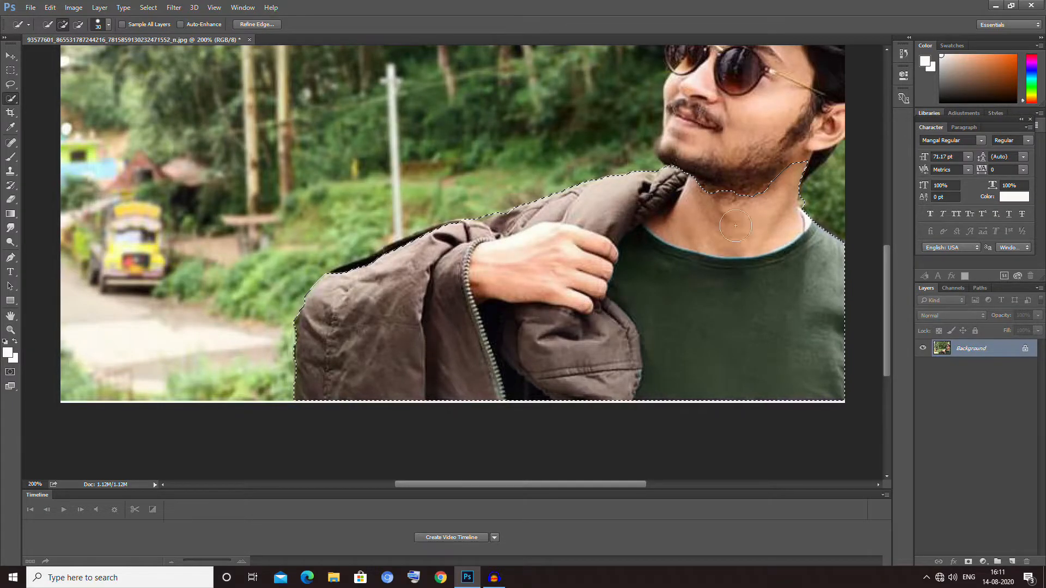
- Extend the selection over the man's face, sunglasses, ear and hair with Quick Selection
{"action": "scroll", "coordinate": [662, 267], "scroll_direction": "up", "scroll_amount": 5}
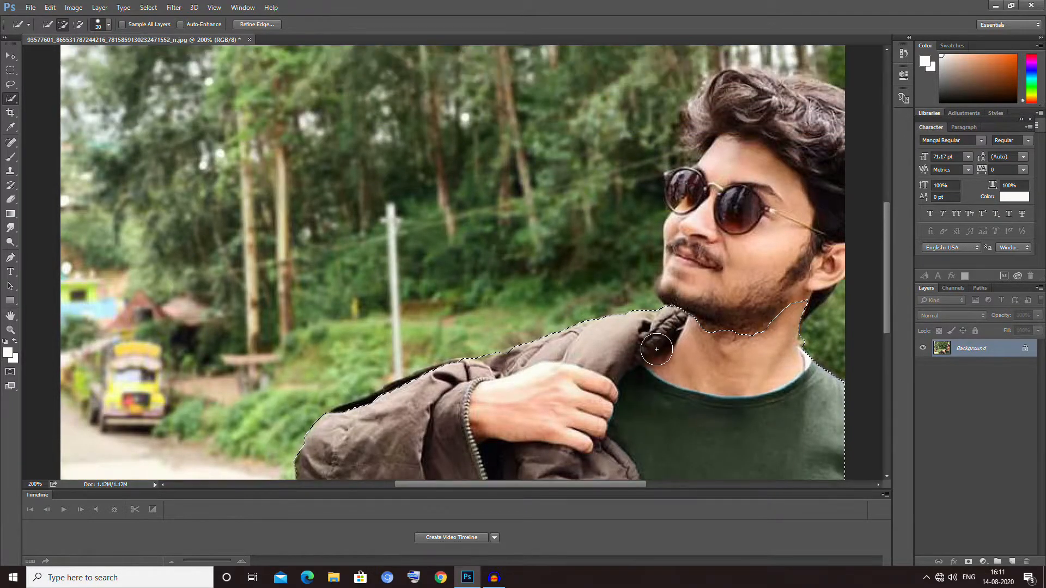
{"action": "scroll", "coordinate": [656, 349], "scroll_direction": "up", "scroll_amount": 1}
{"action": "mouse_move", "coordinate": [722, 381]}
{"action": "left_mouse_down"}
{"action": "mouse_move", "coordinate": [716, 278]}
{"action": "mouse_move", "coordinate": [732, 210]}
{"action": "mouse_move", "coordinate": [697, 223]}
{"action": "mouse_move", "coordinate": [682, 215]}
{"action": "mouse_move", "coordinate": [809, 231]}
{"action": "mouse_move", "coordinate": [818, 252]}
{"action": "mouse_move", "coordinate": [775, 136]}
{"action": "mouse_move", "coordinate": [766, 128]}
{"action": "mouse_move", "coordinate": [702, 152]}
{"action": "mouse_move", "coordinate": [750, 128]}
{"action": "mouse_move", "coordinate": [813, 126]}
{"action": "mouse_move", "coordinate": [793, 115]}
{"action": "left_mouse_up"}
{"action": "mouse_move", "coordinate": [808, 269]}
{"action": "left_mouse_down"}
{"action": "mouse_move", "coordinate": [798, 297]}
{"action": "mouse_move", "coordinate": [806, 313]}
{"action": "left_mouse_up"}
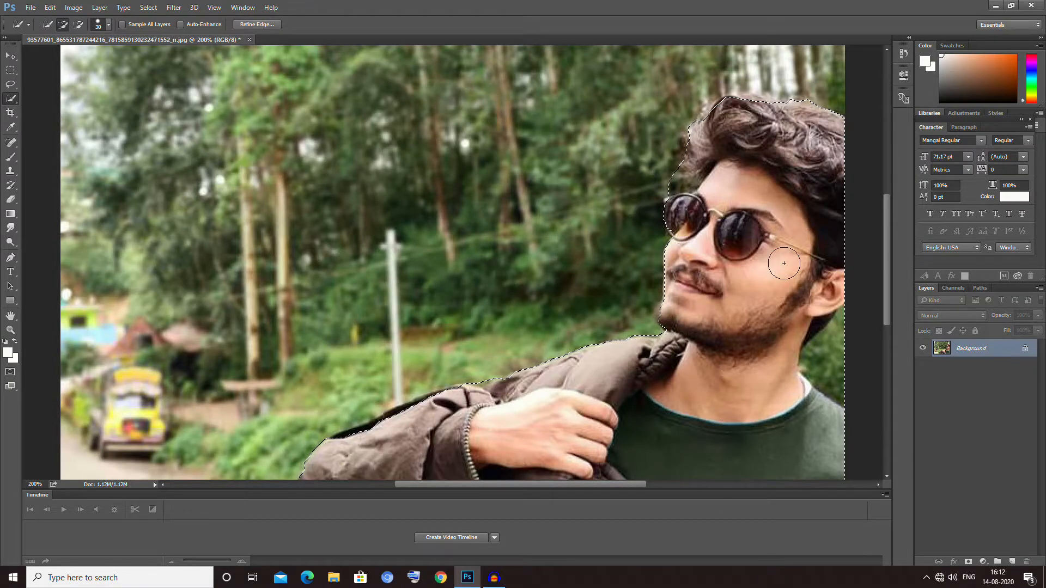
- Subtract the background gap between the man's hair and sunglasses from the selection with Quick Selection
{"action": "key", "text": "ctrl+plus"}
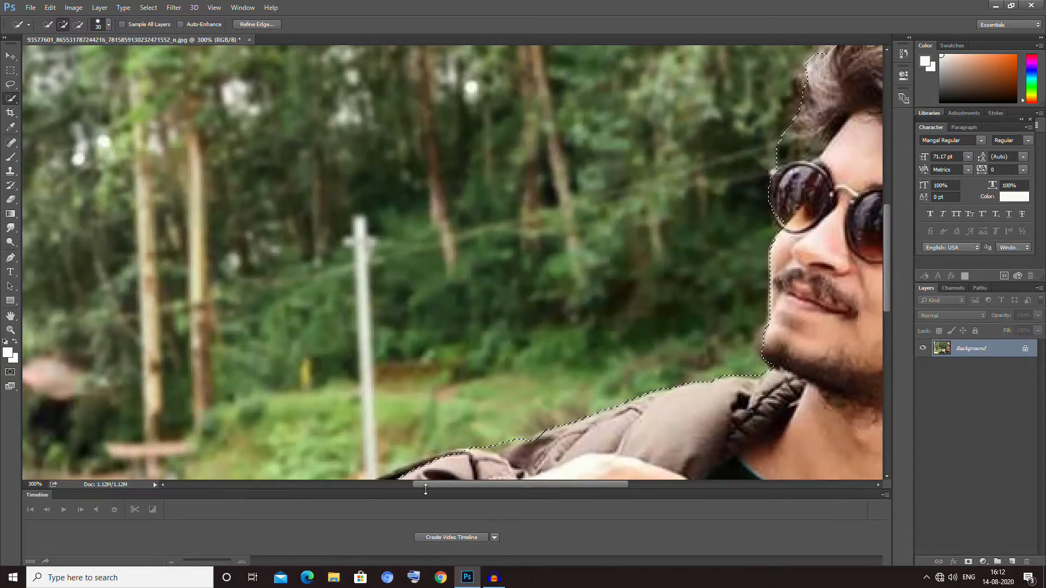
{"action": "left_click_drag", "start_coordinate": [446, 484], "coordinate": [564, 484]}
{"action": "left_click_drag", "start_coordinate": [888, 239], "coordinate": [887, 195]}
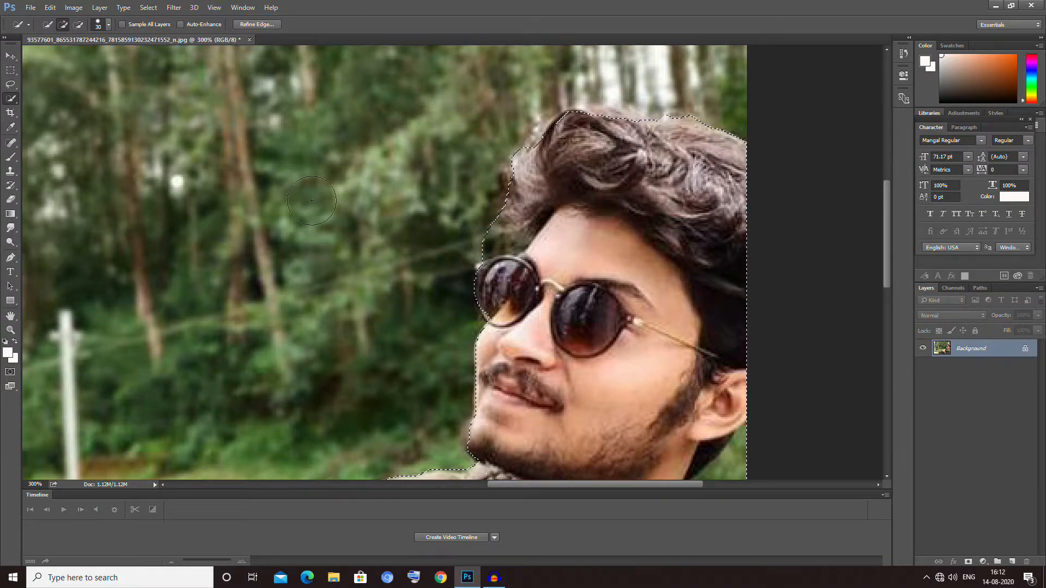
{"action": "left_click", "coordinate": [75, 25]}
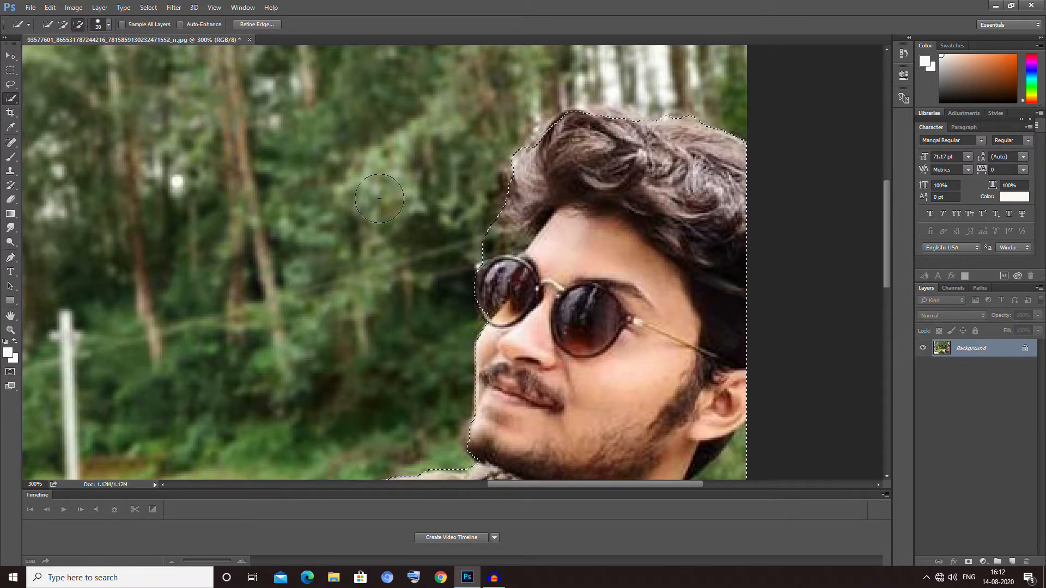
{"action": "left_click", "coordinate": [472, 231]}
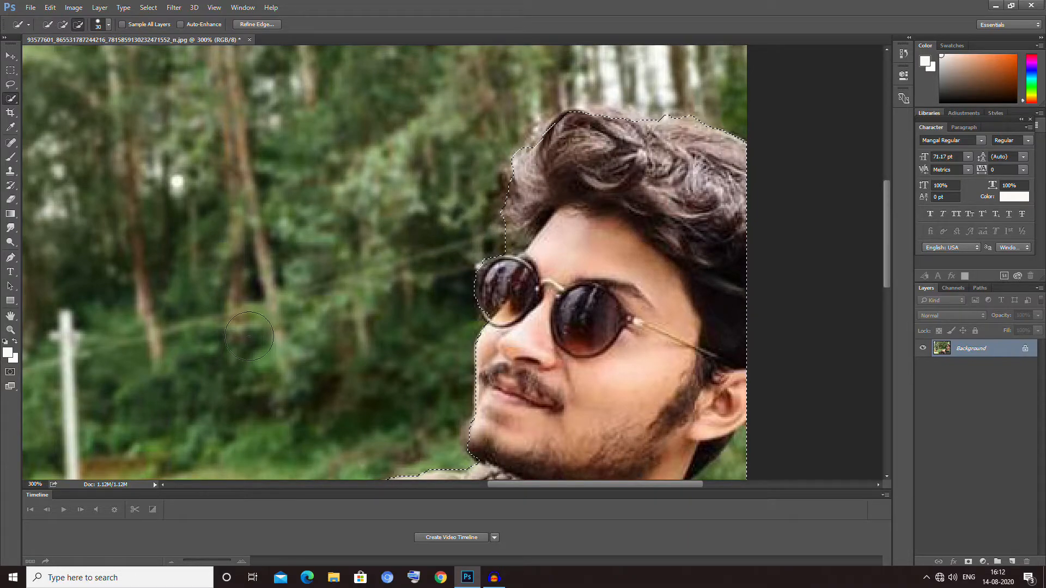
- Subtract the patch of greenery behind the man's neck, below his ear, from the selection with Quick Selection
{"action": "scroll", "coordinate": [290, 277], "scroll_direction": "down", "scroll_amount": 2}
{"action": "scroll", "coordinate": [291, 276], "scroll_direction": "down", "scroll_amount": 5}
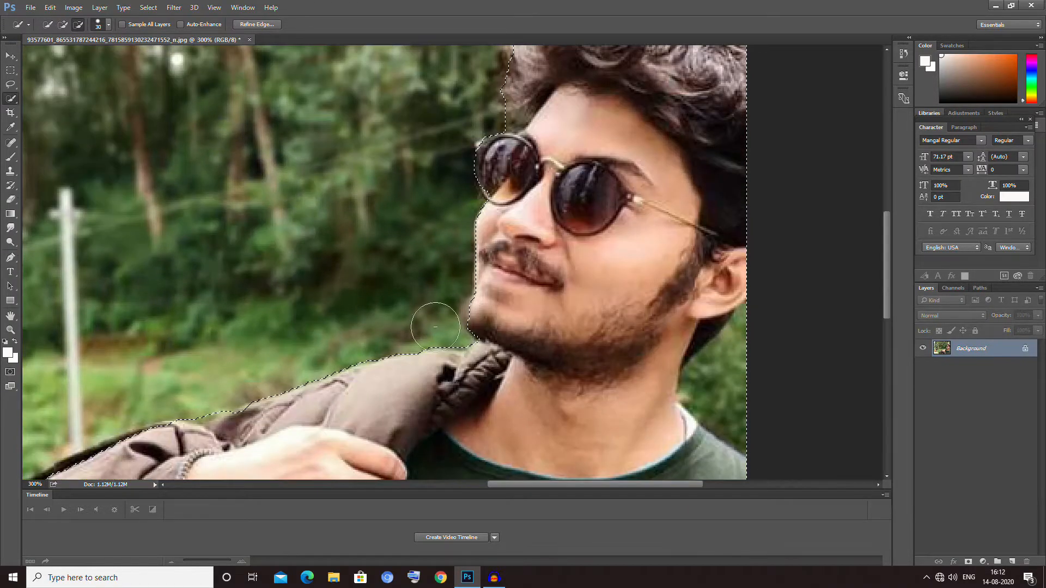
{"action": "left_click_drag", "start_coordinate": [727, 367], "coordinate": [718, 391]}
{"action": "key", "text": "ctrl+d"}
{"action": "key", "text": "ctrl+minus"}
{"action": "key", "text": "ctrl+minus"}
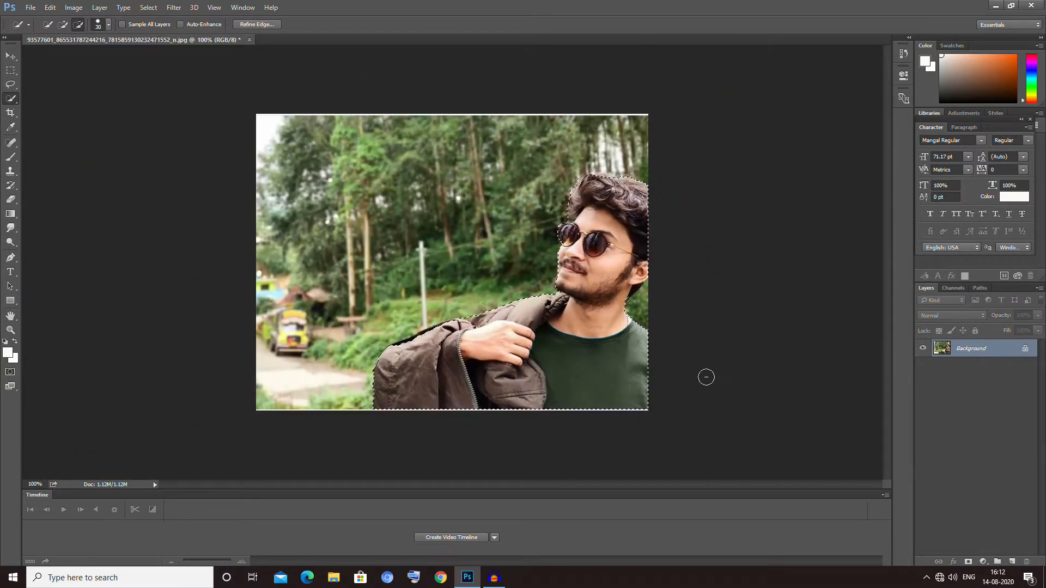
{"action": "key", "text": "ctrl+plus"}
{"action": "key", "text": "ctrl+minus"}
{"action": "key", "text": "ctrl+plus"}
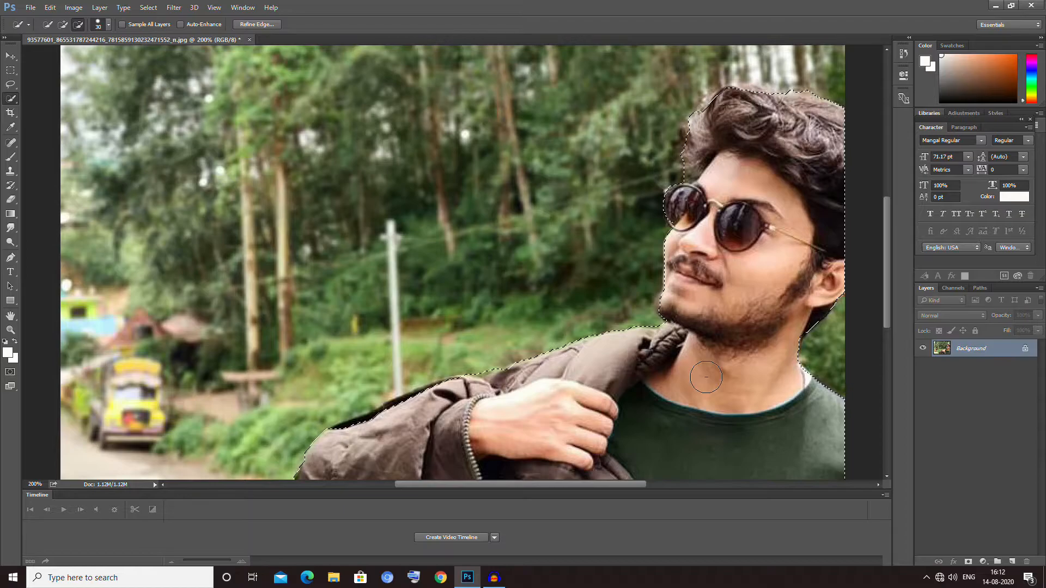
{"action": "scroll", "coordinate": [560, 243], "scroll_direction": "down", "scroll_amount": 1}
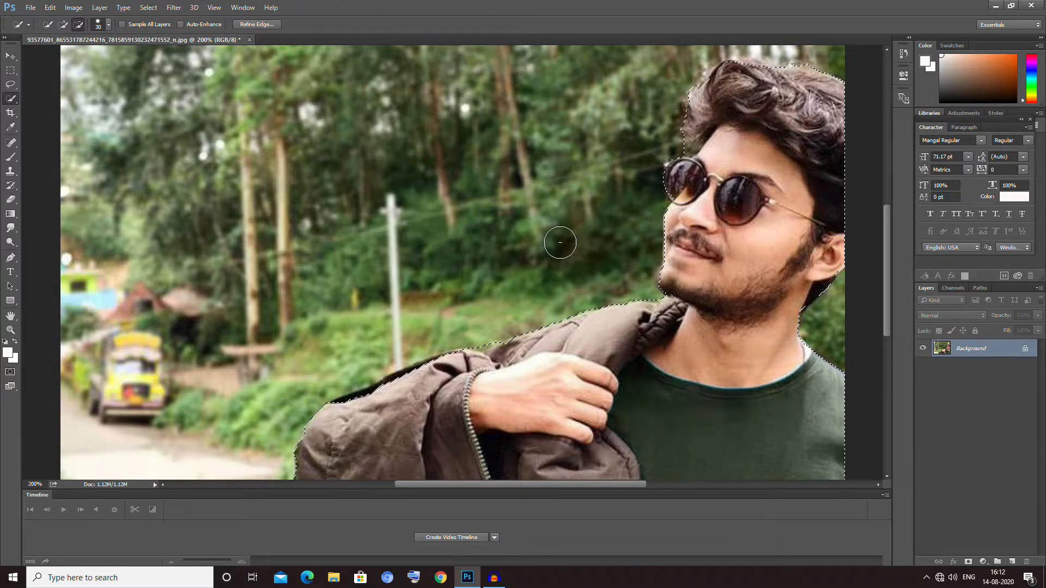
{"action": "key", "text": "ctrl+minus"}
{"action": "key", "text": "ctrl+plus"}
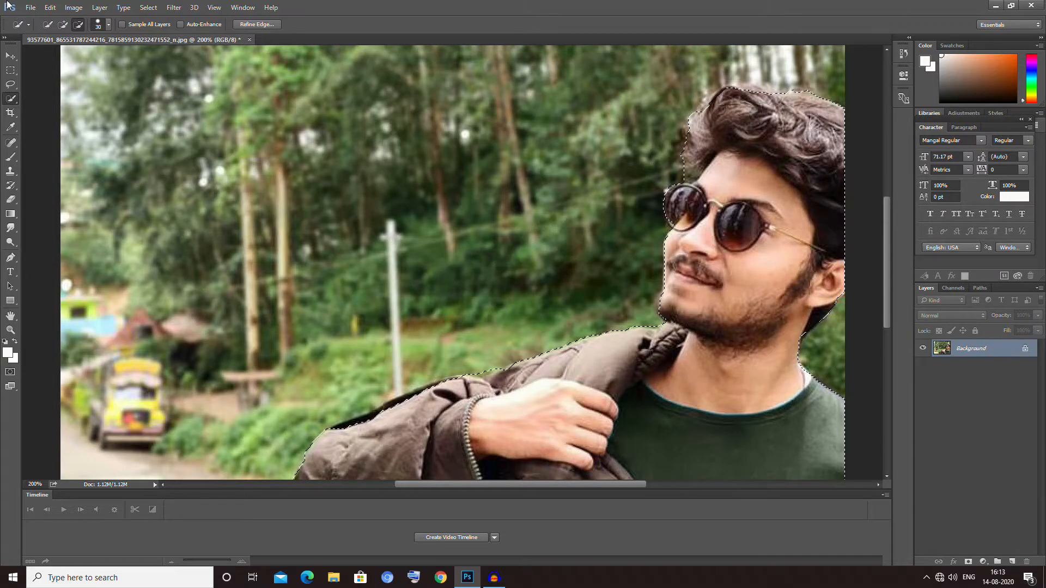
{"action": "left_click", "coordinate": [29, 9]}
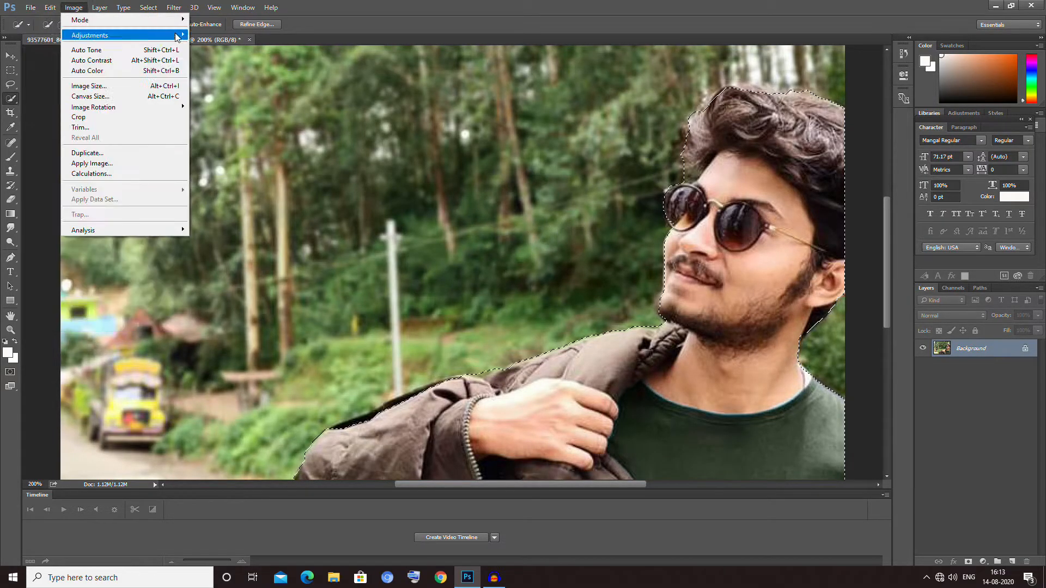
{"action": "left_click", "coordinate": [258, 97]}
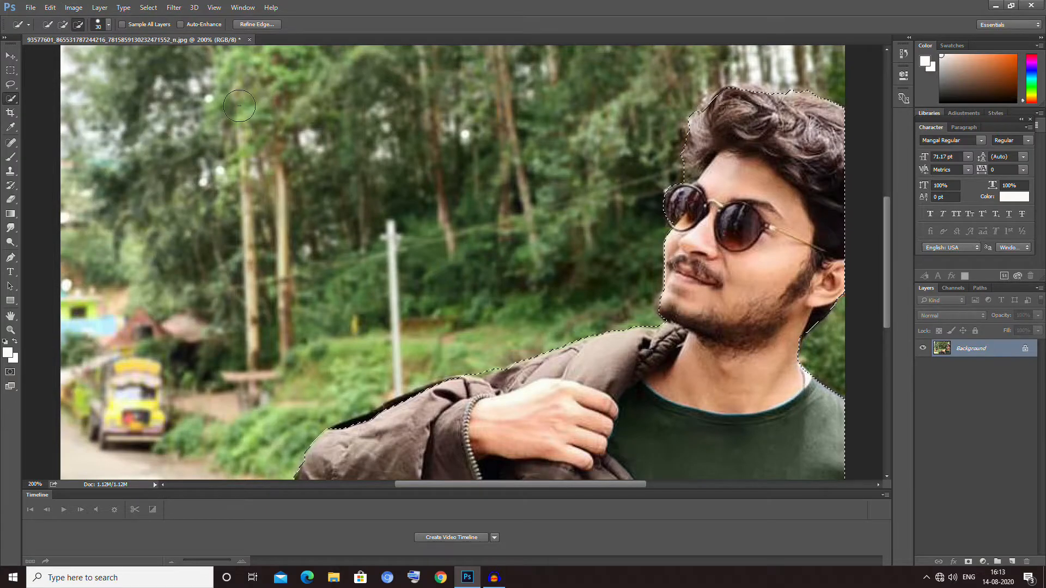
{"action": "left_click", "coordinate": [31, 7]}
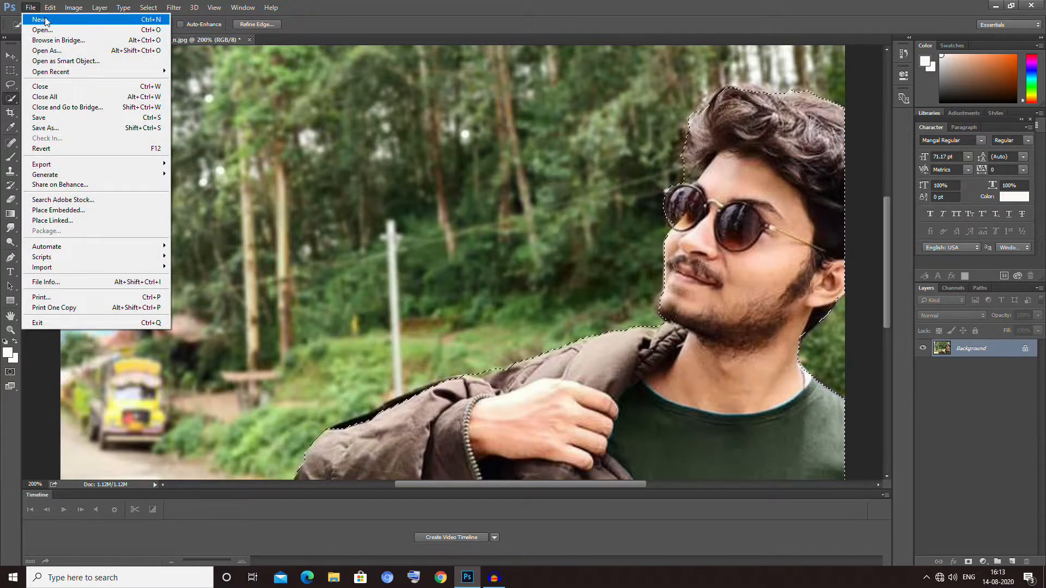
{"action": "left_click", "coordinate": [45, 21]}
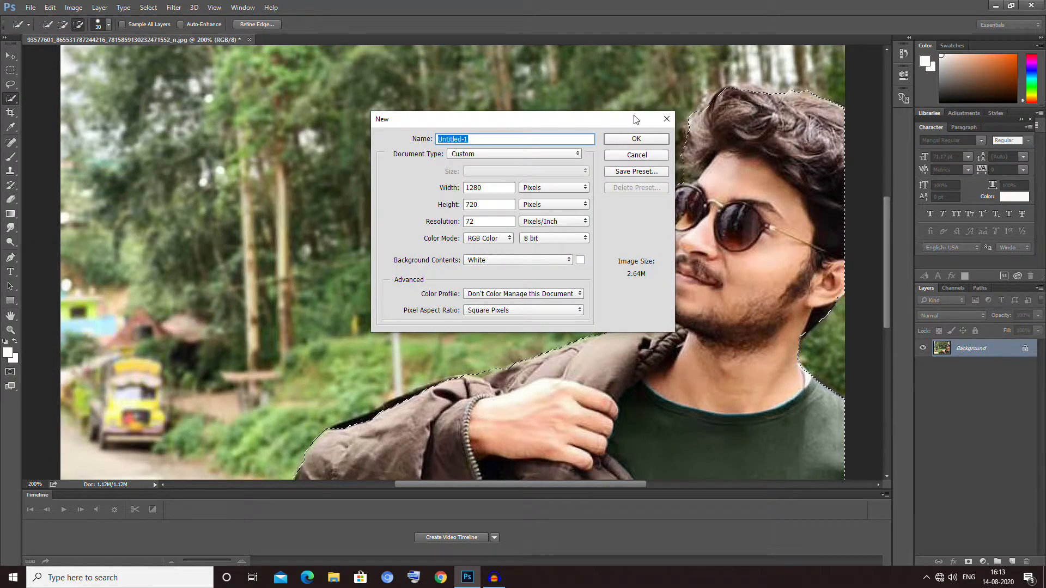
{"action": "left_click", "coordinate": [666, 118]}
- Browse the image files in the Videos folder for opening, and leave without choosing one
{"action": "left_click", "coordinate": [28, 7]}
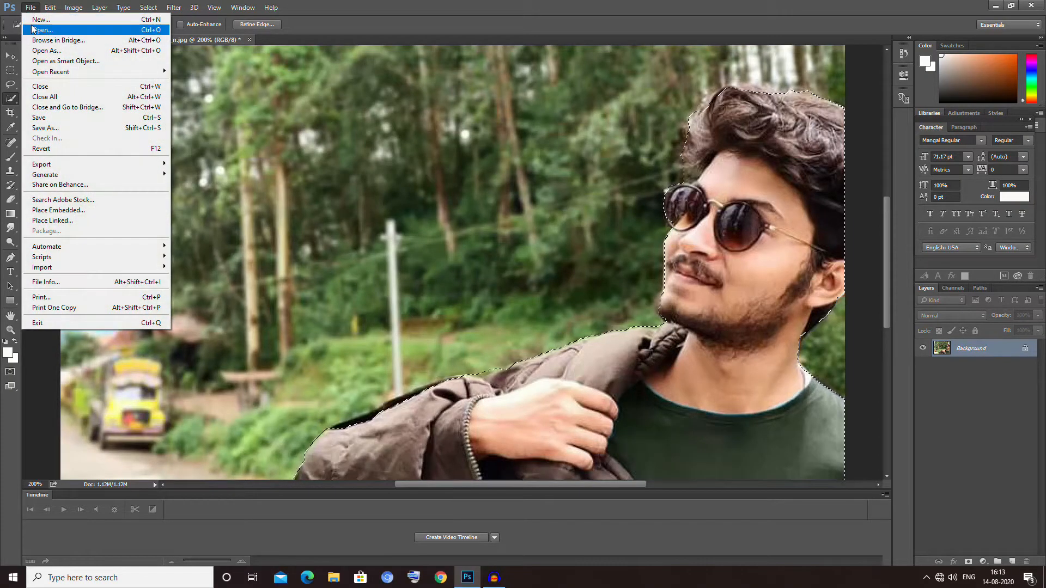
{"action": "left_click", "coordinate": [43, 29]}
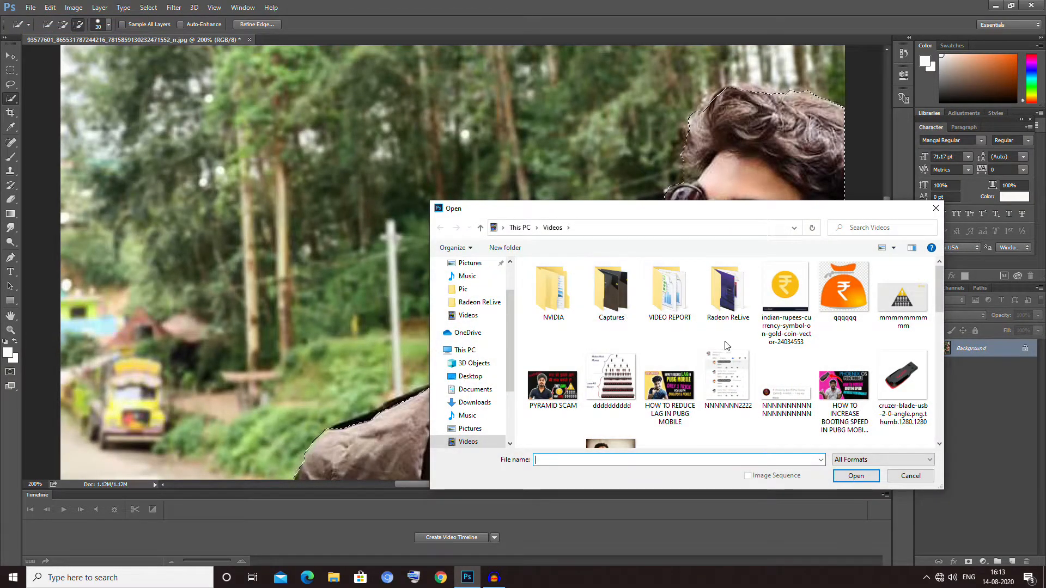
{"action": "scroll", "coordinate": [725, 344], "scroll_direction": "down", "scroll_amount": 10}
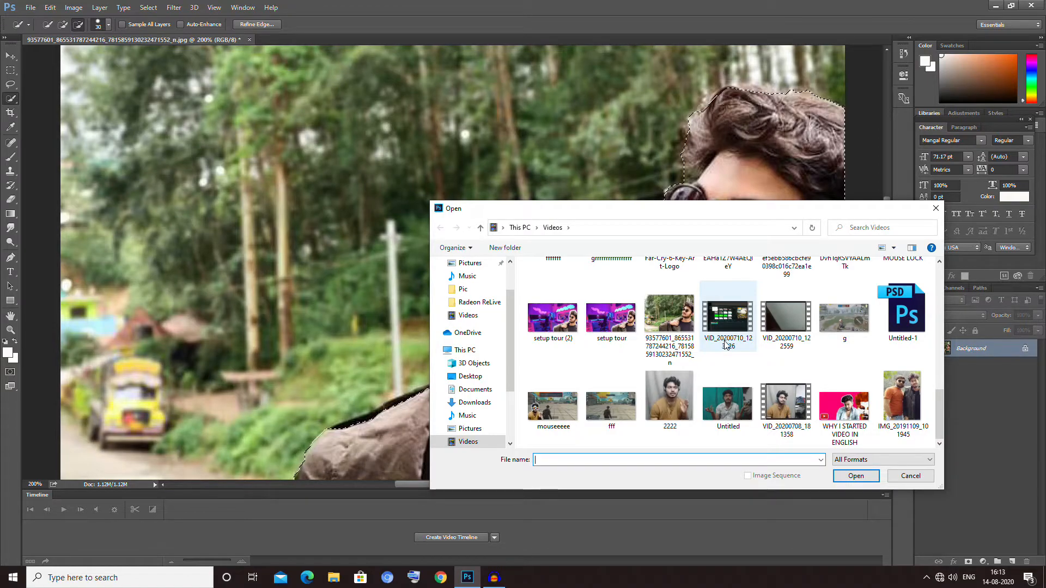
{"action": "scroll", "coordinate": [726, 344], "scroll_direction": "up", "scroll_amount": 3}
{"action": "scroll", "coordinate": [726, 346], "scroll_direction": "down", "scroll_amount": 1}
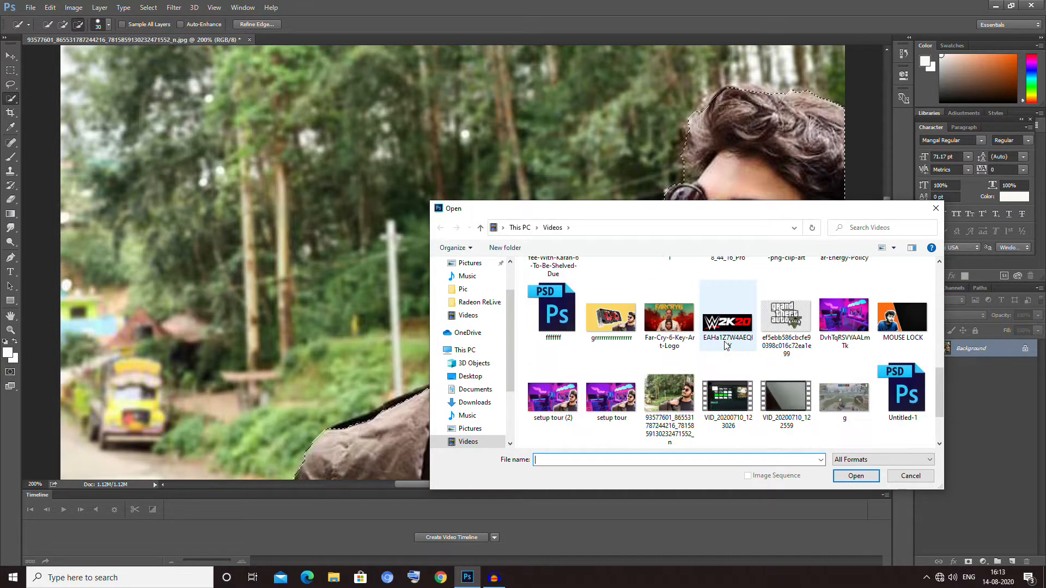
{"action": "scroll", "coordinate": [726, 344], "scroll_direction": "down", "scroll_amount": 1}
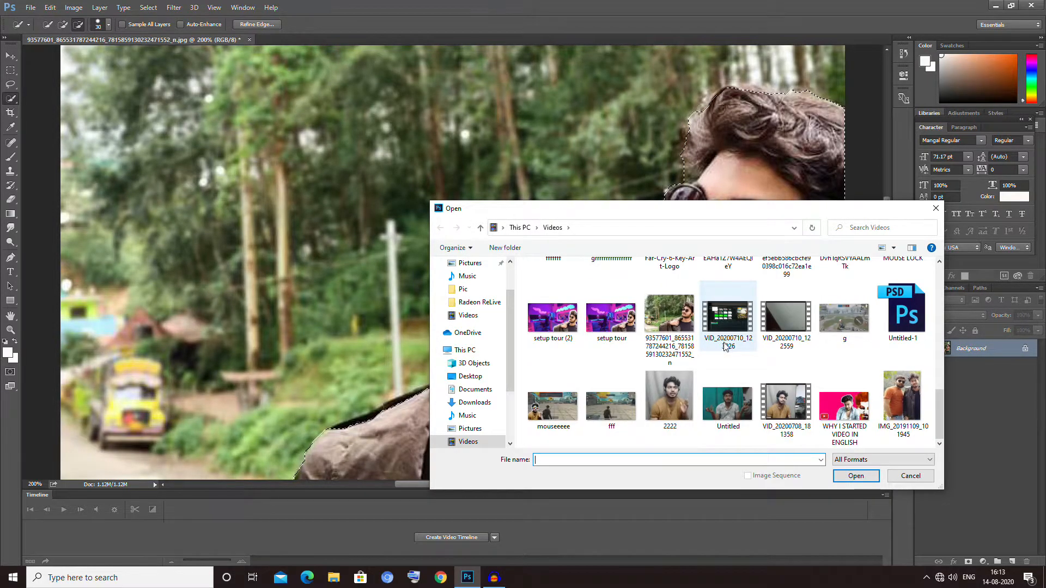
{"action": "scroll", "coordinate": [725, 344], "scroll_direction": "up", "scroll_amount": 3}
{"action": "scroll", "coordinate": [676, 376], "scroll_direction": "up", "scroll_amount": 5}
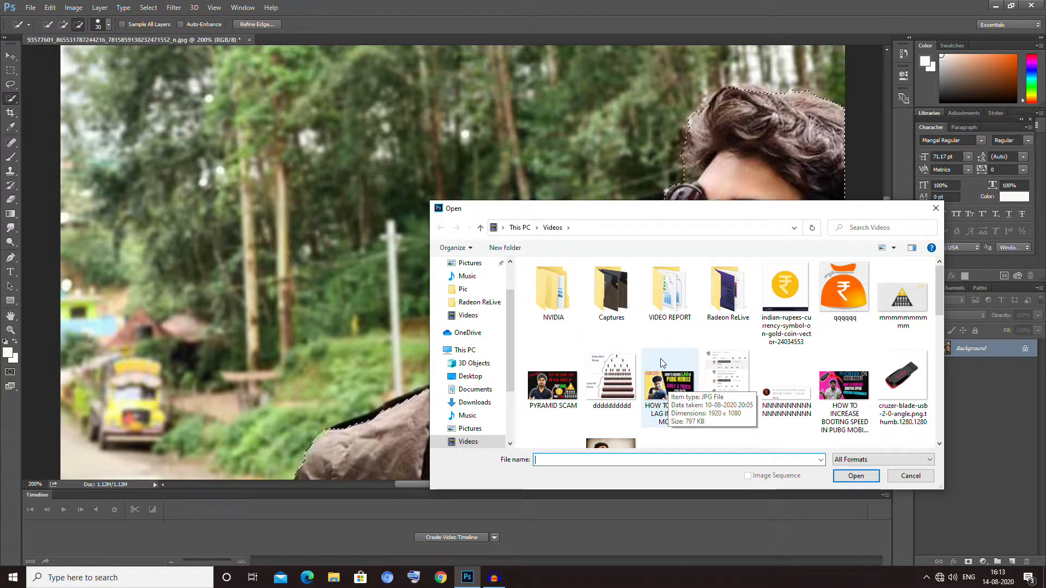
{"action": "scroll", "coordinate": [660, 359], "scroll_direction": "down", "scroll_amount": 3}
{"action": "scroll", "coordinate": [679, 352], "scroll_direction": "up", "scroll_amount": 3}
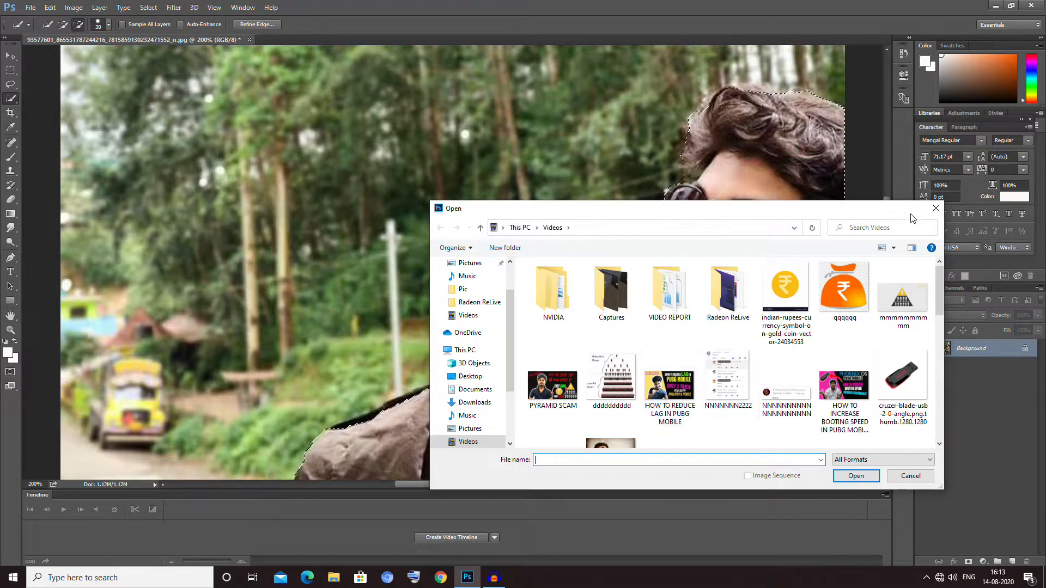
{"action": "left_click", "coordinate": [936, 208]}
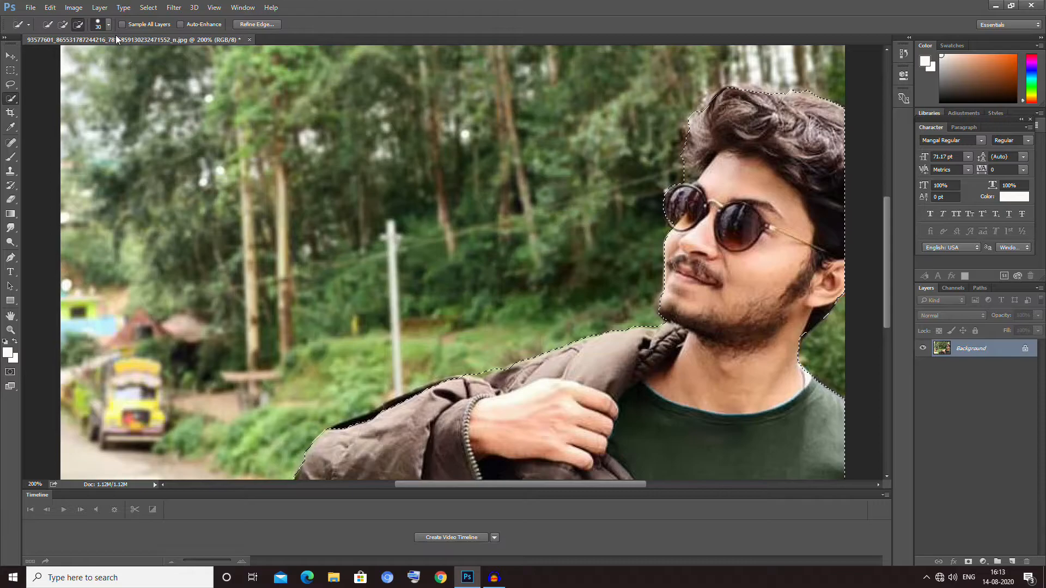
- Create a new 1280 x 720 pixel RGB document at 72 pixels/inch with a white background
{"action": "left_click", "coordinate": [30, 7]}
{"action": "left_click", "coordinate": [36, 17]}
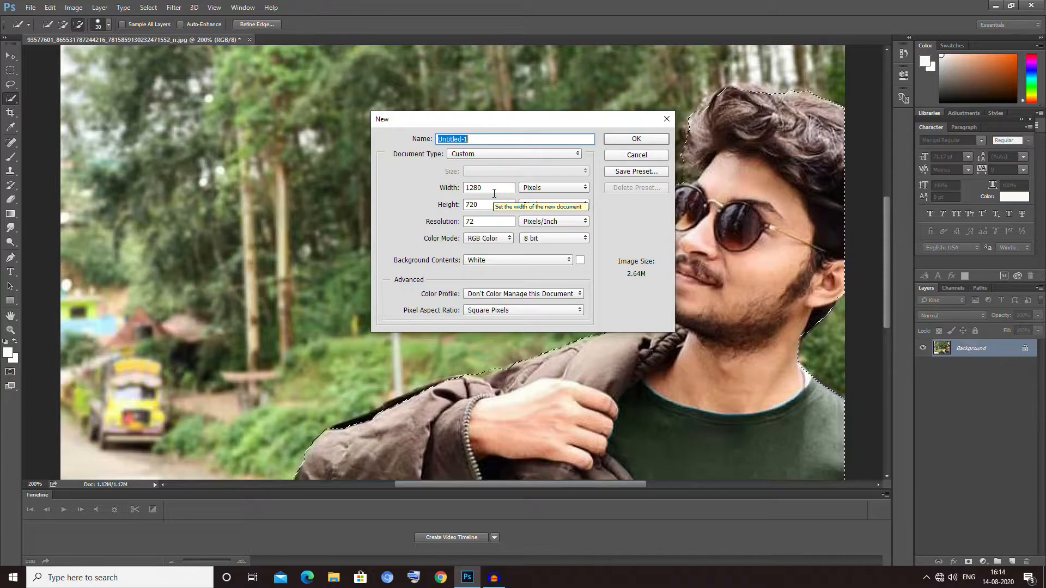
{"action": "double_click", "coordinate": [469, 188]}
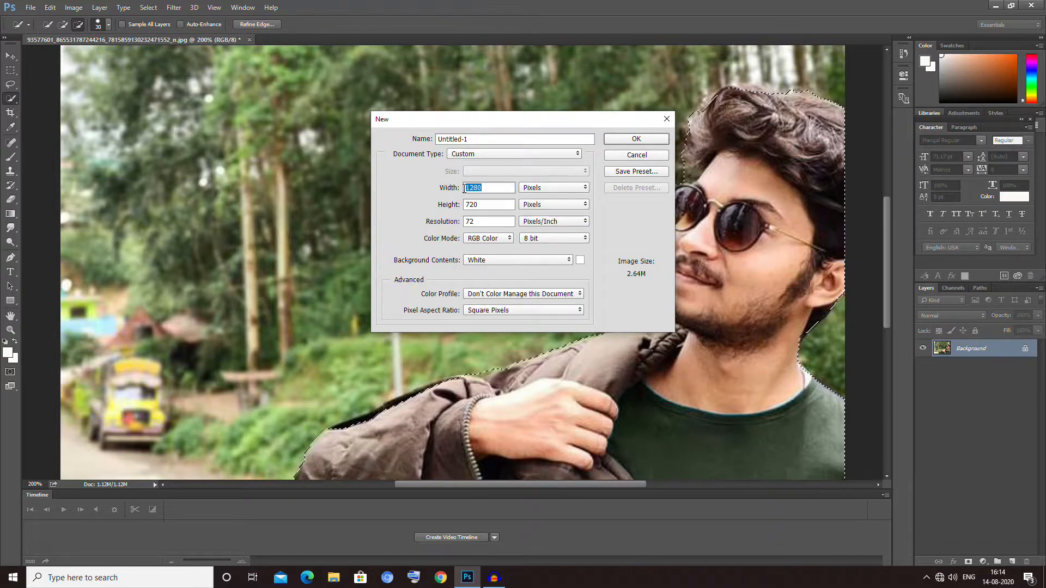
{"action": "double_click", "coordinate": [463, 204]}
{"action": "left_click", "coordinate": [499, 205]}
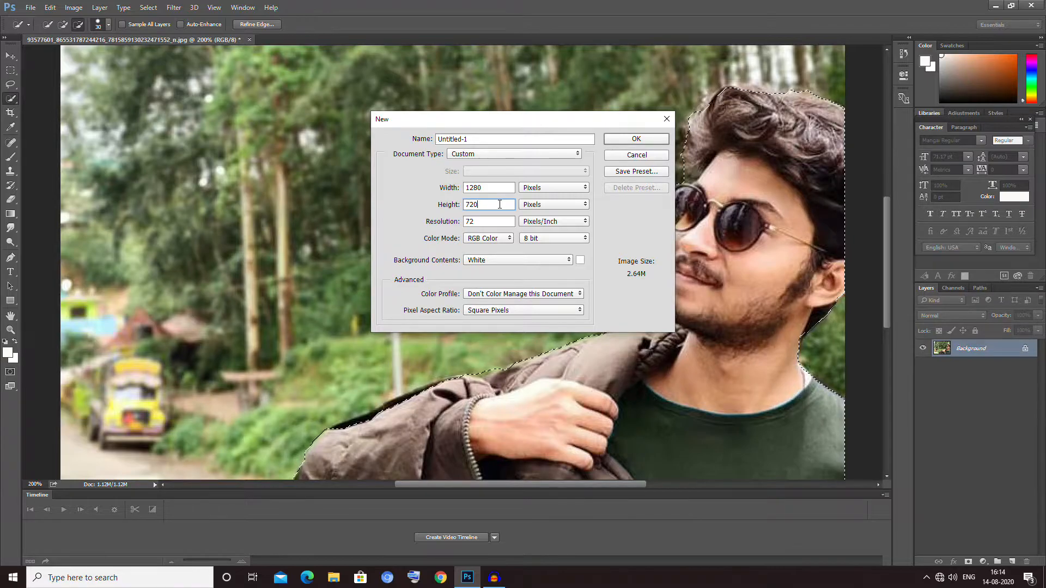
{"action": "left_click", "coordinate": [642, 139]}
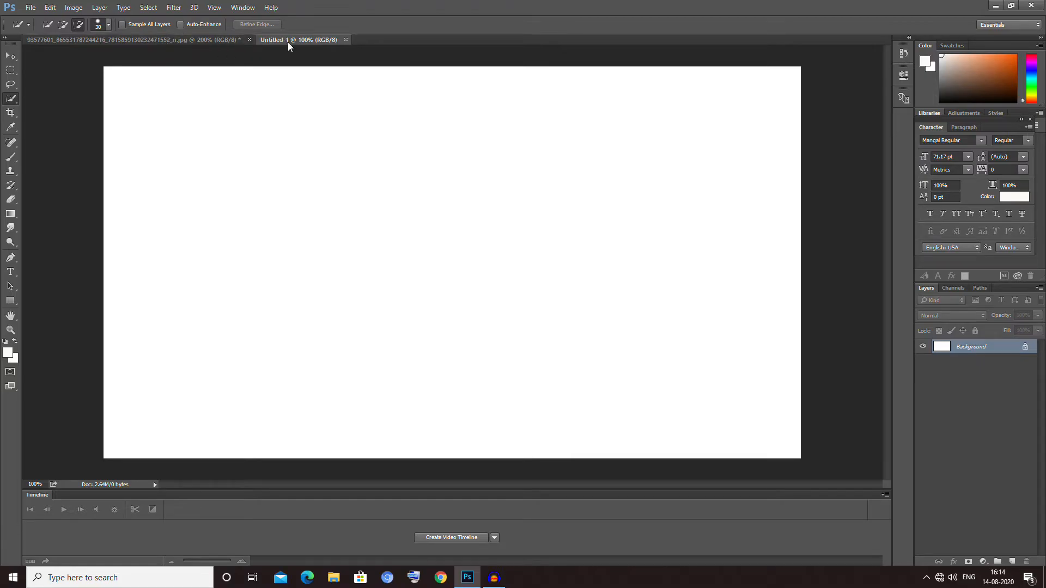
- Add a Solid Color fill layer in pale yellow (f8ef89) to the new blank document
{"action": "left_click", "coordinate": [191, 40]}
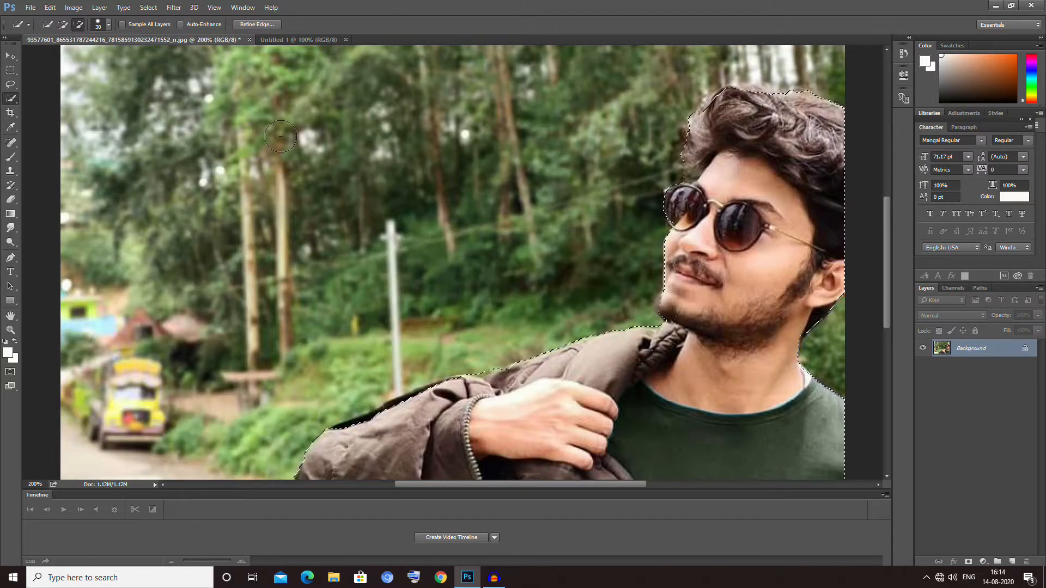
{"action": "left_click", "coordinate": [290, 41]}
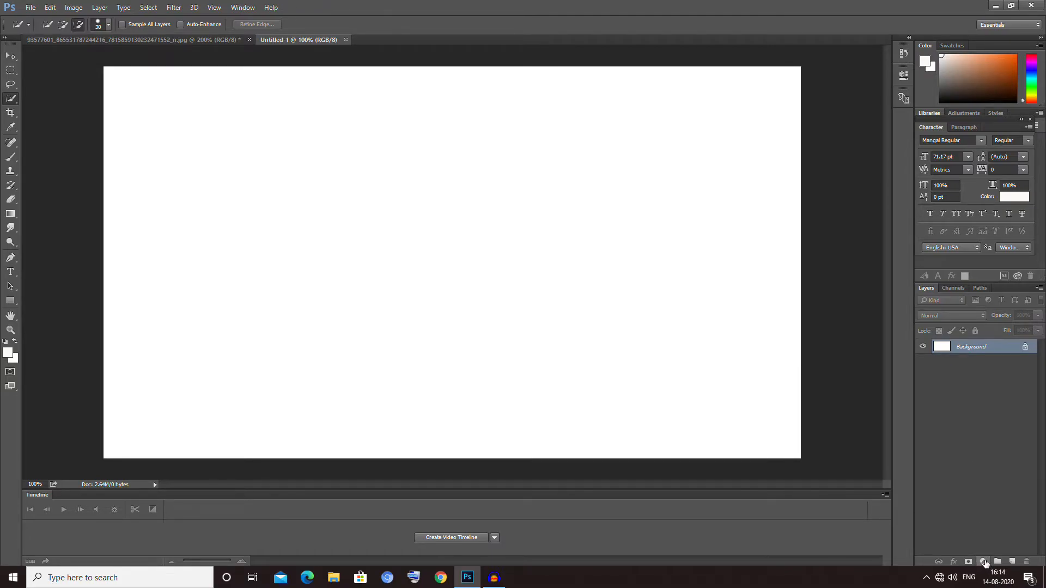
{"action": "left_click", "coordinate": [983, 562]}
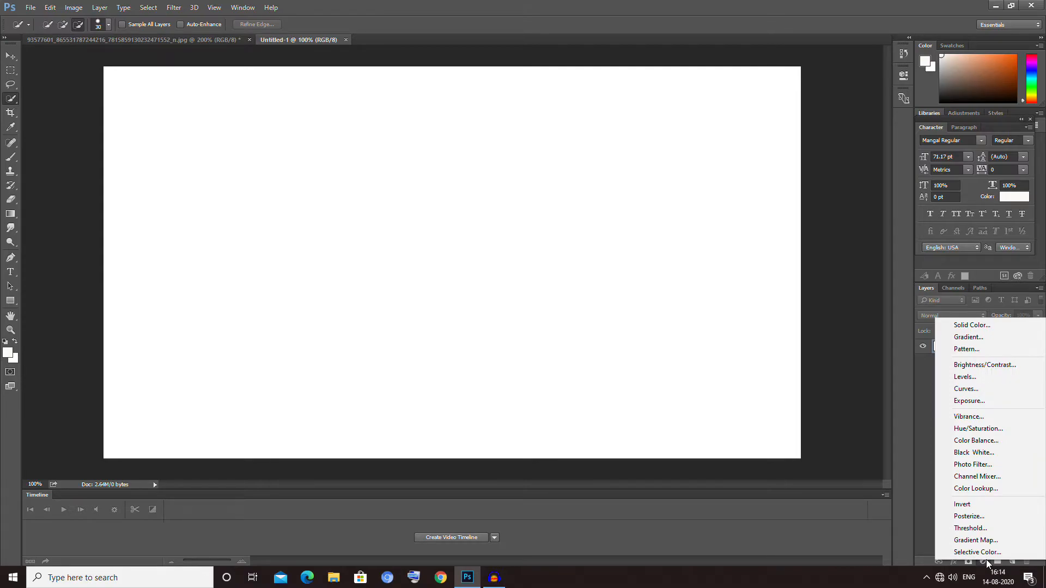
{"action": "left_click", "coordinate": [996, 328]}
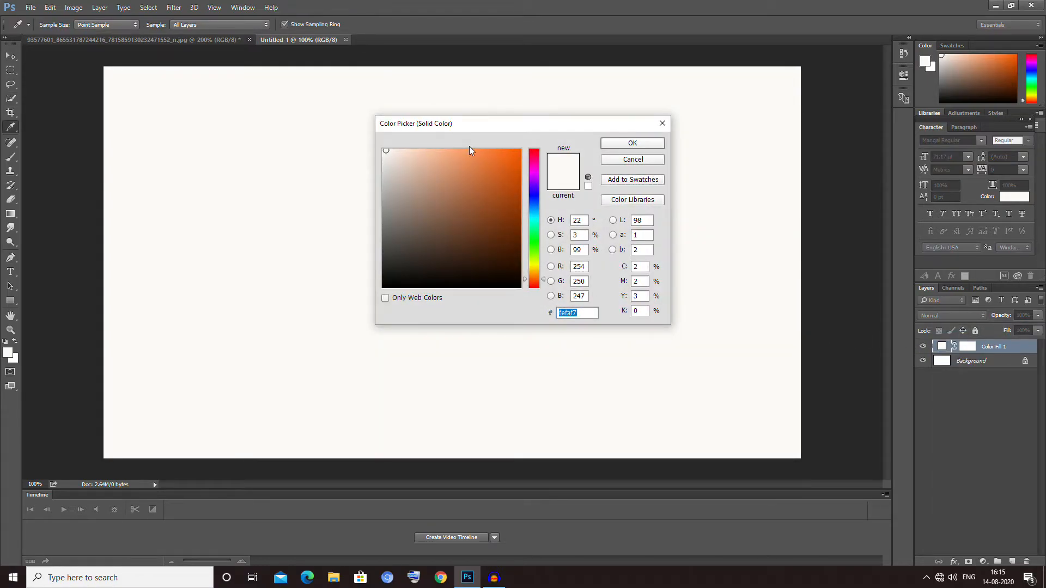
{"action": "mouse_move", "coordinate": [535, 200]}
{"action": "left_mouse_down"}
{"action": "mouse_move", "coordinate": [534, 161]}
{"action": "mouse_move", "coordinate": [511, 273]}
{"action": "mouse_move", "coordinate": [536, 156]}
{"action": "mouse_move", "coordinate": [533, 281]}
{"action": "mouse_move", "coordinate": [546, 206]}
{"action": "mouse_move", "coordinate": [537, 271]}
{"action": "left_mouse_up"}
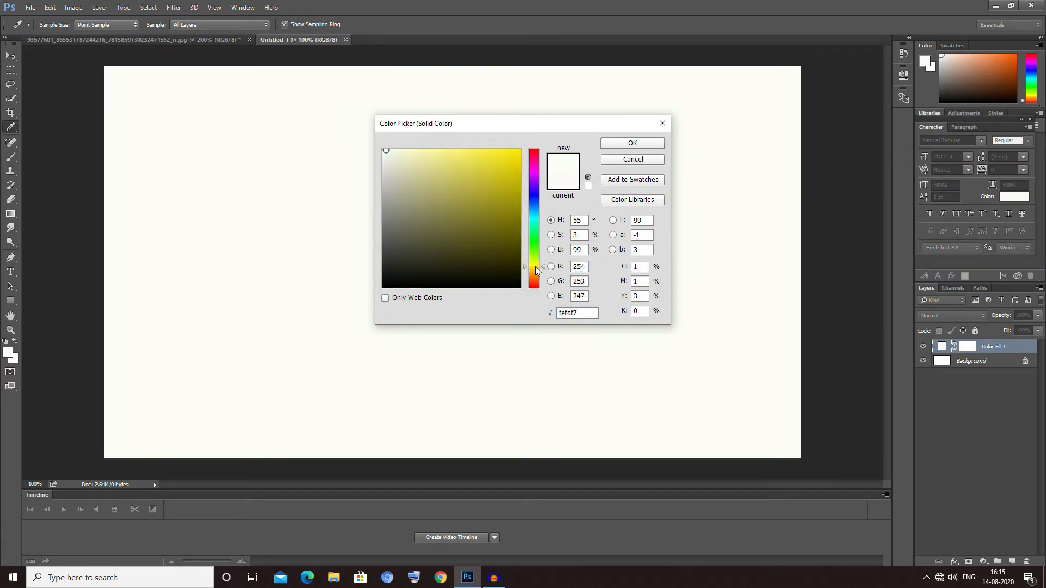
{"action": "left_click", "coordinate": [445, 153]}
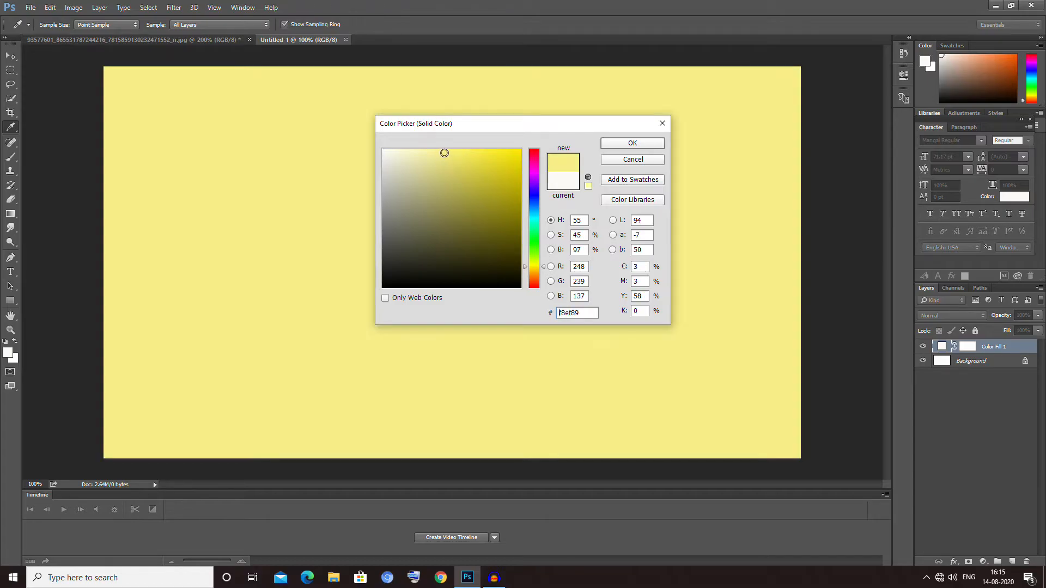
{"action": "left_click", "coordinate": [627, 143]}
{"action": "key", "text": "w"}
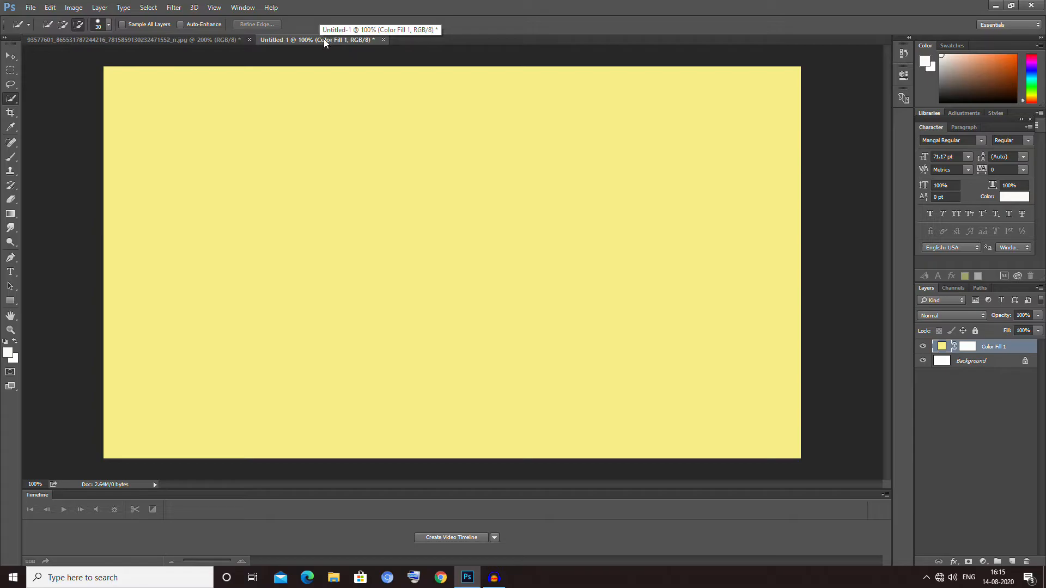
- Move the selected man from the photo into the yellow document and place him in the canvas's bottom-right corner
{"action": "left_click", "coordinate": [169, 39]}
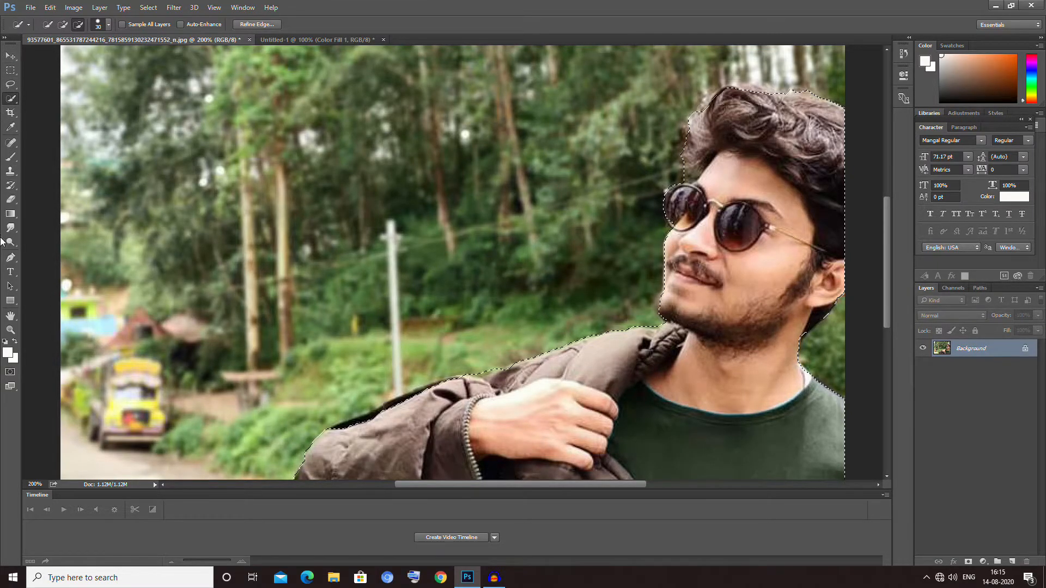
{"action": "left_click", "coordinate": [10, 56]}
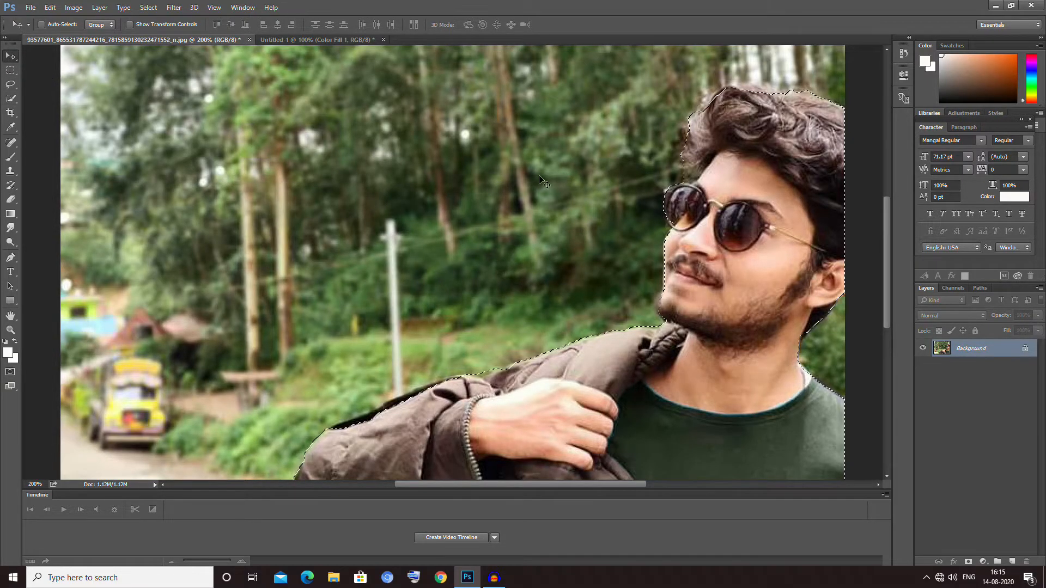
{"action": "left_click_drag", "start_coordinate": [757, 183], "coordinate": [335, 242]}
{"action": "left_click_drag", "start_coordinate": [336, 332], "coordinate": [751, 388]}
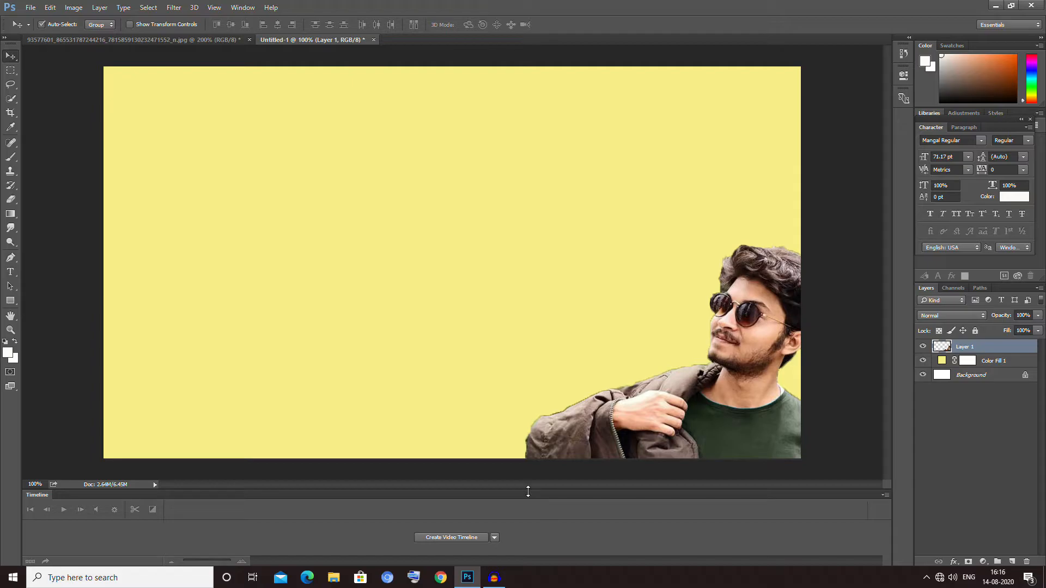
- Undo the man's placement and move the selected man from the photo into the yellow document again, right of the canvas centre
{"action": "key", "text": "ctrl+alt+z"}
{"action": "key", "text": "ctrl+alt+z"}
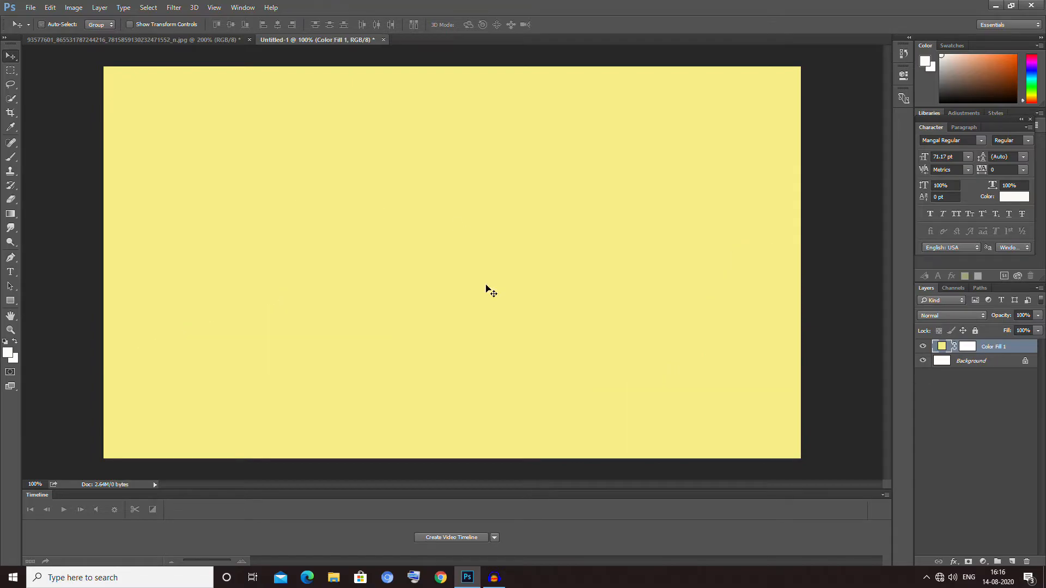
{"action": "left_click", "coordinate": [172, 44]}
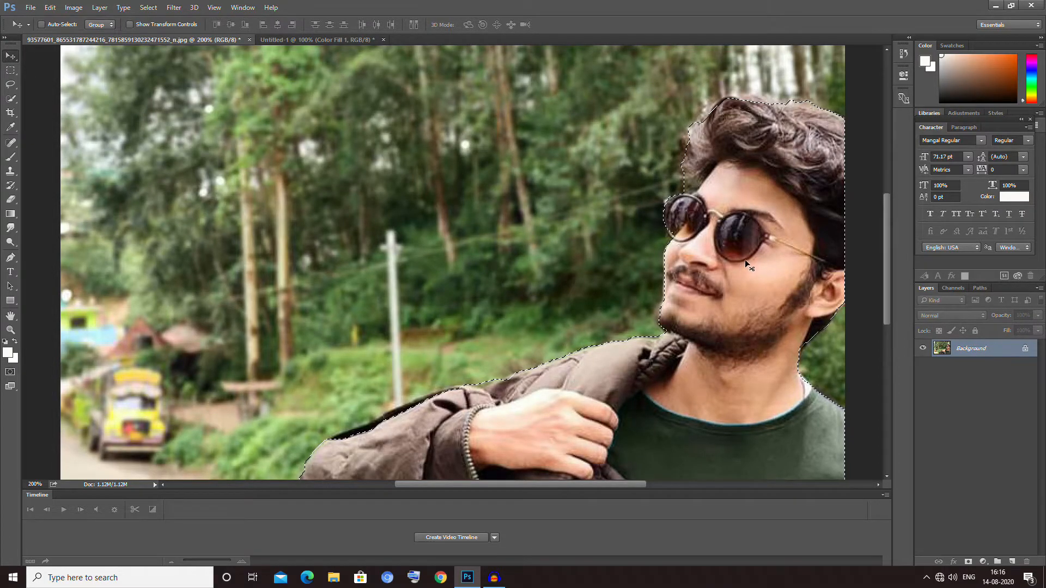
{"action": "left_click_drag", "start_coordinate": [764, 195], "coordinate": [294, 42]}
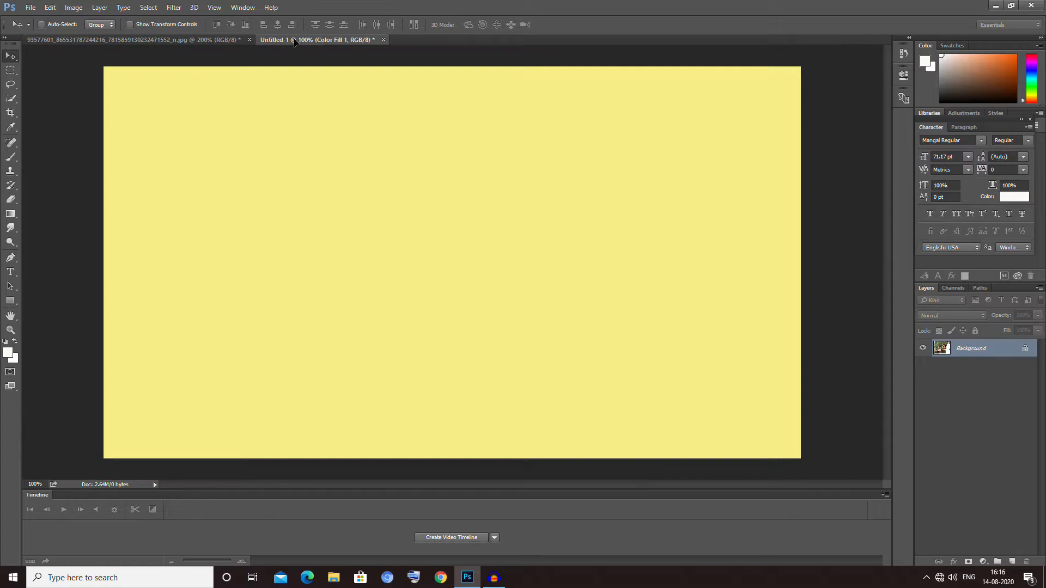
{"action": "left_click_drag", "start_coordinate": [314, 42], "coordinate": [542, 308]}
{"action": "left_click_drag", "start_coordinate": [541, 355], "coordinate": [635, 325]}
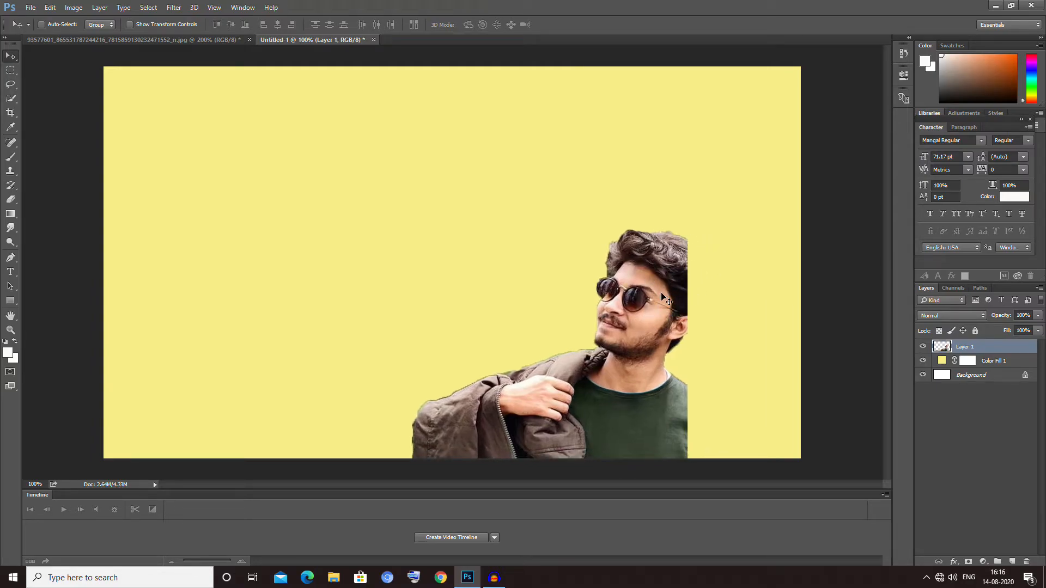
{"action": "left_click_drag", "start_coordinate": [647, 343], "coordinate": [610, 304]}
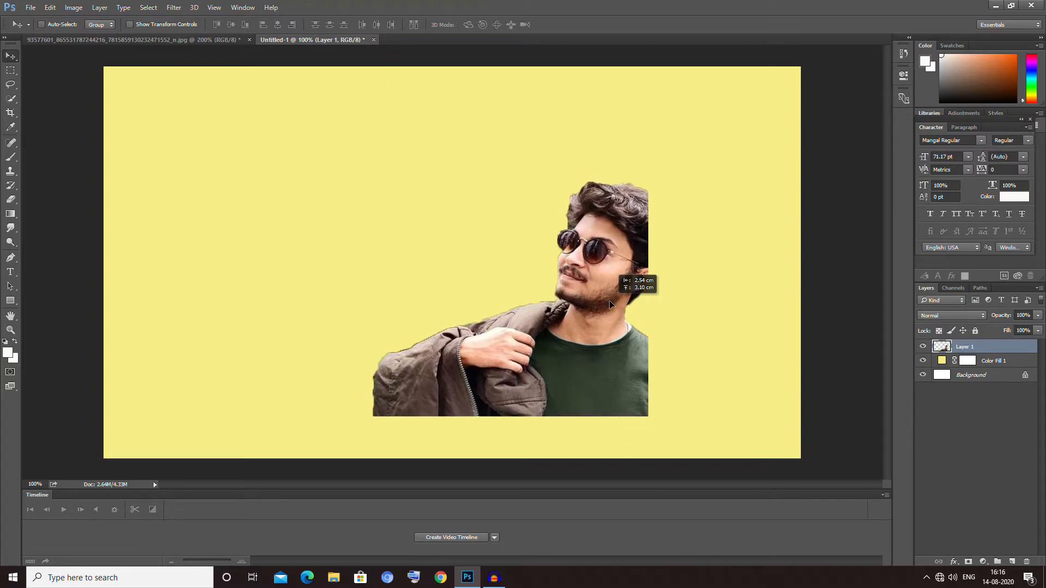
{"action": "left_click_drag", "start_coordinate": [610, 304], "coordinate": [618, 316]}
{"action": "key", "text": "ctrl"}
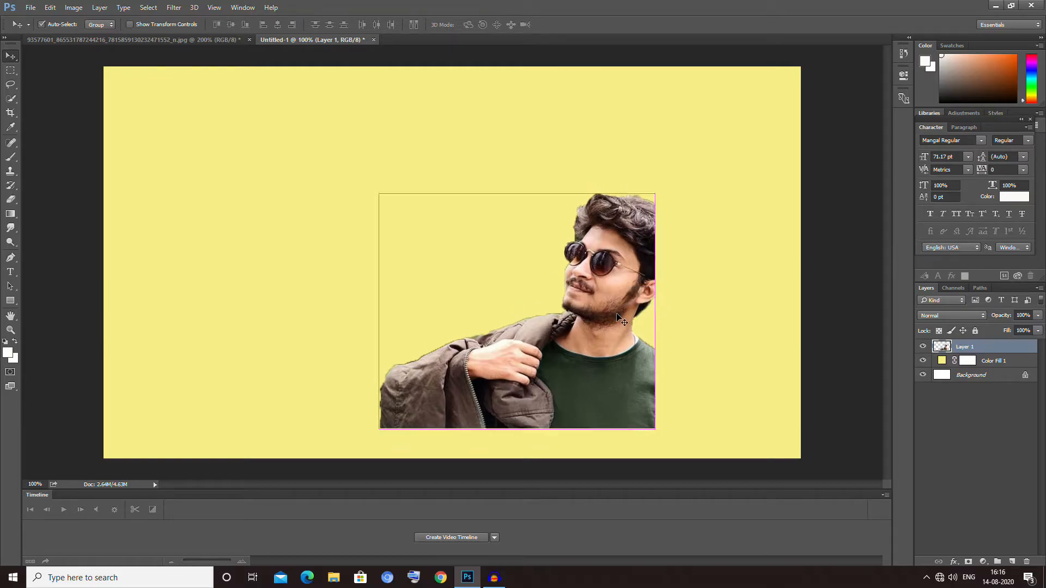
- Enlarge the man with Free Transform to about 133% height, widen him further, and place him in the canvas's bottom-right corner
{"action": "key", "text": "ctrl+t"}
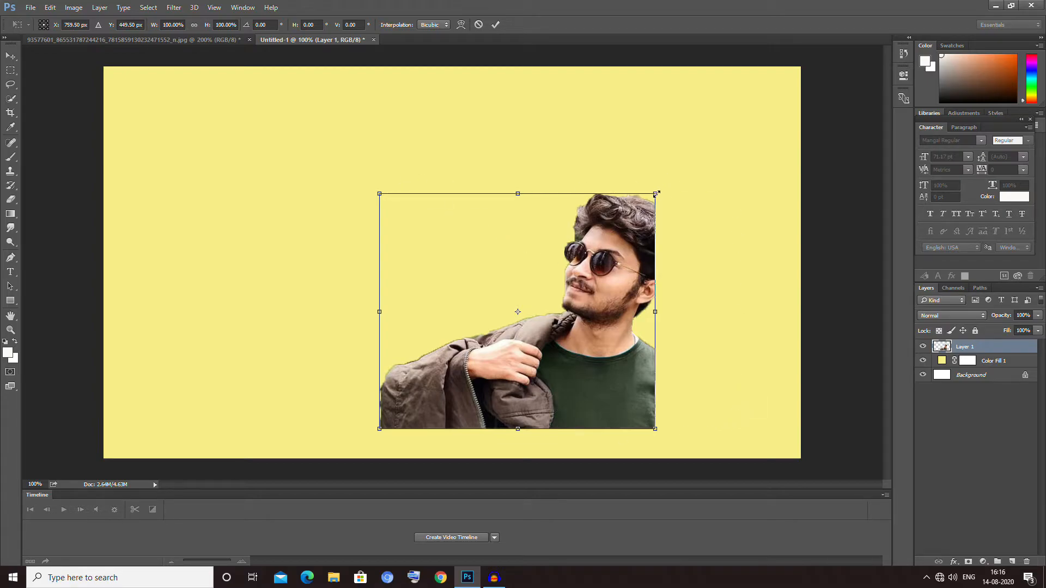
{"action": "left_click_drag", "start_coordinate": [657, 192], "coordinate": [722, 114]}
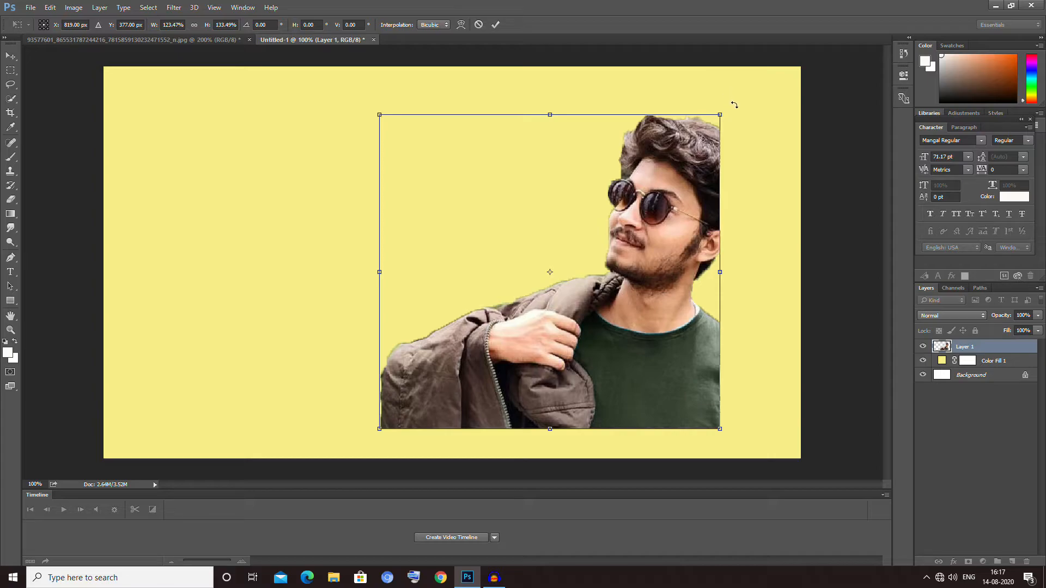
{"action": "mouse_move", "coordinate": [734, 102]}
{"action": "left_mouse_down"}
{"action": "mouse_move", "coordinate": [736, 75]}
{"action": "mouse_move", "coordinate": [733, 126]}
{"action": "mouse_move", "coordinate": [723, 111]}
{"action": "mouse_move", "coordinate": [752, 87]}
{"action": "mouse_move", "coordinate": [727, 89]}
{"action": "mouse_move", "coordinate": [743, 109]}
{"action": "mouse_move", "coordinate": [737, 102]}
{"action": "left_mouse_up"}
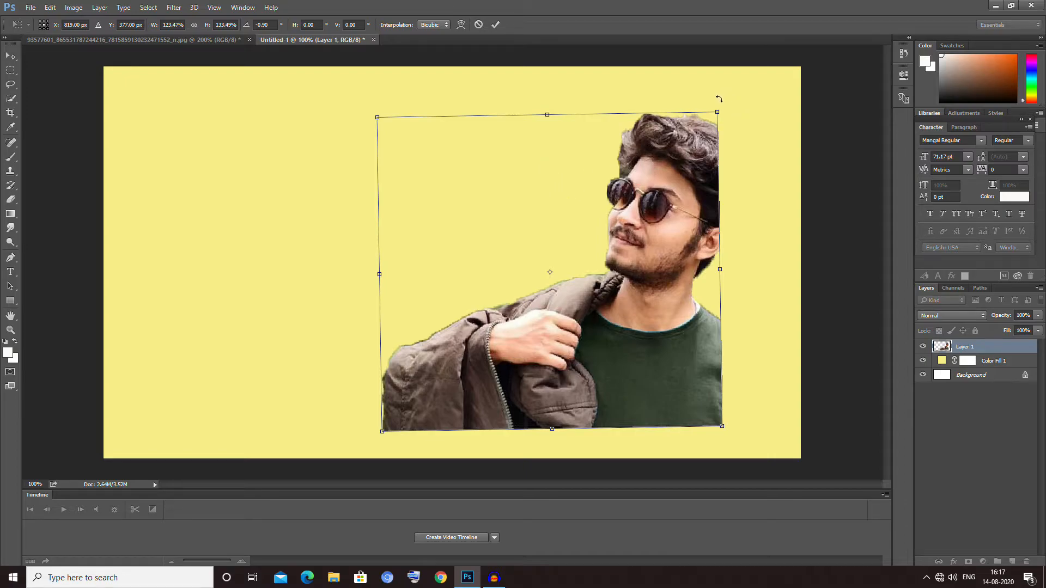
{"action": "mouse_move", "coordinate": [728, 103]}
{"action": "left_mouse_down"}
{"action": "mouse_move", "coordinate": [724, 70]}
{"action": "mouse_move", "coordinate": [747, 133]}
{"action": "mouse_move", "coordinate": [731, 87]}
{"action": "mouse_move", "coordinate": [732, 112]}
{"action": "left_mouse_up"}
{"action": "left_click_drag", "start_coordinate": [719, 272], "coordinate": [752, 268]}
{"action": "left_click_drag", "start_coordinate": [645, 290], "coordinate": [698, 305]}
{"action": "left_click", "coordinate": [500, 27]}
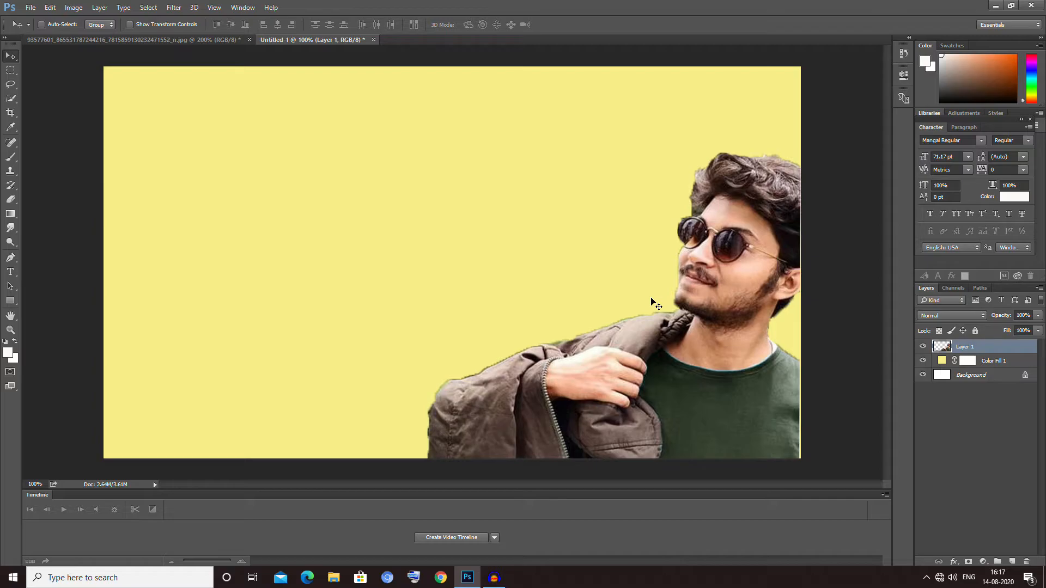
{"action": "left_click_drag", "start_coordinate": [714, 353], "coordinate": [720, 350]}
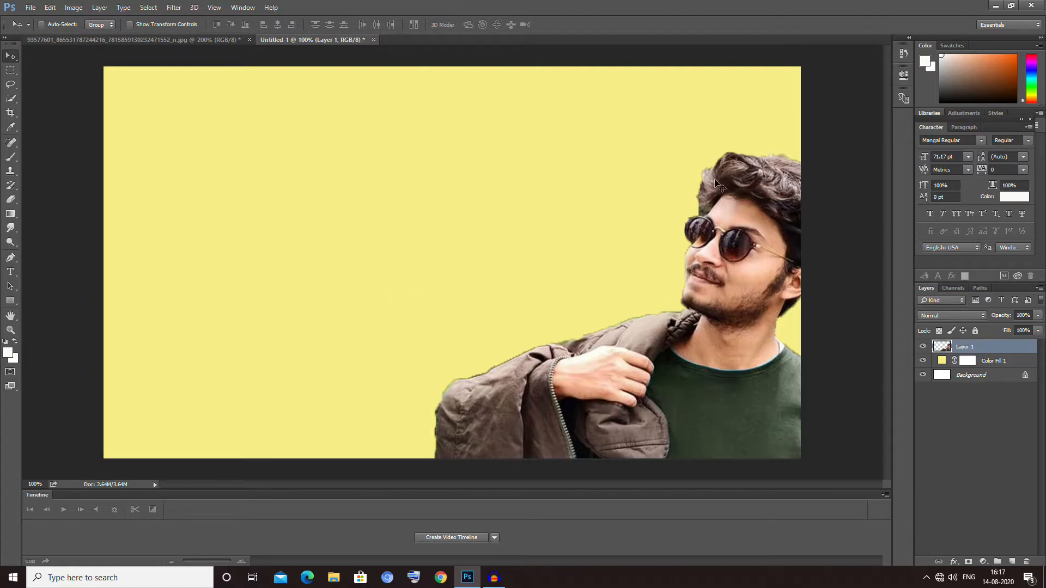
- Examine the cutout edges around the man's hair, sunglasses and jacket at 200% zoom
{"action": "key", "text": "ctrl+plus"}
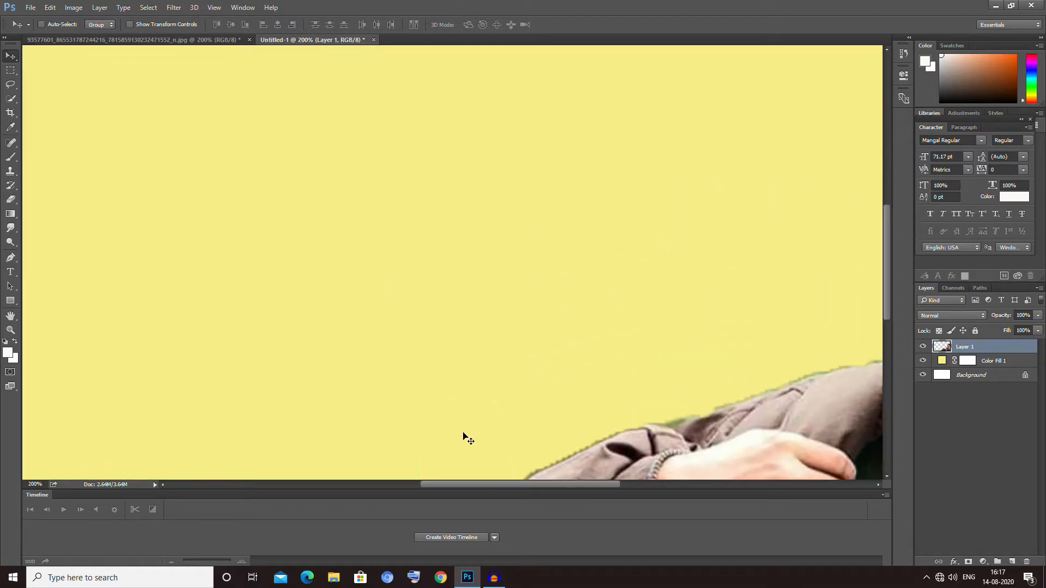
{"action": "left_click_drag", "start_coordinate": [494, 484], "coordinate": [582, 487]}
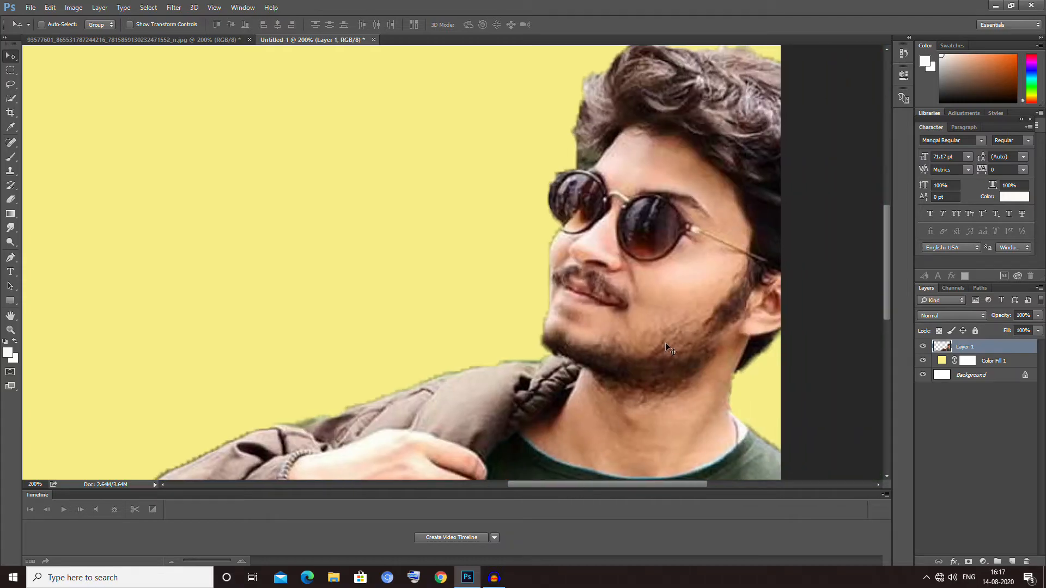
{"action": "scroll", "coordinate": [670, 349], "scroll_direction": "up", "scroll_amount": 2}
{"action": "scroll", "coordinate": [751, 271], "scroll_direction": "up", "scroll_amount": 1}
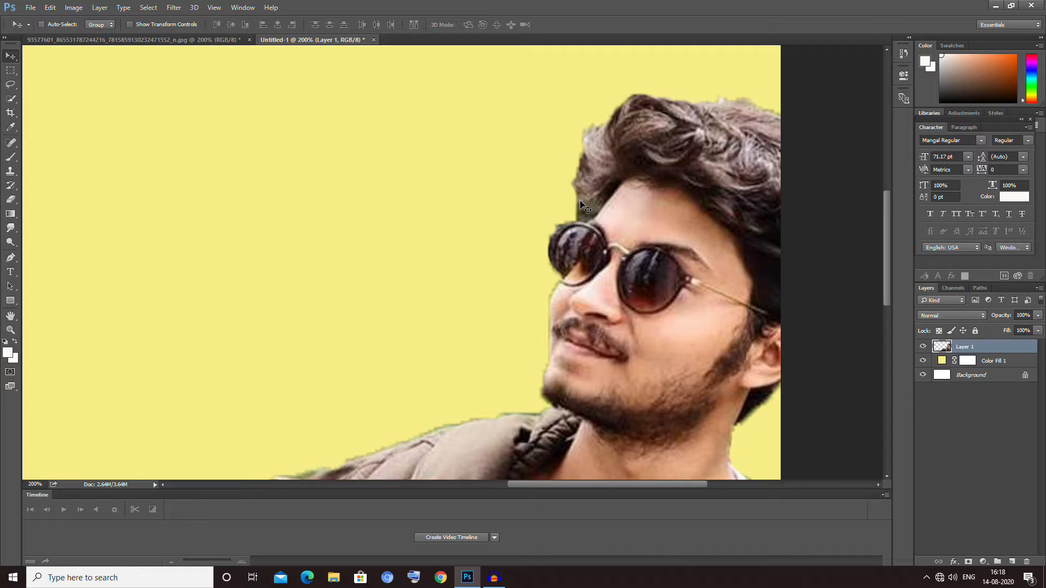
{"action": "key", "text": "ctrl+minus"}
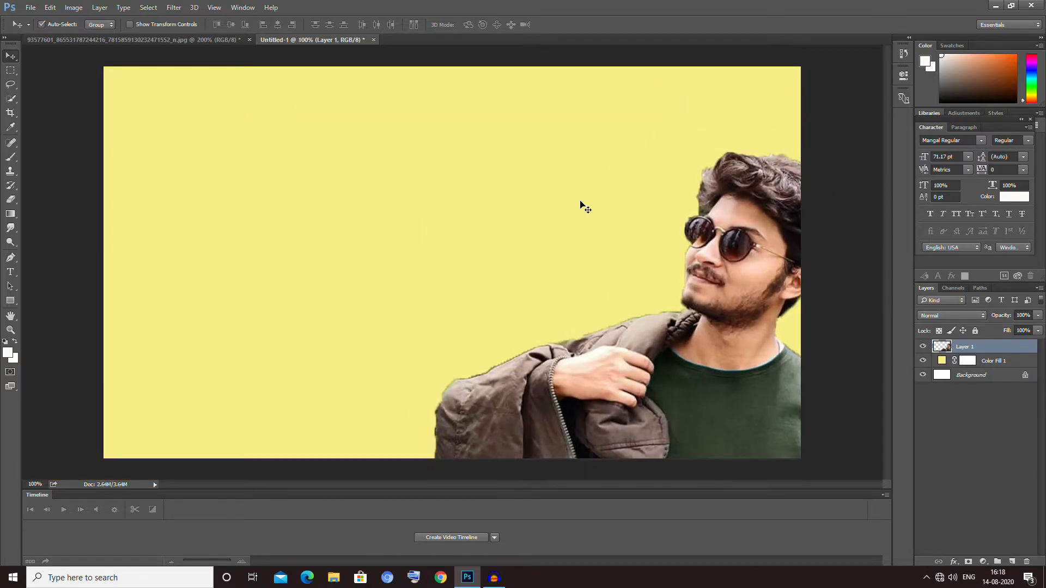
{"action": "key", "text": "ctrl+plus"}
{"action": "key", "text": "ctrl+minus"}
- Hide and reshow the man's layer and the yellow fill layer, and nudge the man slightly left and down
{"action": "mouse_move", "coordinate": [736, 294]}
{"action": "left_mouse_down"}
{"action": "mouse_move", "coordinate": [734, 278]}
{"action": "mouse_move", "coordinate": [734, 294]}
{"action": "left_mouse_up"}
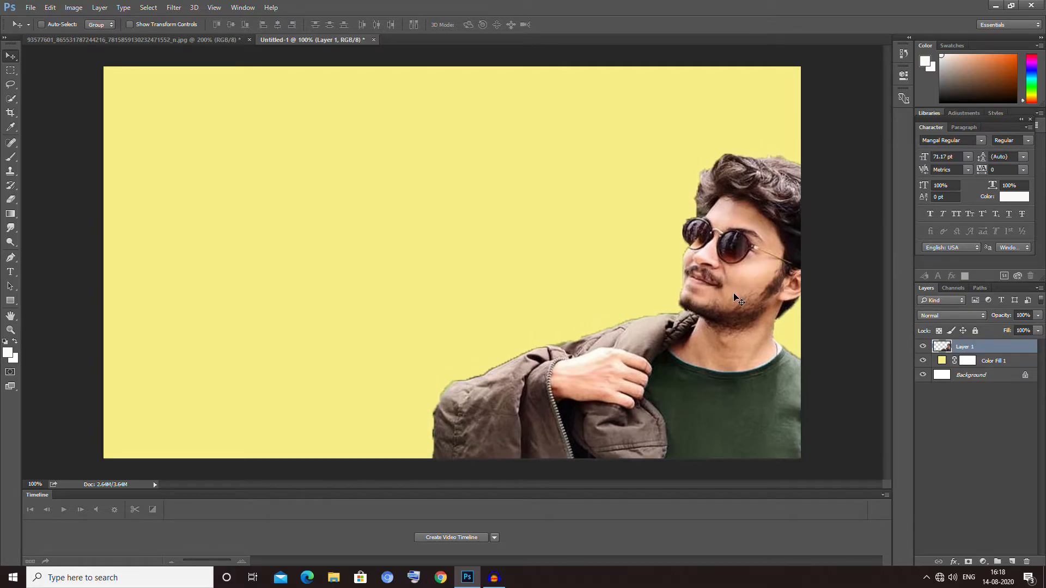
{"action": "left_click", "coordinate": [923, 348]}
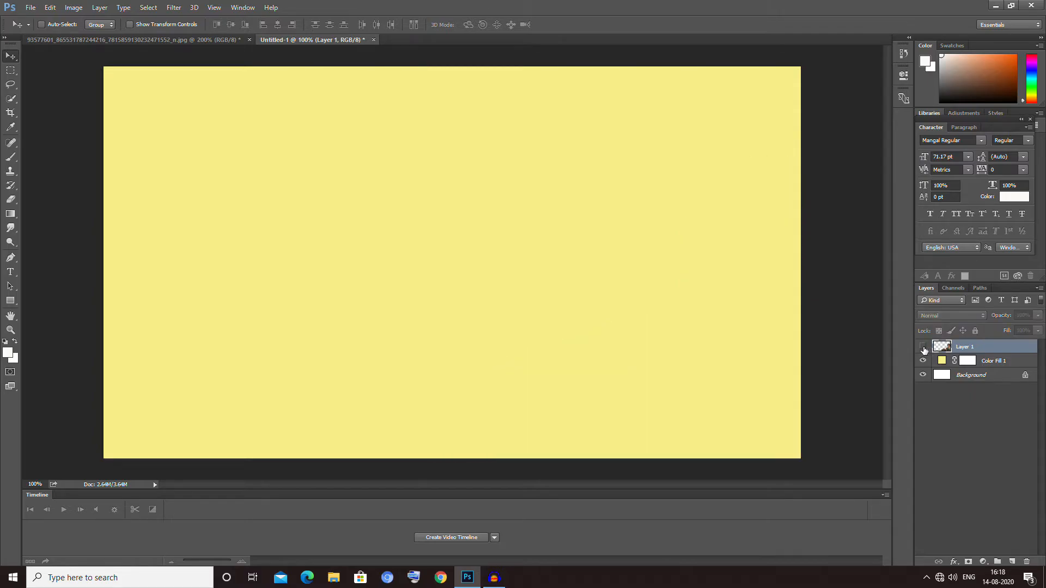
{"action": "left_click", "coordinate": [924, 348]}
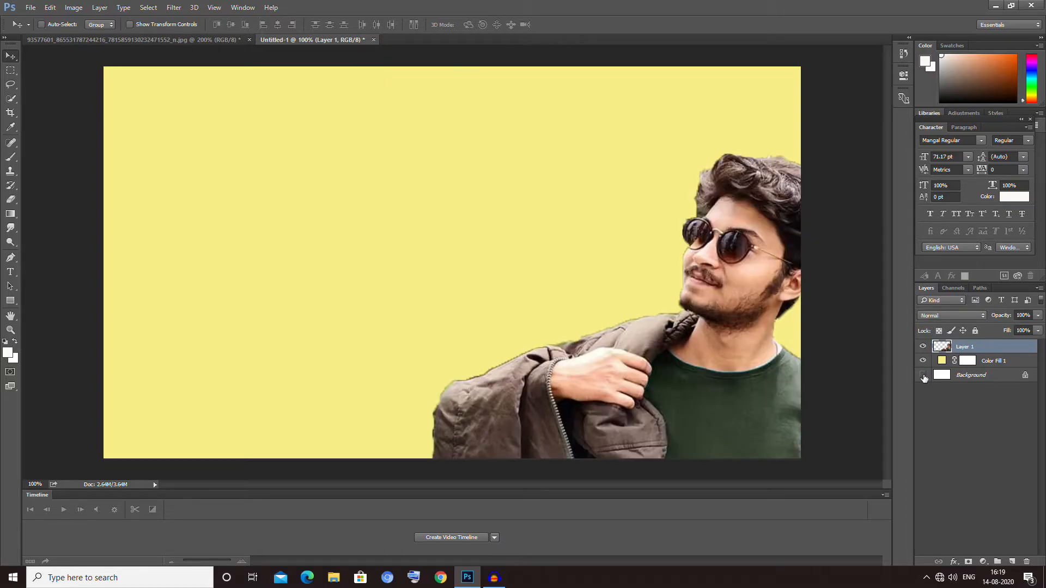
{"action": "left_click", "coordinate": [924, 361]}
{"action": "left_click", "coordinate": [924, 361]}
{"action": "mouse_move", "coordinate": [744, 252]}
{"action": "left_mouse_down"}
{"action": "mouse_move", "coordinate": [734, 244]}
{"action": "mouse_move", "coordinate": [744, 270]}
{"action": "mouse_move", "coordinate": [744, 259]}
{"action": "left_mouse_up"}
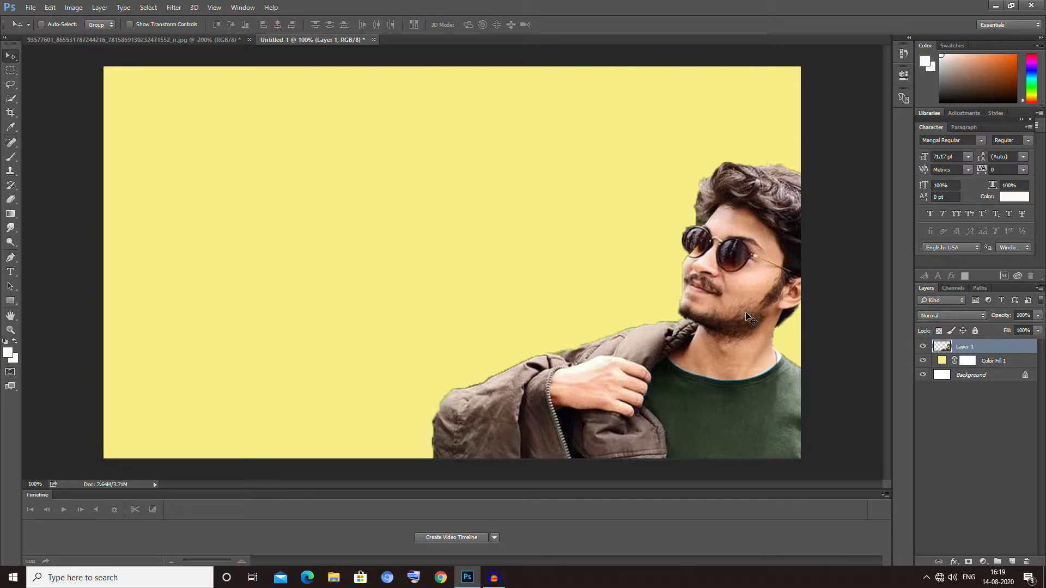
- Set up the Eraser tool on Layer 1 with a soft round 37 px brush for the jacket's edges
{"action": "left_click", "coordinate": [942, 376]}
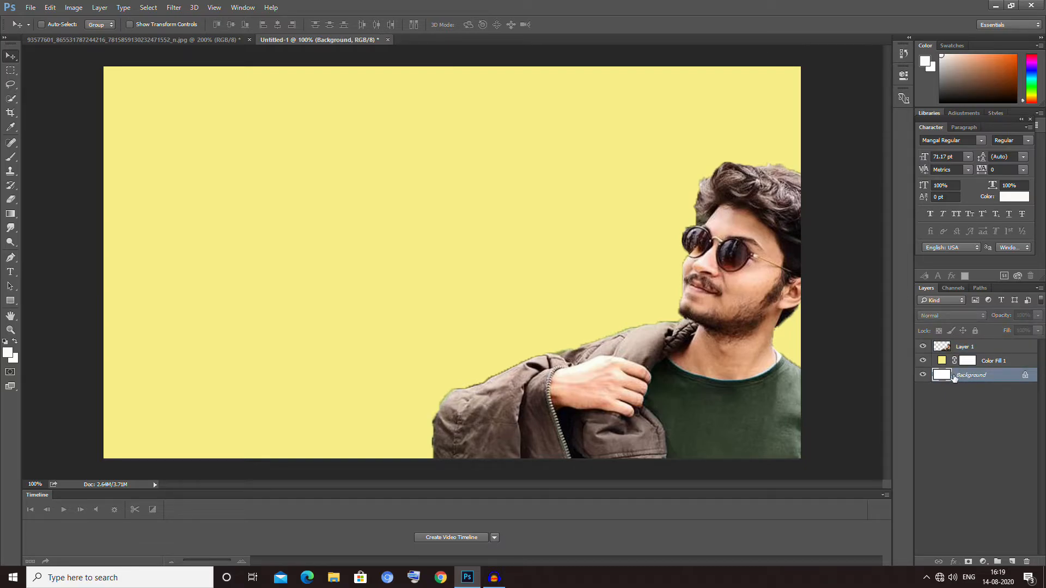
{"action": "left_click", "coordinate": [10, 199]}
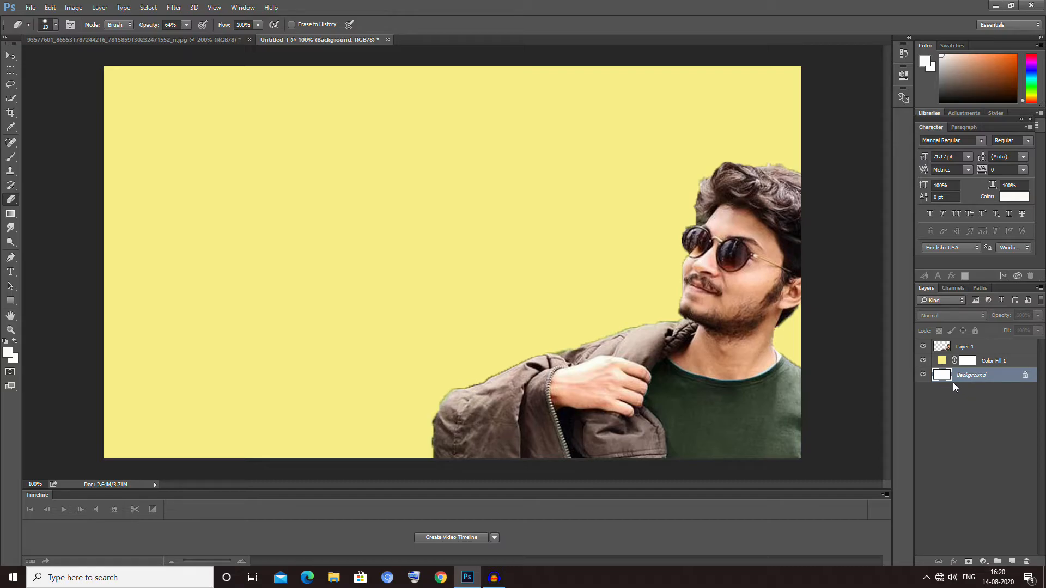
{"action": "left_click", "coordinate": [947, 347]}
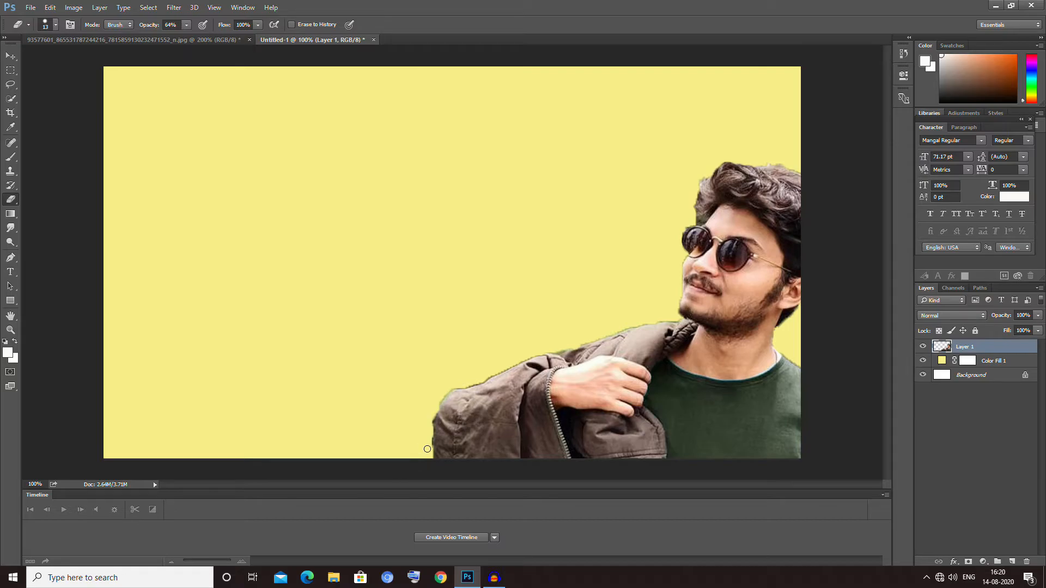
{"action": "key", "text": "ctrl+plus"}
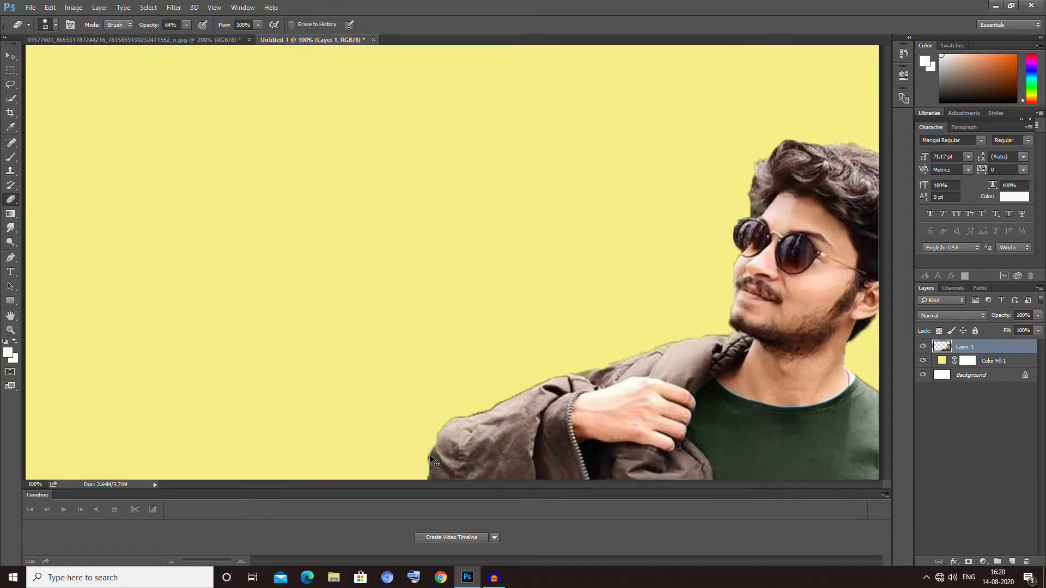
{"action": "key", "text": "ctrl+minus"}
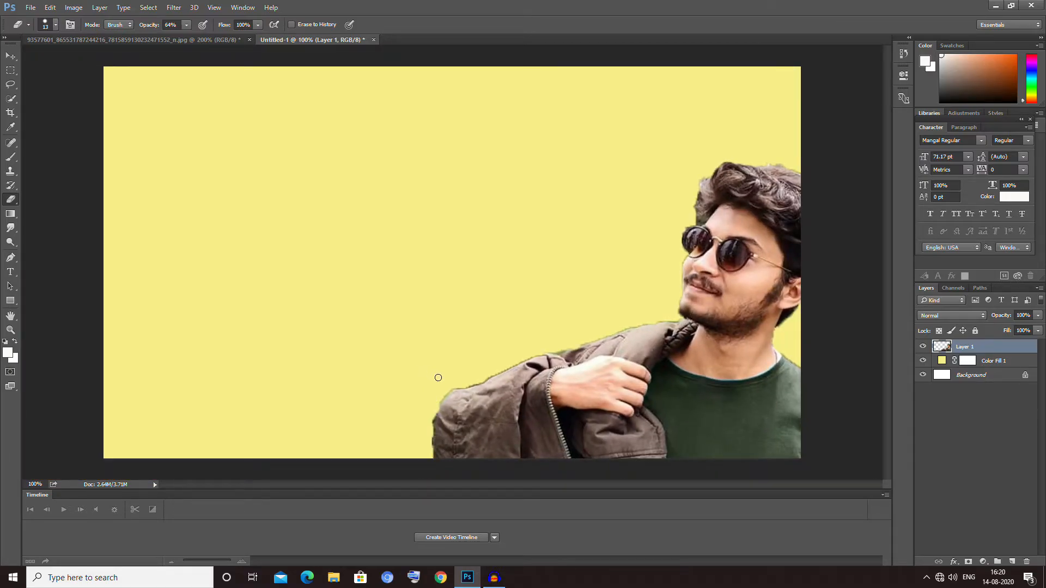
{"action": "key", "text": "ctrl+plus"}
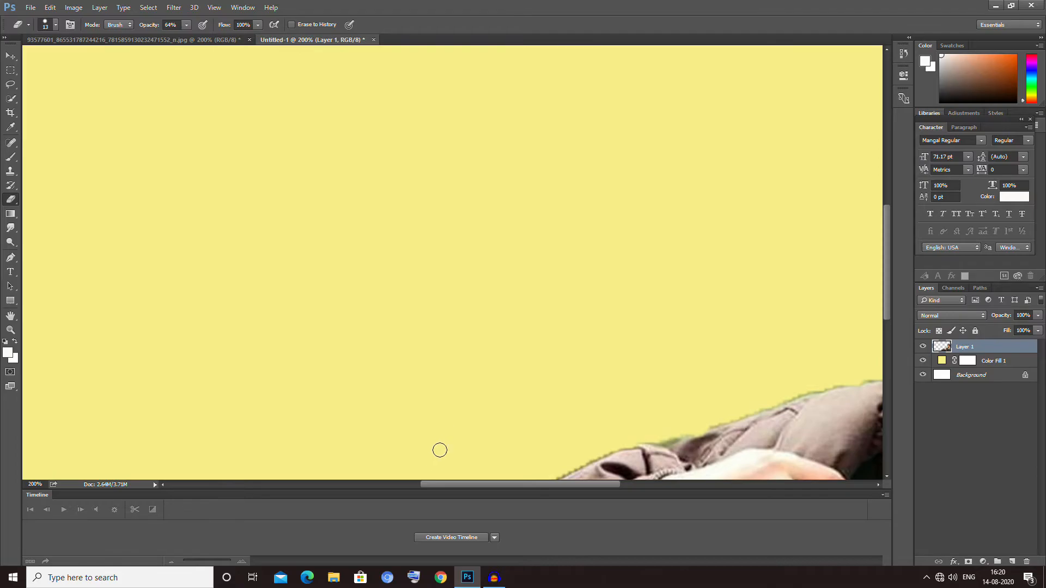
{"action": "left_click_drag", "start_coordinate": [456, 483], "coordinate": [541, 483]}
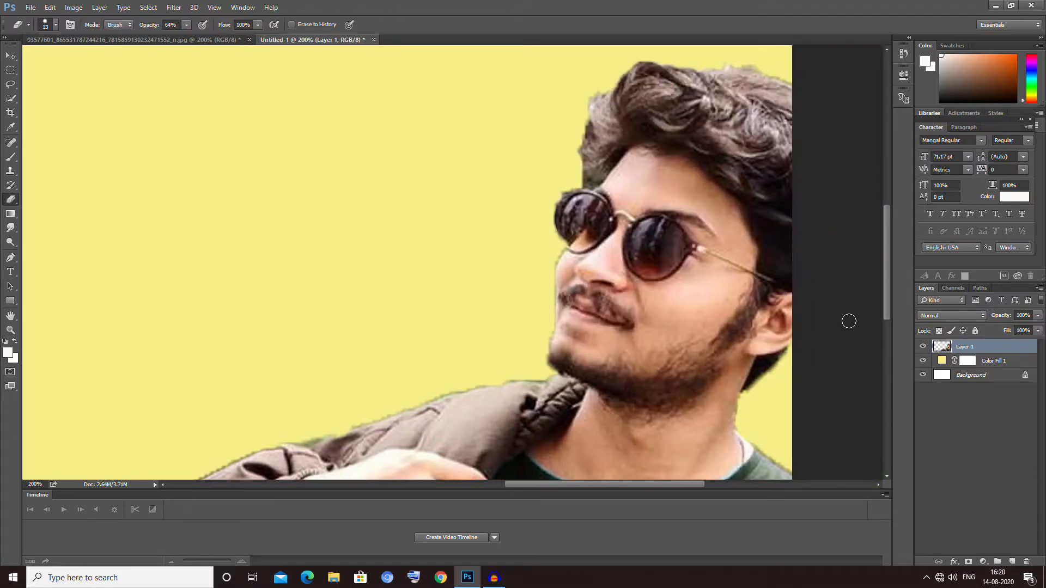
{"action": "left_click_drag", "start_coordinate": [886, 275], "coordinate": [888, 337]}
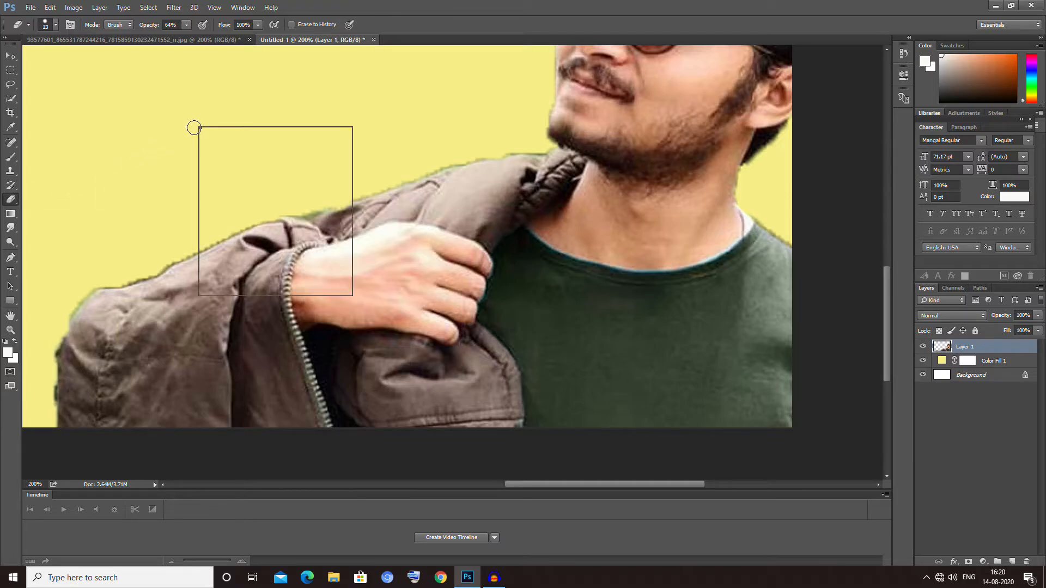
{"action": "right_click", "coordinate": [194, 128]}
{"action": "left_click_drag", "start_coordinate": [256, 153], "coordinate": [265, 153]}
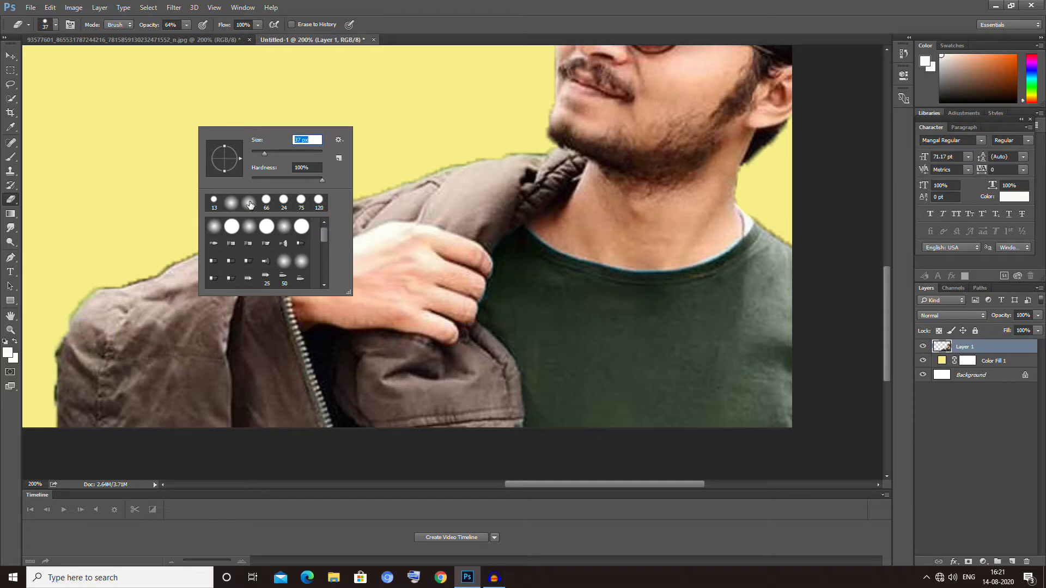
{"action": "double_click", "coordinate": [250, 204]}
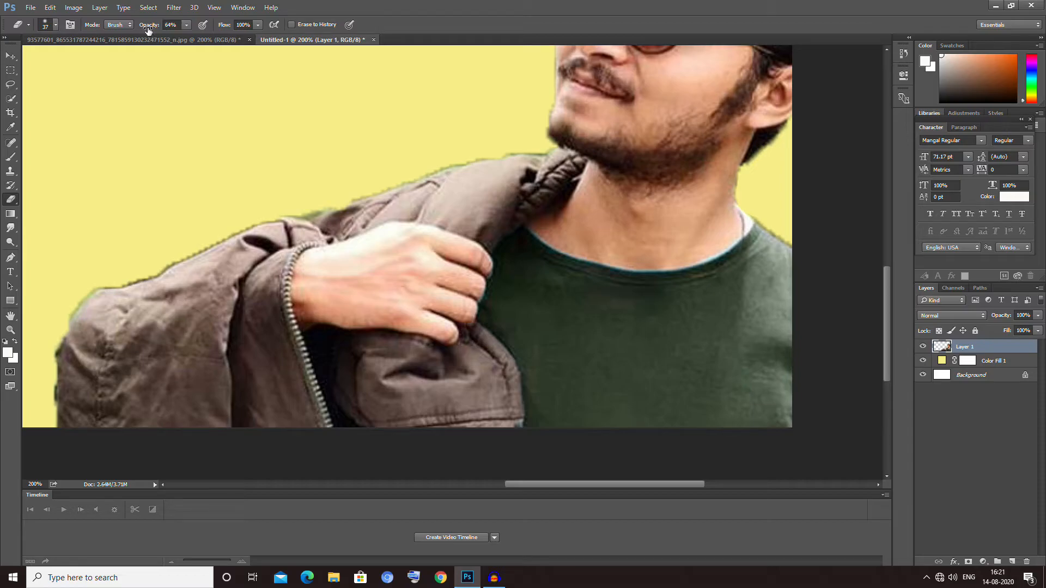
- Set the eraser opacity to 40% and soften the outer edge of the jacket's sleeve
{"action": "left_click", "coordinate": [186, 25]}
{"action": "left_click_drag", "start_coordinate": [170, 36], "coordinate": [174, 36]}
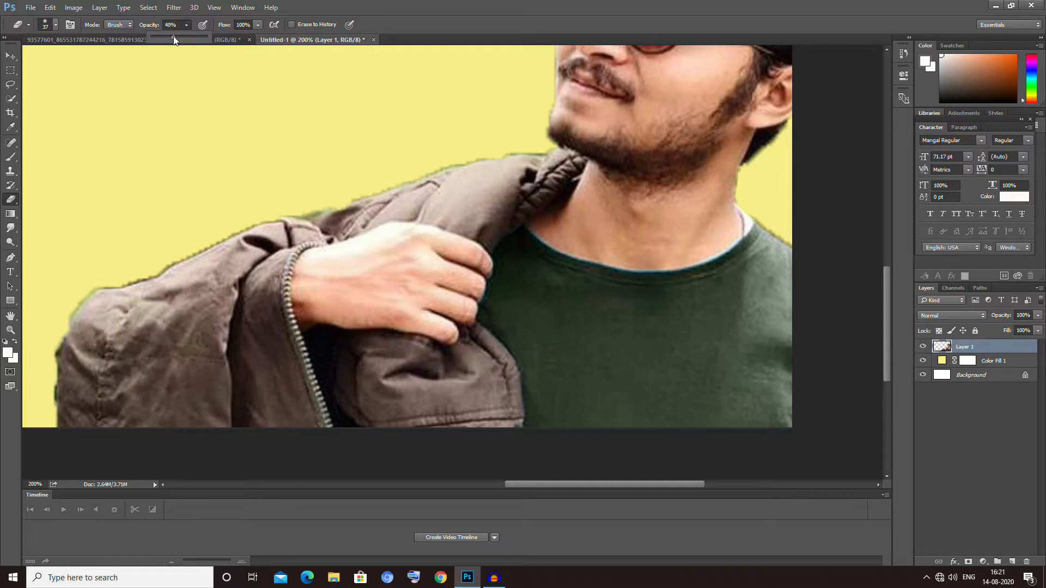
{"action": "left_click", "coordinate": [84, 284]}
{"action": "mouse_move", "coordinate": [84, 283]}
{"action": "left_mouse_down"}
{"action": "mouse_move", "coordinate": [111, 282]}
{"action": "mouse_move", "coordinate": [87, 283]}
{"action": "mouse_move", "coordinate": [65, 302]}
{"action": "mouse_move", "coordinate": [43, 351]}
{"action": "mouse_move", "coordinate": [42, 400]}
{"action": "mouse_move", "coordinate": [30, 392]}
{"action": "left_mouse_up"}
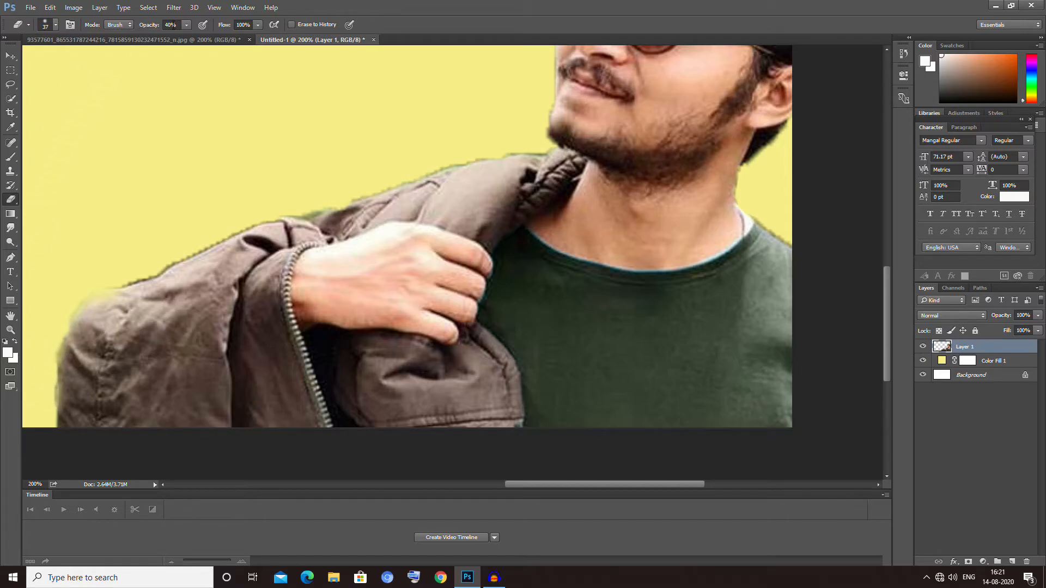
- Raise the eraser opacity to 60% and erase the dark fringe along the jacket's upper edge toward the collar
{"action": "left_click", "coordinate": [185, 25]}
{"action": "mouse_move", "coordinate": [128, 270]}
{"action": "left_mouse_down"}
{"action": "mouse_move", "coordinate": [412, 162]}
{"action": "mouse_move", "coordinate": [523, 181]}
{"action": "left_mouse_up"}
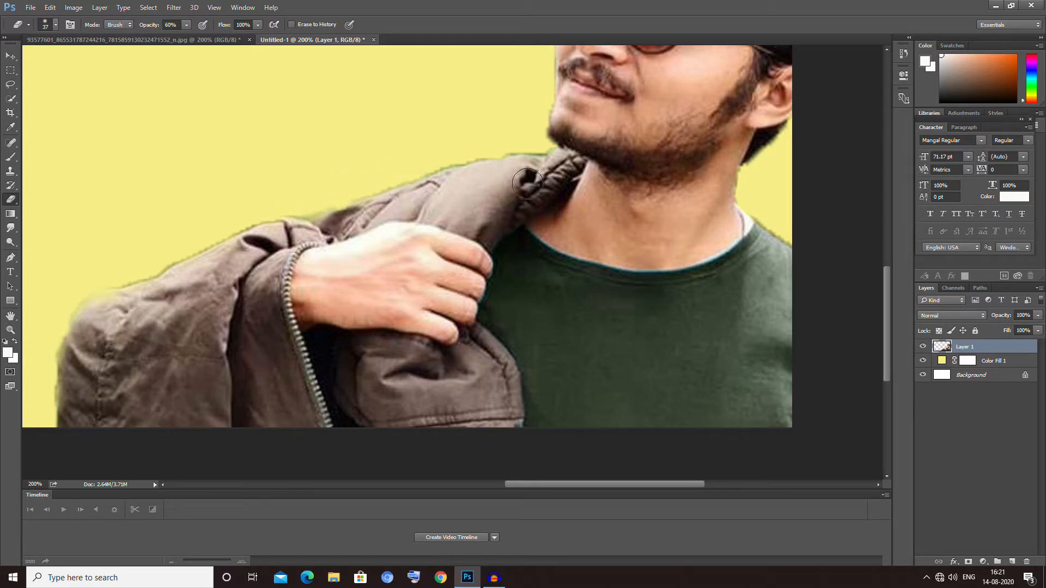
{"action": "scroll", "coordinate": [522, 181], "scroll_direction": "up", "scroll_amount": 5}
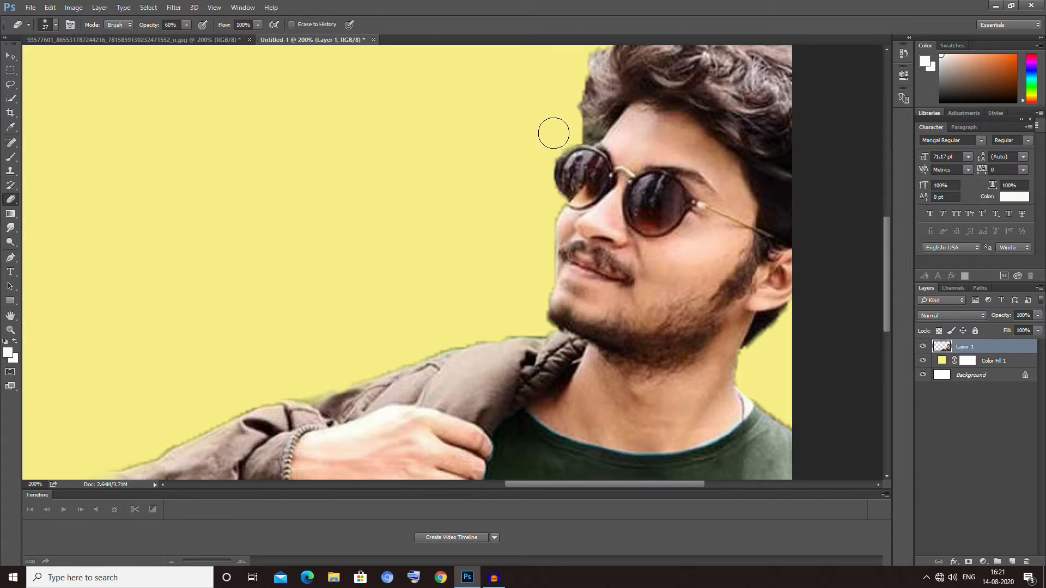
{"action": "scroll", "coordinate": [515, 164], "scroll_direction": "up", "scroll_amount": 2}
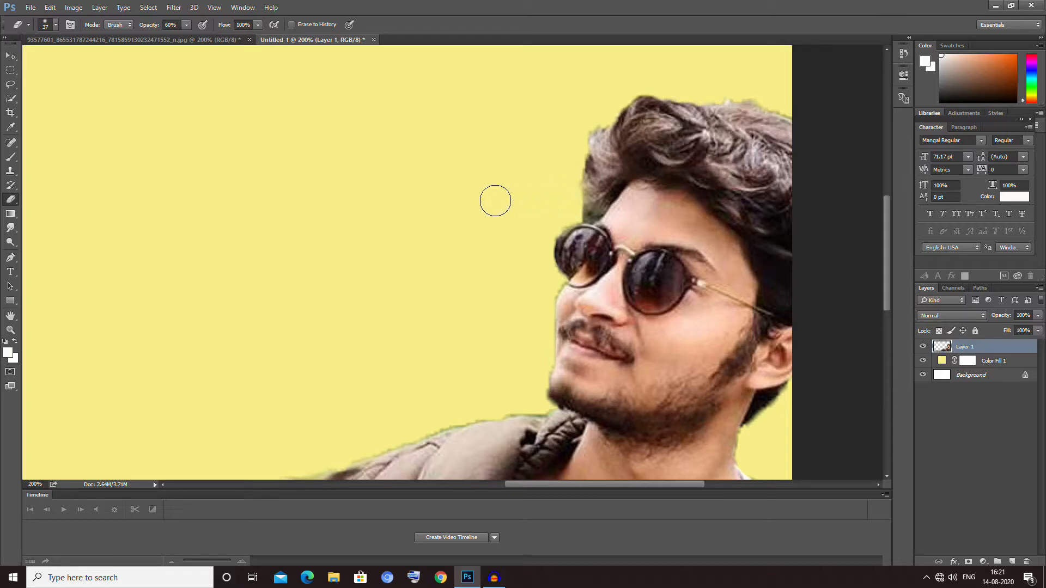
{"action": "scroll", "coordinate": [496, 200], "scroll_direction": "down", "scroll_amount": 1}
{"action": "key", "text": "ctrl+minus"}
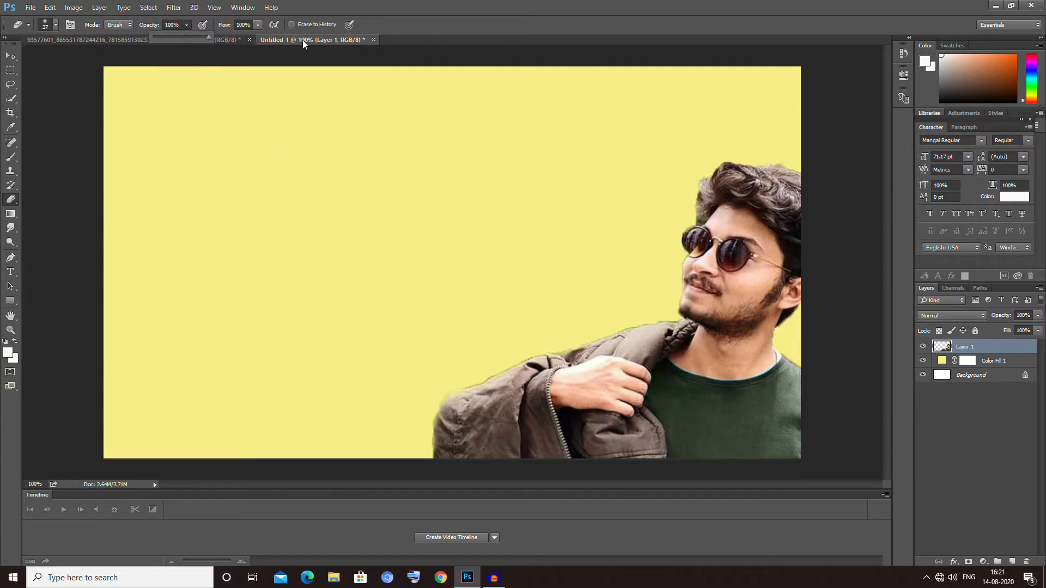
- Try erasing freely across the man's face and jacket at 100% eraser opacity, and undo the stroke
{"action": "mouse_move", "coordinate": [681, 417]}
{"action": "left_mouse_down"}
{"action": "mouse_move", "coordinate": [740, 396]}
{"action": "mouse_move", "coordinate": [696, 306]}
{"action": "mouse_move", "coordinate": [731, 344]}
{"action": "mouse_move", "coordinate": [703, 180]}
{"action": "mouse_move", "coordinate": [390, 420]}
{"action": "mouse_move", "coordinate": [708, 327]}
{"action": "mouse_move", "coordinate": [548, 398]}
{"action": "mouse_move", "coordinate": [605, 376]}
{"action": "left_mouse_up"}
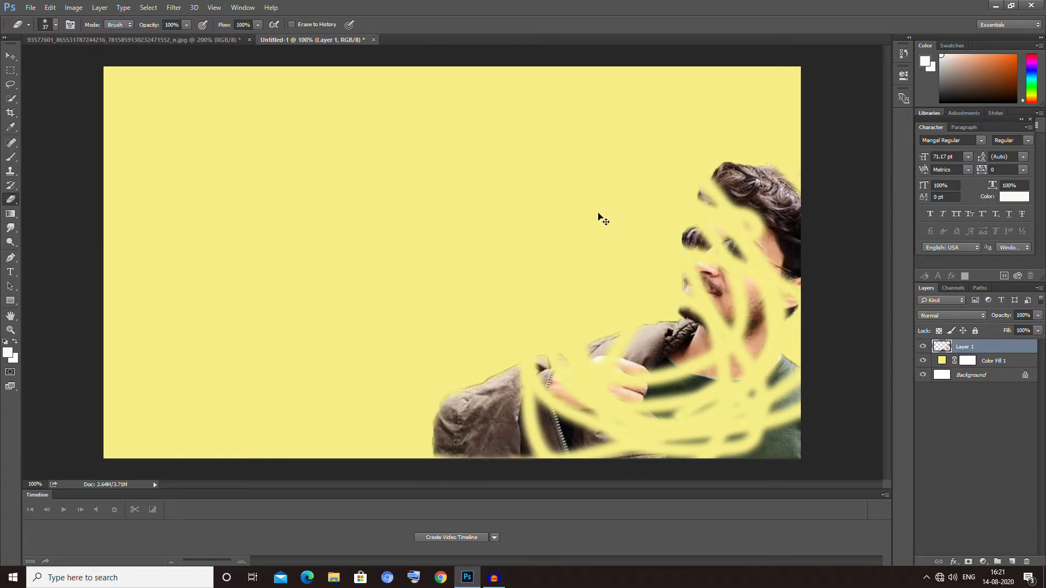
{"action": "key", "text": "ctrl+z"}
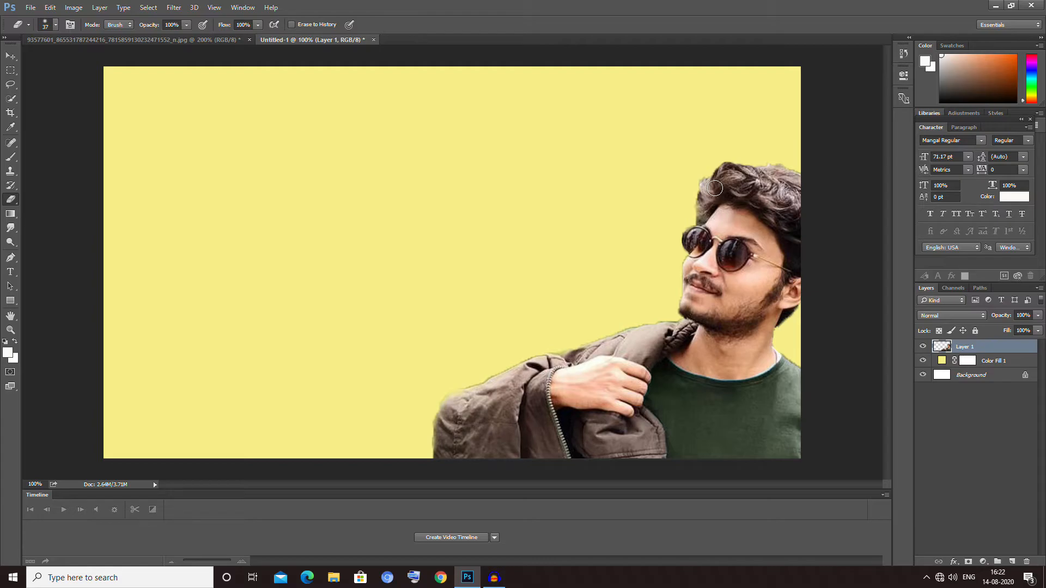
- Switch to the Smudge tool for working on the man's layer
{"action": "left_click", "coordinate": [12, 231]}
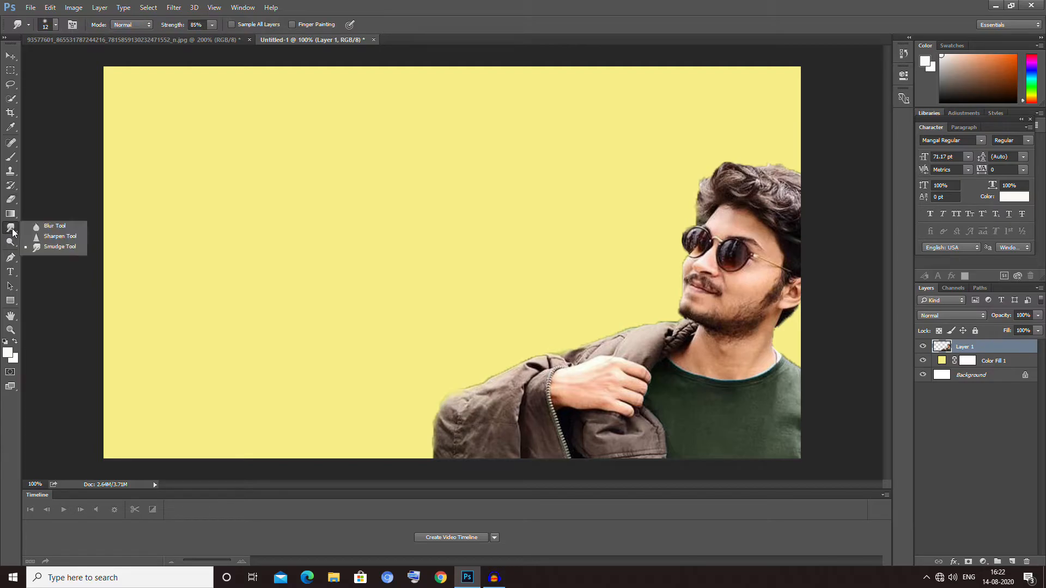
{"action": "left_click", "coordinate": [58, 249]}
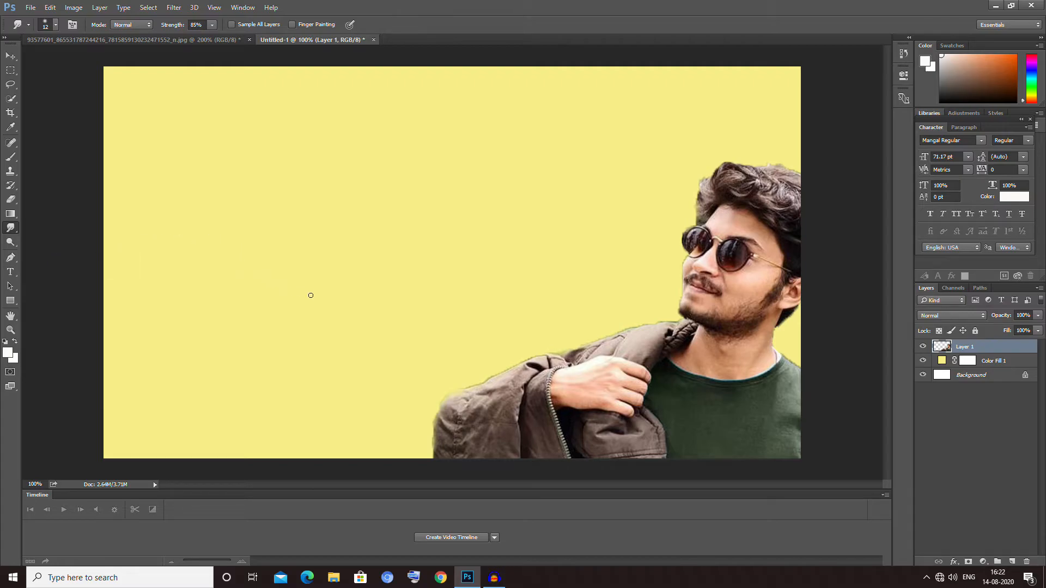
- Try smudging spikes outward from the jacket's shoulder, the face and the hair at 85% strength
{"action": "left_click_drag", "start_coordinate": [609, 347], "coordinate": [594, 275]}
{"action": "left_click_drag", "start_coordinate": [634, 333], "coordinate": [620, 297]}
{"action": "left_click_drag", "start_coordinate": [657, 348], "coordinate": [628, 268]}
{"action": "left_click_drag", "start_coordinate": [625, 347], "coordinate": [603, 302]}
{"action": "left_click_drag", "start_coordinate": [668, 361], "coordinate": [620, 204]}
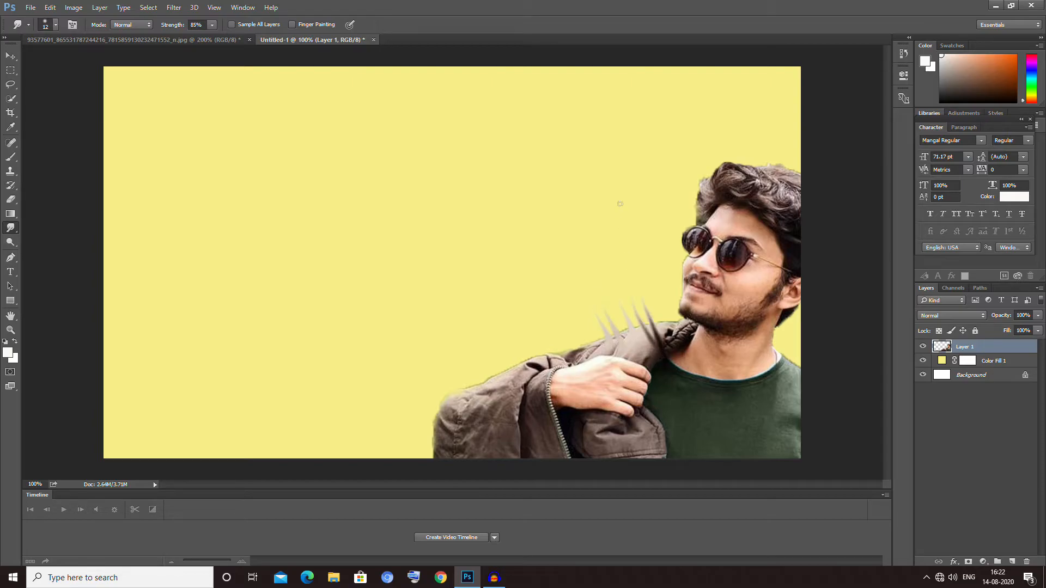
{"action": "mouse_move", "coordinate": [686, 341]}
{"action": "left_mouse_down"}
{"action": "mouse_move", "coordinate": [662, 296]}
{"action": "mouse_move", "coordinate": [674, 262]}
{"action": "mouse_move", "coordinate": [667, 208]}
{"action": "mouse_move", "coordinate": [700, 146]}
{"action": "left_mouse_up"}
{"action": "left_click_drag", "start_coordinate": [742, 211], "coordinate": [730, 133]}
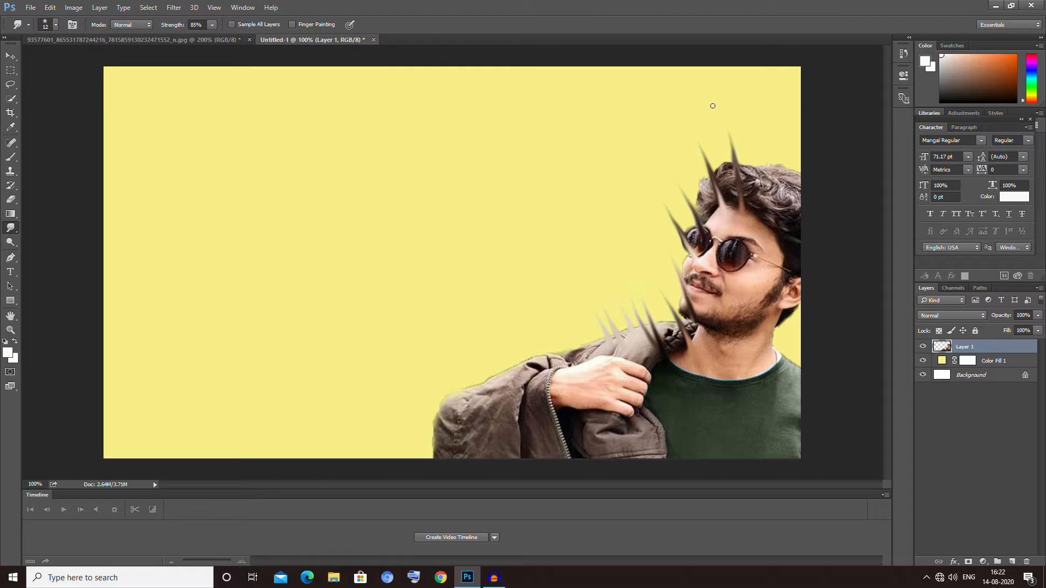
{"action": "mouse_move", "coordinate": [728, 242]}
{"action": "left_mouse_down"}
{"action": "mouse_move", "coordinate": [661, 165]}
{"action": "mouse_move", "coordinate": [681, 223]}
{"action": "mouse_move", "coordinate": [688, 139]}
{"action": "left_mouse_up"}
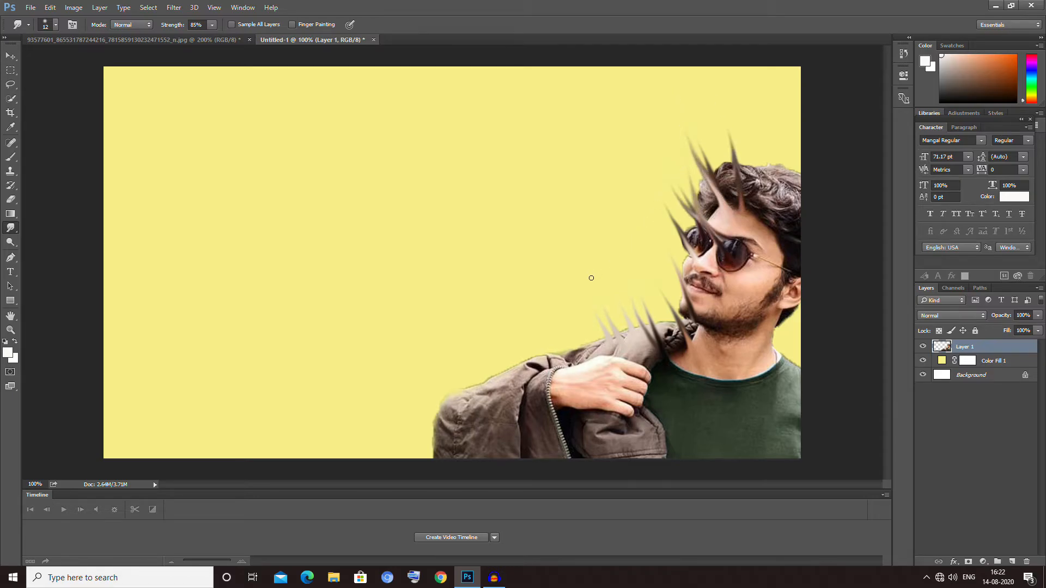
- Undo all the smudge strokes on the man's jacket, face and hair
{"action": "key", "text": "ctrl+alt+z"}
{"action": "key", "text": "ctrl+alt+z"}
{"action": "key", "text": "ctrl+alt+z"}
{"action": "key", "text": "ctrl+alt+z"}
{"action": "key", "text": "ctrl+alt+z"}
{"action": "key", "text": "ctrl+alt+z"}
{"action": "key", "text": "ctrl+alt+z"}
{"action": "key", "text": "ctrl+alt+z"}
{"action": "key", "text": "ctrl+alt+z"}
{"action": "key", "text": "ctrl+alt+z"}
{"action": "key", "text": "ctrl+alt+z"}
{"action": "key", "text": "ctrl+alt+z"}
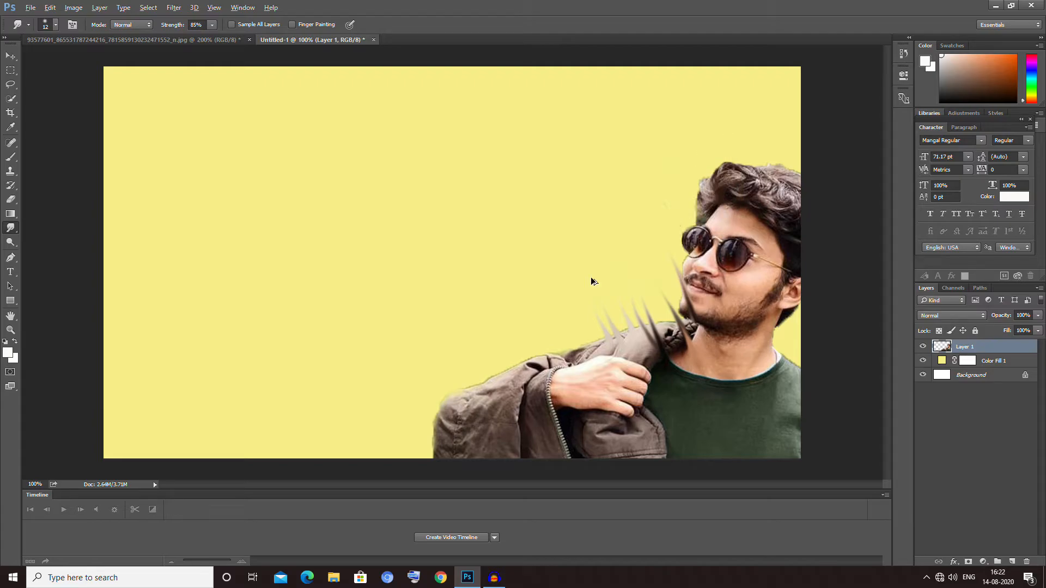
{"action": "key", "text": "ctrl+alt+z"}
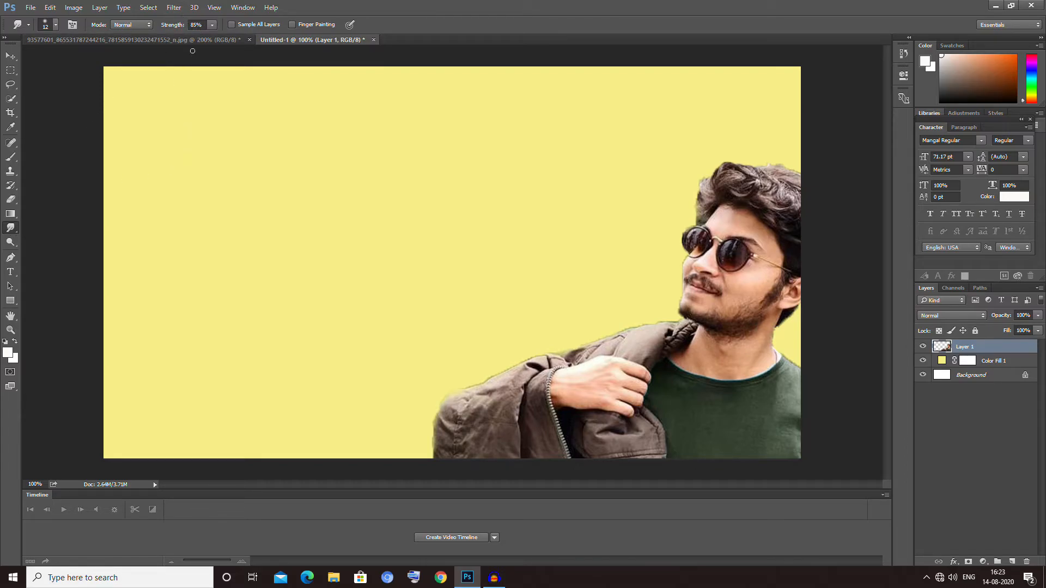
- Set the smudge strength to 65% and pull the hair above the forehead upward into pointed strands with the 12 px brush
{"action": "left_click", "coordinate": [212, 25]}
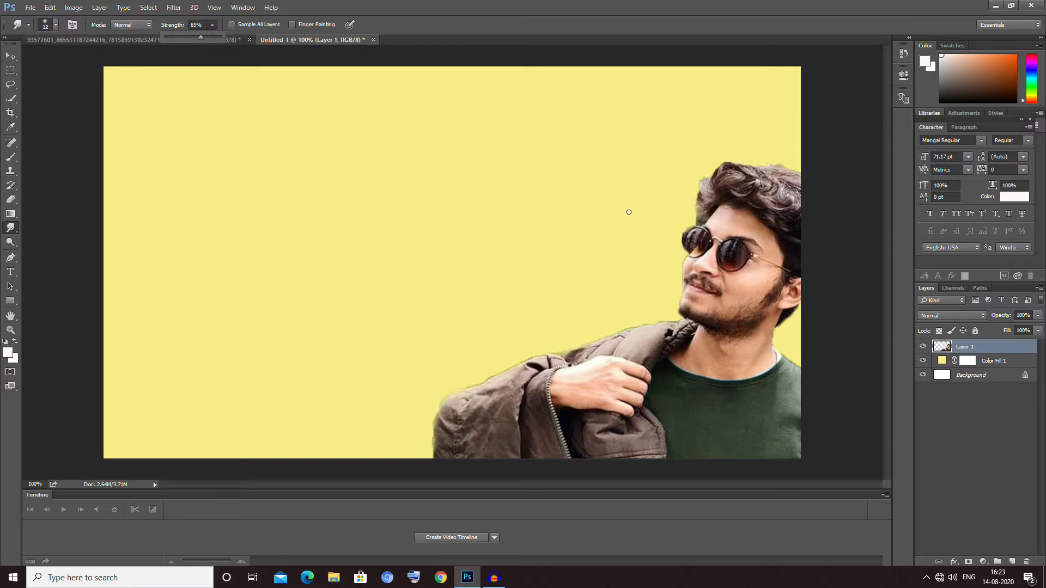
{"action": "scroll", "coordinate": [629, 214], "scroll_direction": "up", "scroll_amount": 2}
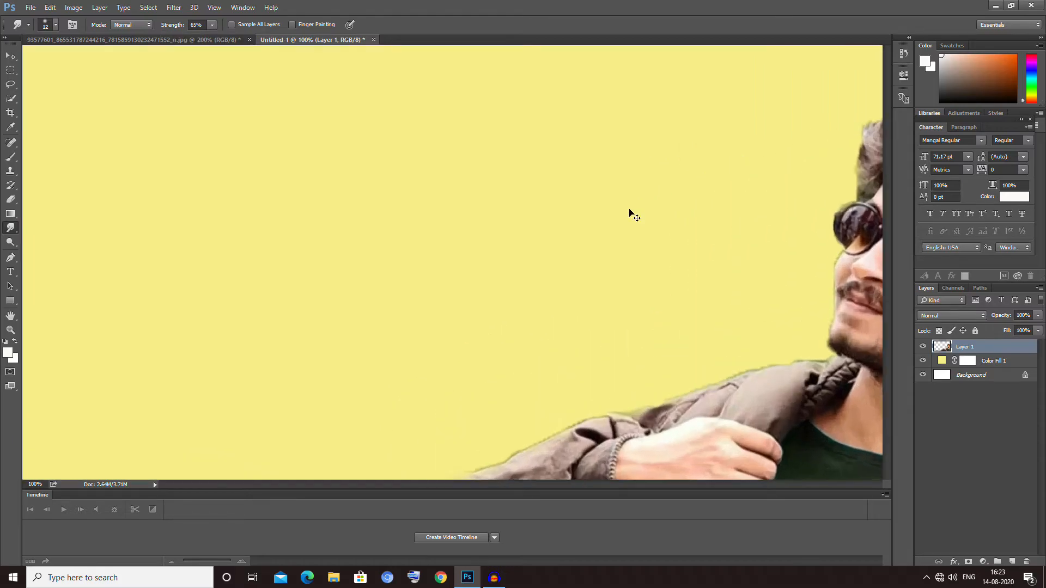
{"action": "left_click_drag", "start_coordinate": [572, 484], "coordinate": [671, 484]}
{"action": "scroll", "coordinate": [589, 129], "scroll_direction": "up", "scroll_amount": 2}
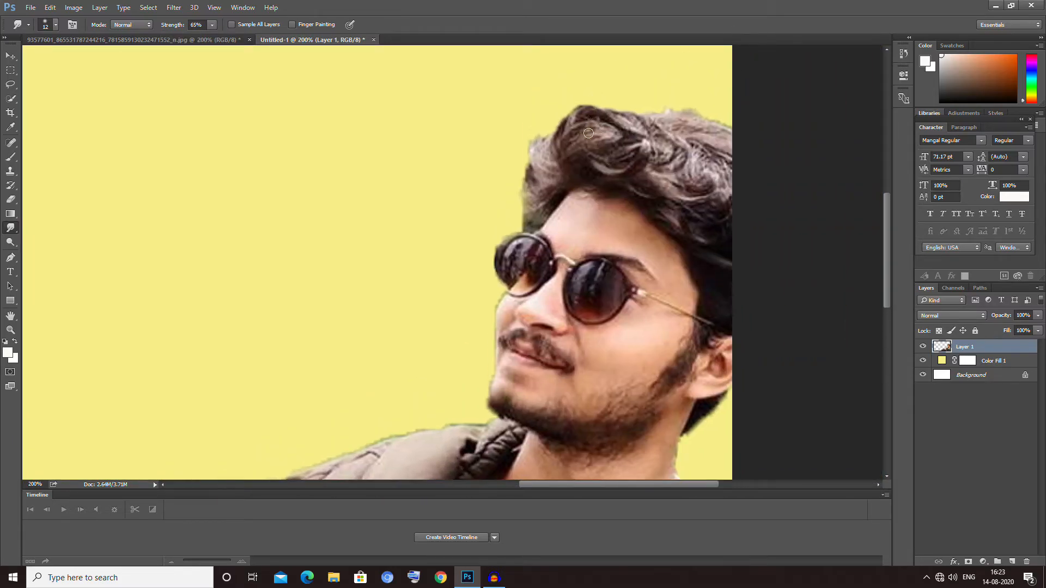
{"action": "left_click_drag", "start_coordinate": [571, 139], "coordinate": [579, 85]}
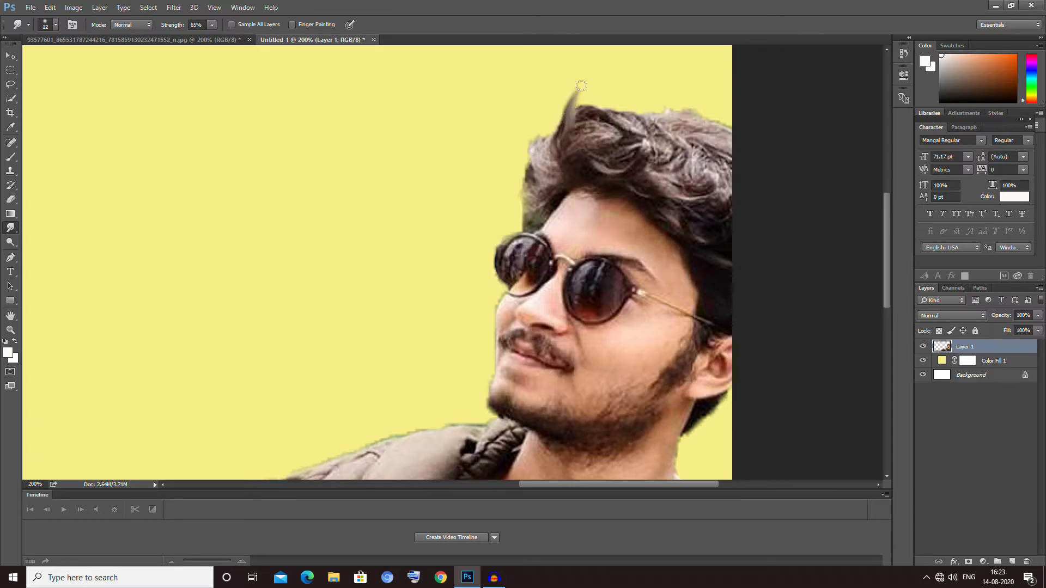
{"action": "left_click_drag", "start_coordinate": [577, 124], "coordinate": [582, 86]}
{"action": "right_click", "coordinate": [471, 108]}
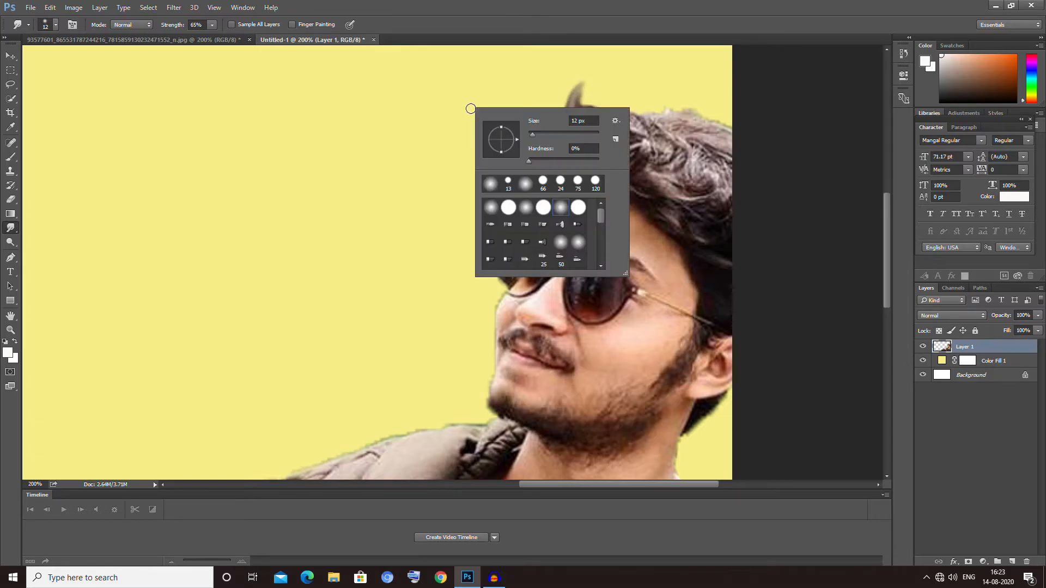
{"action": "left_click", "coordinate": [635, 131]}
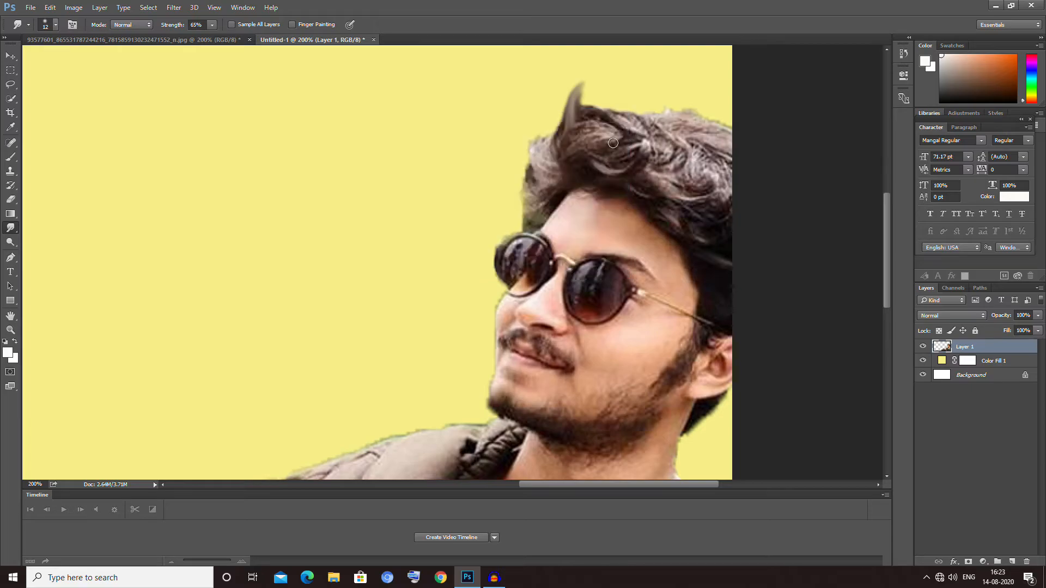
{"action": "left_click_drag", "start_coordinate": [564, 149], "coordinate": [564, 89]}
{"action": "mouse_move", "coordinate": [560, 130]}
{"action": "left_mouse_down"}
{"action": "mouse_move", "coordinate": [564, 92]}
{"action": "mouse_move", "coordinate": [554, 99]}
{"action": "left_mouse_up"}
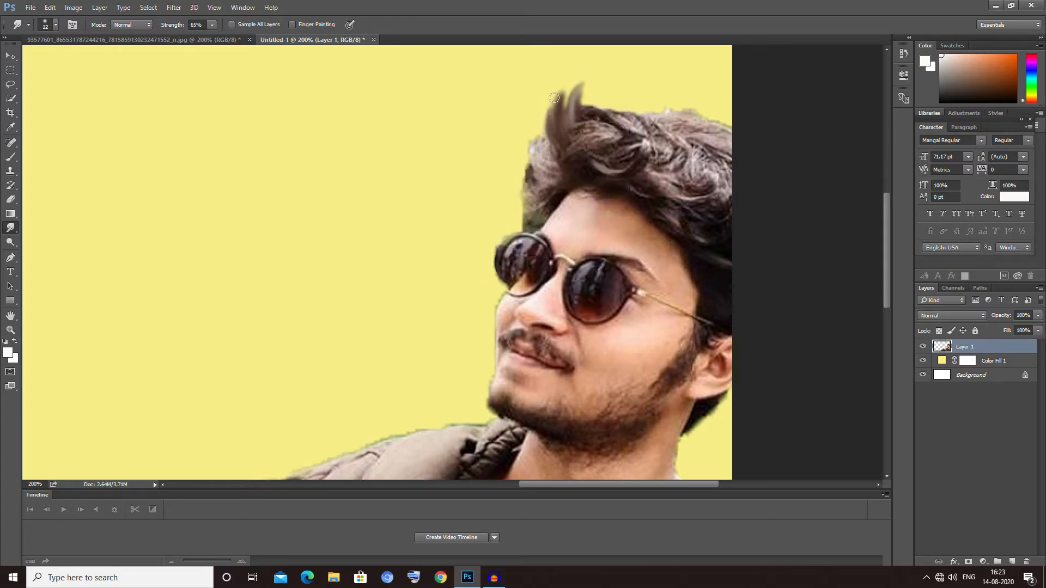
- Smudge the remaining hair upward in short strokes across the top of the head for a fuller, brushed-up style
{"action": "mouse_move", "coordinate": [548, 148]}
{"action": "left_mouse_down"}
{"action": "mouse_move", "coordinate": [544, 103]}
{"action": "mouse_move", "coordinate": [545, 159]}
{"action": "mouse_move", "coordinate": [533, 140]}
{"action": "mouse_move", "coordinate": [539, 123]}
{"action": "mouse_move", "coordinate": [543, 163]}
{"action": "mouse_move", "coordinate": [535, 115]}
{"action": "mouse_move", "coordinate": [550, 152]}
{"action": "mouse_move", "coordinate": [546, 135]}
{"action": "mouse_move", "coordinate": [551, 145]}
{"action": "mouse_move", "coordinate": [576, 139]}
{"action": "mouse_move", "coordinate": [584, 96]}
{"action": "mouse_move", "coordinate": [591, 126]}
{"action": "mouse_move", "coordinate": [588, 92]}
{"action": "mouse_move", "coordinate": [593, 126]}
{"action": "mouse_move", "coordinate": [600, 90]}
{"action": "mouse_move", "coordinate": [611, 124]}
{"action": "mouse_move", "coordinate": [608, 99]}
{"action": "left_mouse_up"}
{"action": "left_click_drag", "start_coordinate": [617, 137], "coordinate": [605, 91]}
{"action": "mouse_move", "coordinate": [624, 139]}
{"action": "left_mouse_down"}
{"action": "mouse_move", "coordinate": [609, 103]}
{"action": "mouse_move", "coordinate": [632, 105]}
{"action": "left_mouse_up"}
{"action": "mouse_move", "coordinate": [657, 152]}
{"action": "left_mouse_down"}
{"action": "mouse_move", "coordinate": [647, 106]}
{"action": "mouse_move", "coordinate": [639, 112]}
{"action": "left_mouse_up"}
{"action": "left_click_drag", "start_coordinate": [618, 158], "coordinate": [584, 109]}
{"action": "left_click_drag", "start_coordinate": [588, 152], "coordinate": [577, 132]}
{"action": "mouse_move", "coordinate": [655, 157]}
{"action": "left_mouse_down"}
{"action": "mouse_move", "coordinate": [648, 131]}
{"action": "mouse_move", "coordinate": [664, 156]}
{"action": "mouse_move", "coordinate": [655, 110]}
{"action": "mouse_move", "coordinate": [681, 152]}
{"action": "mouse_move", "coordinate": [664, 110]}
{"action": "mouse_move", "coordinate": [680, 155]}
{"action": "mouse_move", "coordinate": [664, 127]}
{"action": "mouse_move", "coordinate": [656, 144]}
{"action": "mouse_move", "coordinate": [648, 104]}
{"action": "mouse_move", "coordinate": [657, 161]}
{"action": "mouse_move", "coordinate": [643, 122]}
{"action": "left_mouse_up"}
{"action": "mouse_move", "coordinate": [660, 158]}
{"action": "left_mouse_down"}
{"action": "mouse_move", "coordinate": [647, 128]}
{"action": "mouse_move", "coordinate": [662, 182]}
{"action": "mouse_move", "coordinate": [637, 128]}
{"action": "mouse_move", "coordinate": [657, 164]}
{"action": "mouse_move", "coordinate": [631, 142]}
{"action": "mouse_move", "coordinate": [654, 157]}
{"action": "mouse_move", "coordinate": [642, 113]}
{"action": "mouse_move", "coordinate": [675, 162]}
{"action": "mouse_move", "coordinate": [661, 110]}
{"action": "mouse_move", "coordinate": [677, 165]}
{"action": "mouse_move", "coordinate": [666, 110]}
{"action": "left_mouse_up"}
{"action": "left_click_drag", "start_coordinate": [685, 158], "coordinate": [672, 122]}
{"action": "left_click_drag", "start_coordinate": [566, 157], "coordinate": [555, 137]}
{"action": "left_click_drag", "start_coordinate": [615, 147], "coordinate": [604, 116]}
{"action": "mouse_move", "coordinate": [659, 163]}
{"action": "left_mouse_down"}
{"action": "mouse_move", "coordinate": [651, 138]}
{"action": "mouse_move", "coordinate": [670, 136]}
{"action": "left_mouse_up"}
{"action": "left_click_drag", "start_coordinate": [687, 178], "coordinate": [681, 126]}
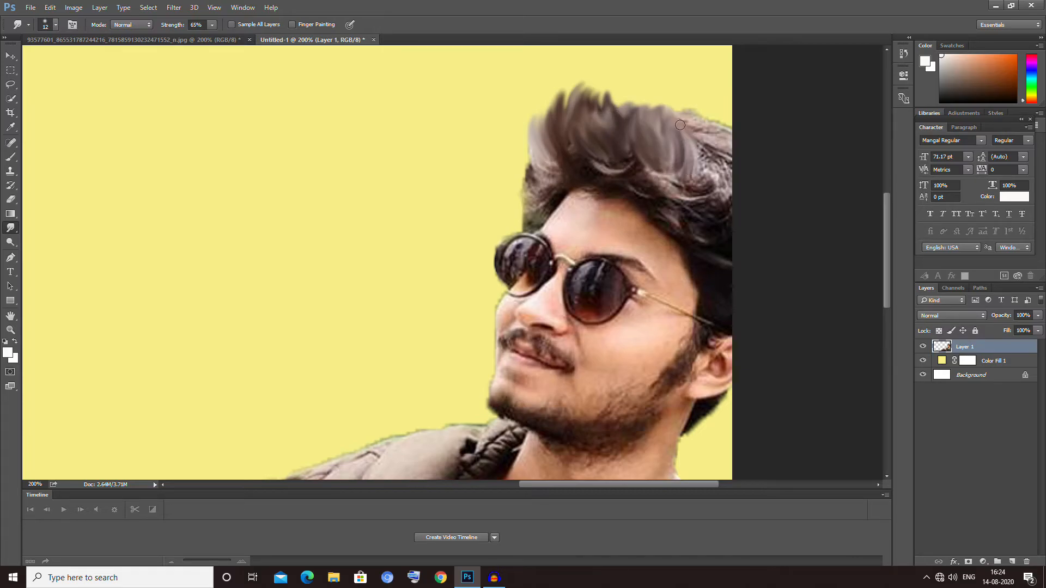
{"action": "left_click_drag", "start_coordinate": [681, 167], "coordinate": [675, 137]}
{"action": "key", "text": "ctrl+1"}
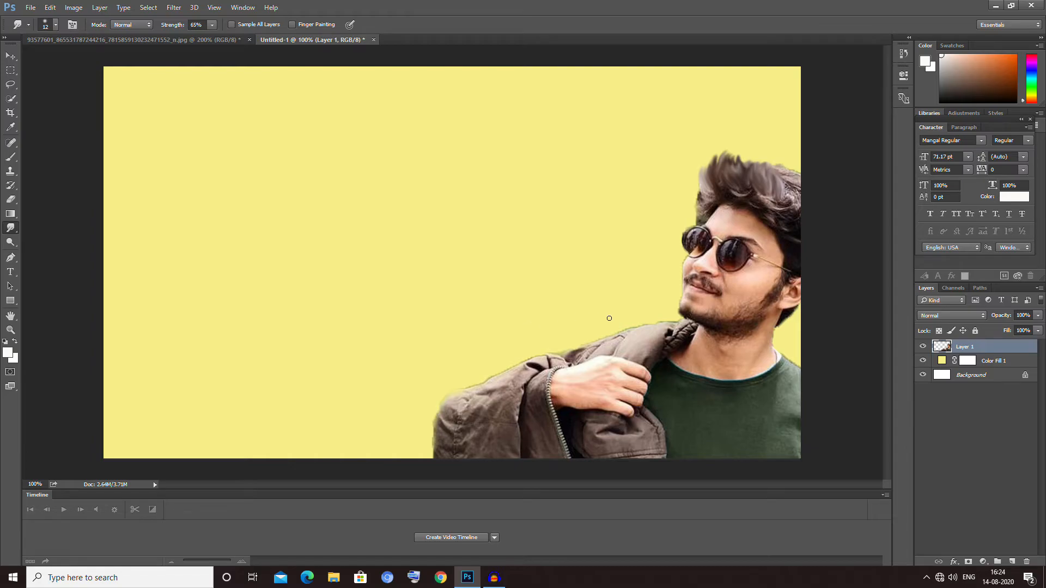
- Set up the Brush tool with a soft round 29 px tip at 0% hardness for painting on the man's face
{"action": "key", "text": "ctrl+plus"}
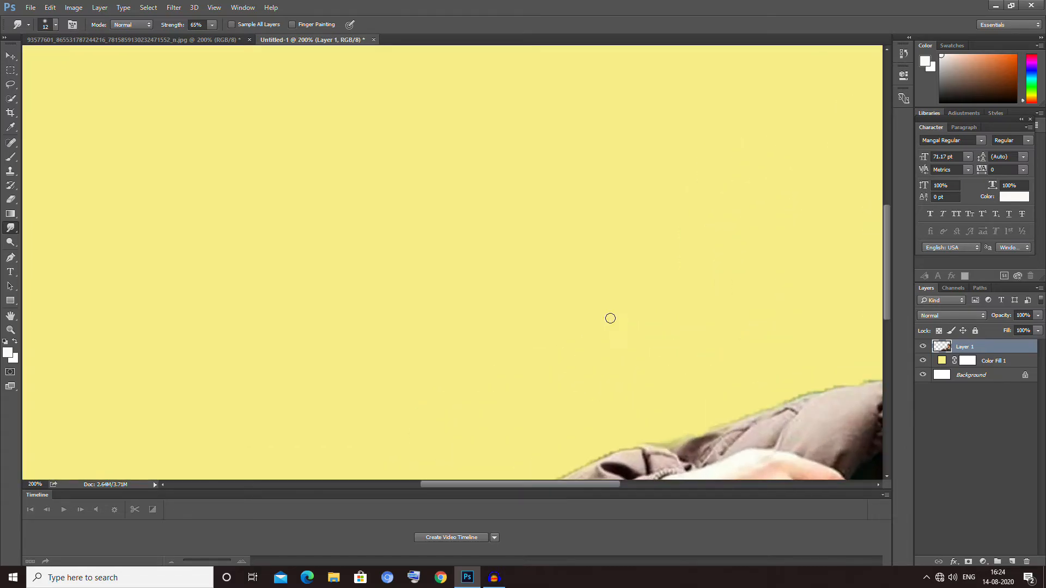
{"action": "left_click_drag", "start_coordinate": [547, 487], "coordinate": [642, 485]}
{"action": "mouse_move", "coordinate": [888, 283]}
{"action": "left_mouse_down"}
{"action": "mouse_move", "coordinate": [888, 303]}
{"action": "mouse_move", "coordinate": [889, 286]}
{"action": "left_mouse_up"}
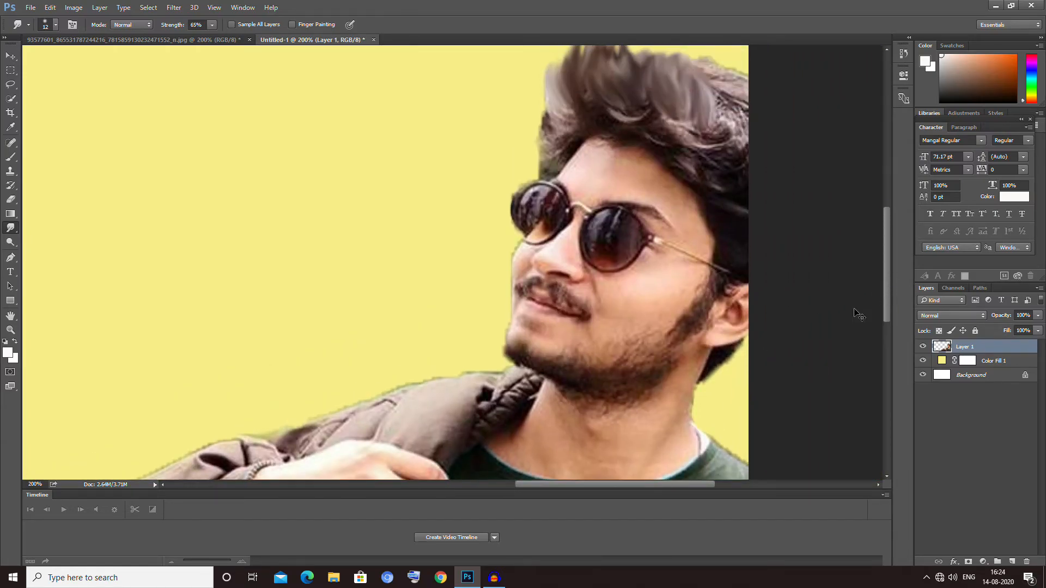
{"action": "key", "text": "ctrl+plus"}
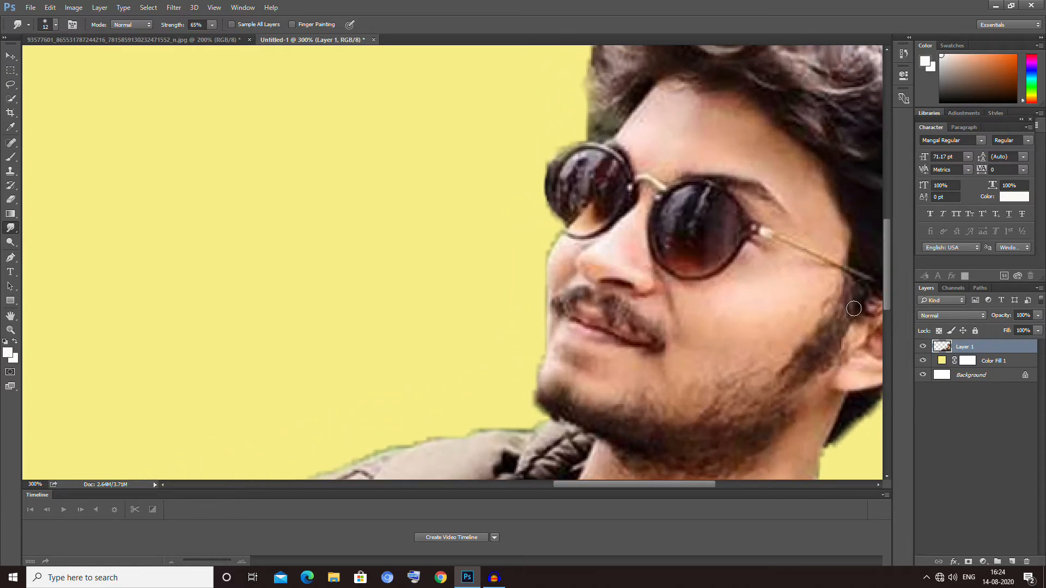
{"action": "left_click_drag", "start_coordinate": [603, 485], "coordinate": [621, 484]}
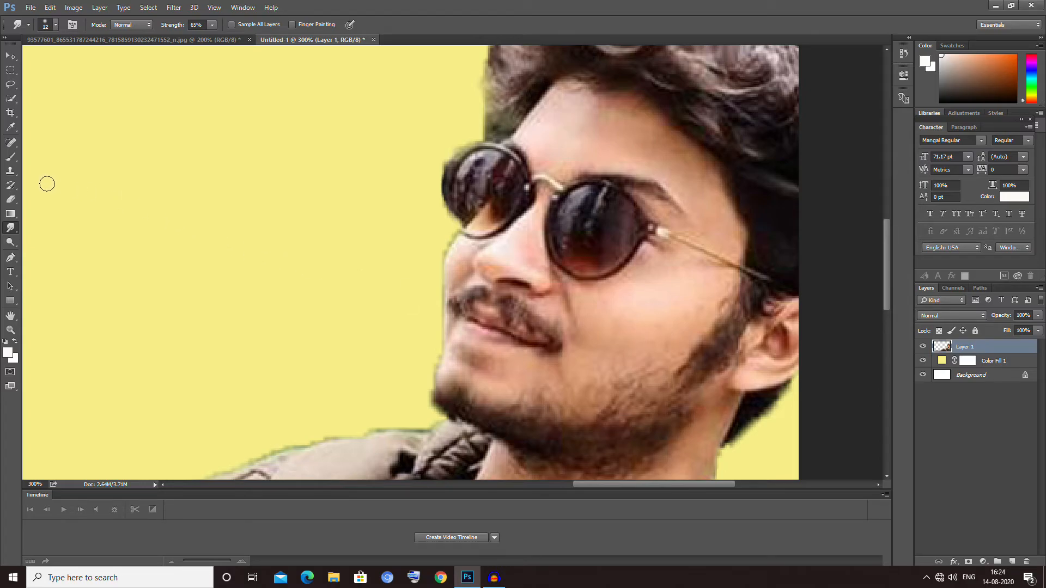
{"action": "left_click", "coordinate": [10, 158]}
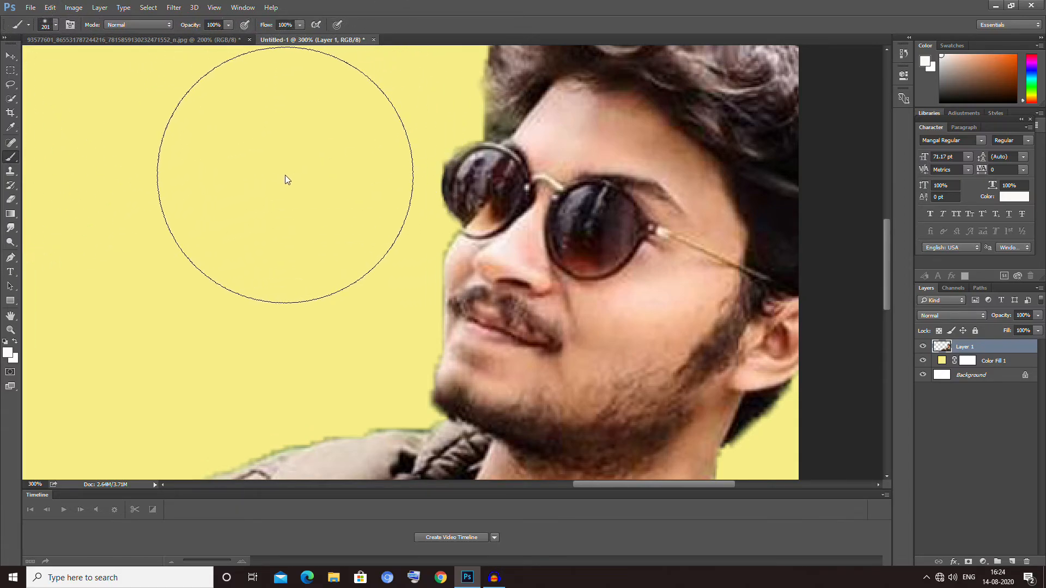
{"action": "right_click", "coordinate": [272, 213]}
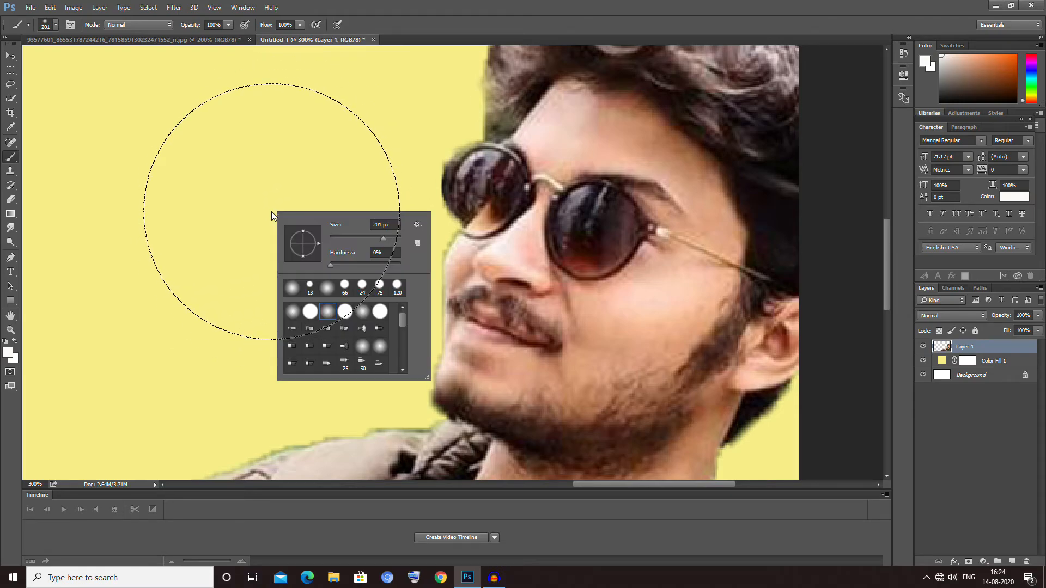
{"action": "left_click_drag", "start_coordinate": [336, 236], "coordinate": [338, 236]}
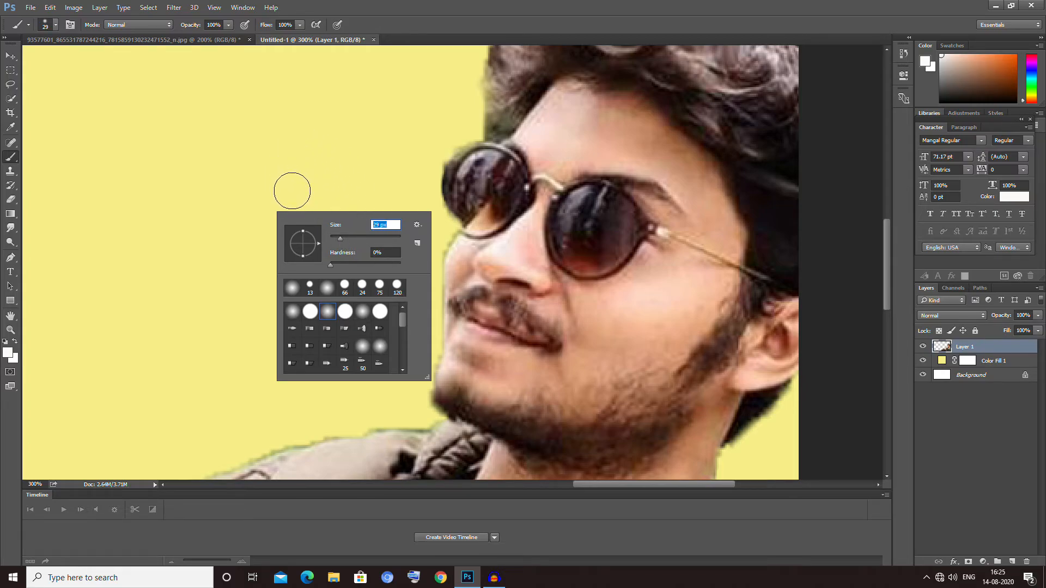
{"action": "double_click", "coordinate": [327, 289]}
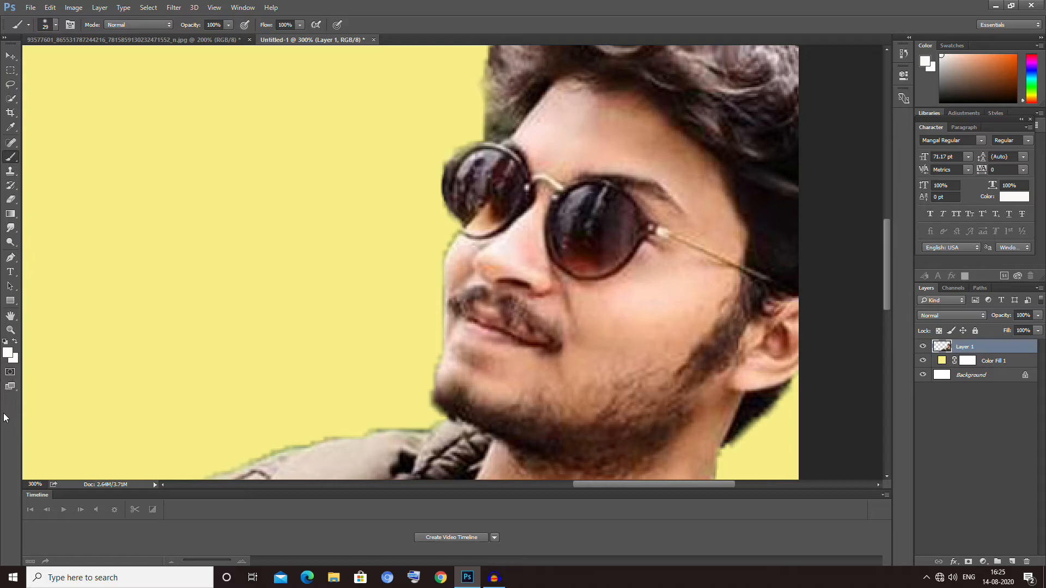
- Sample the cheek's skin tone (fbcaae) as the foreground color and return to the Brush tool
{"action": "left_click", "coordinate": [9, 357]}
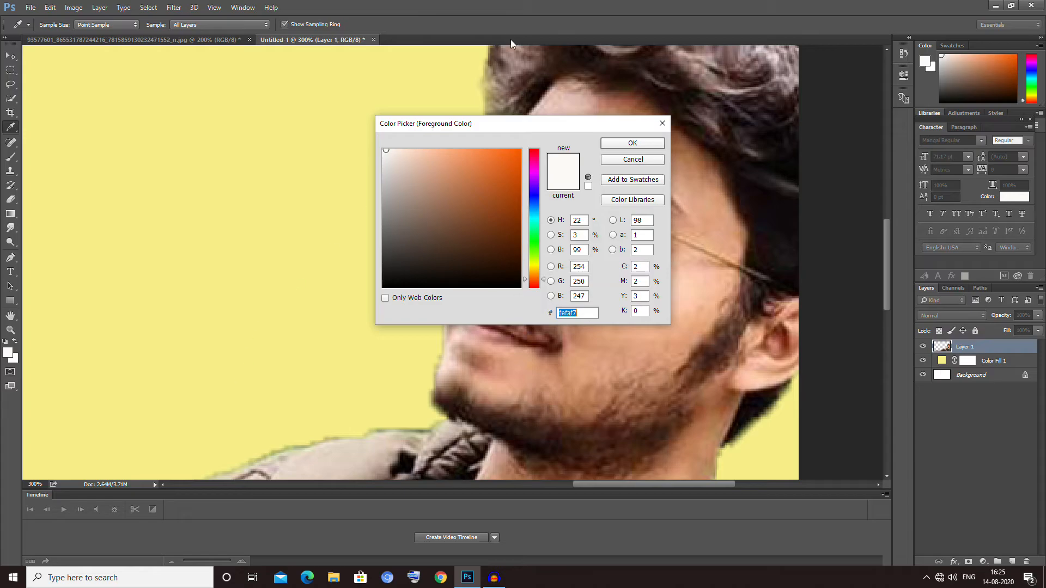
{"action": "left_click_drag", "start_coordinate": [542, 129], "coordinate": [368, 128]}
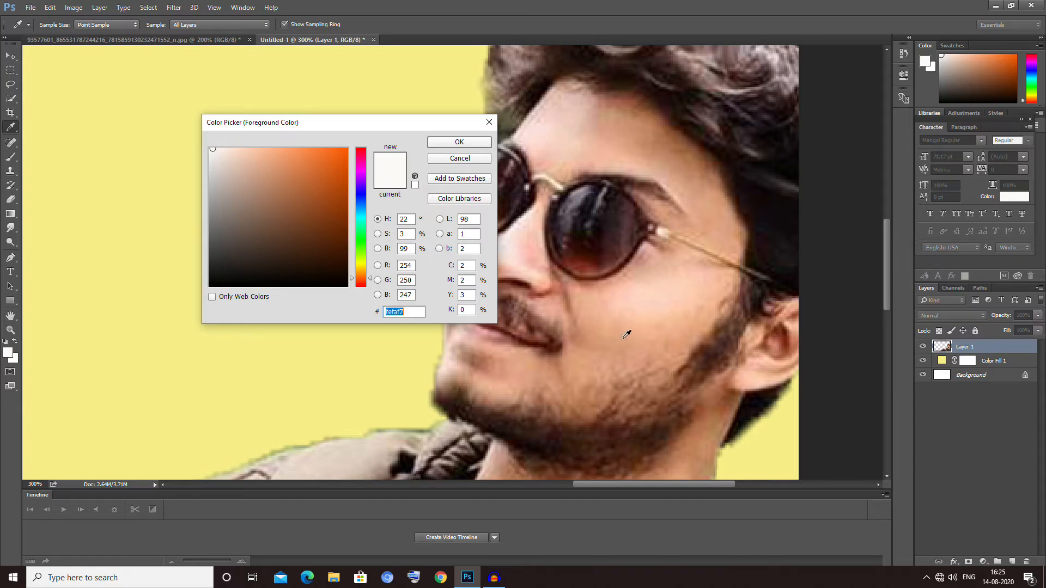
{"action": "left_click", "coordinate": [639, 313]}
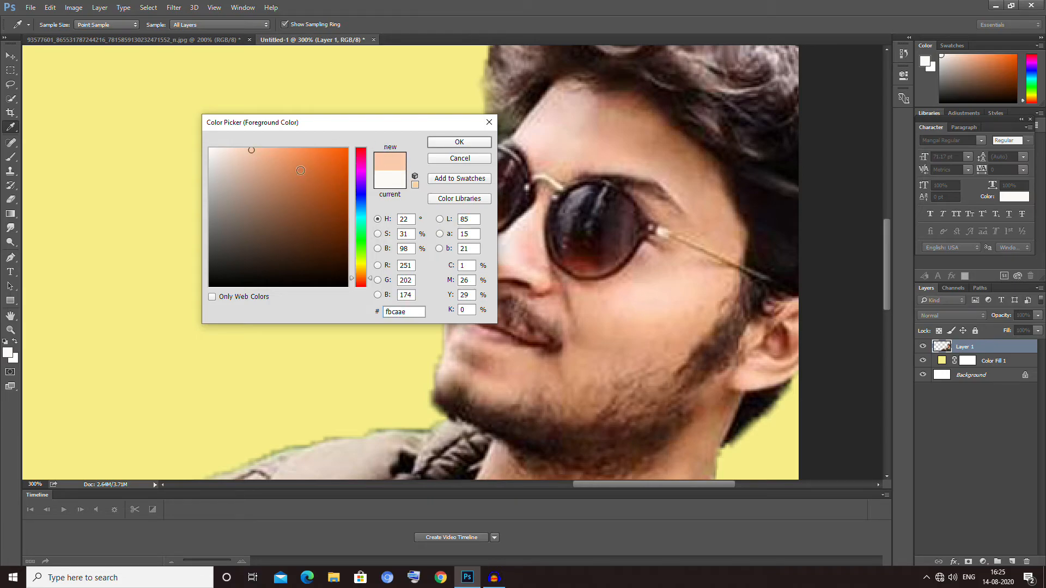
{"action": "left_click", "coordinate": [459, 142]}
{"action": "key", "text": "b"}
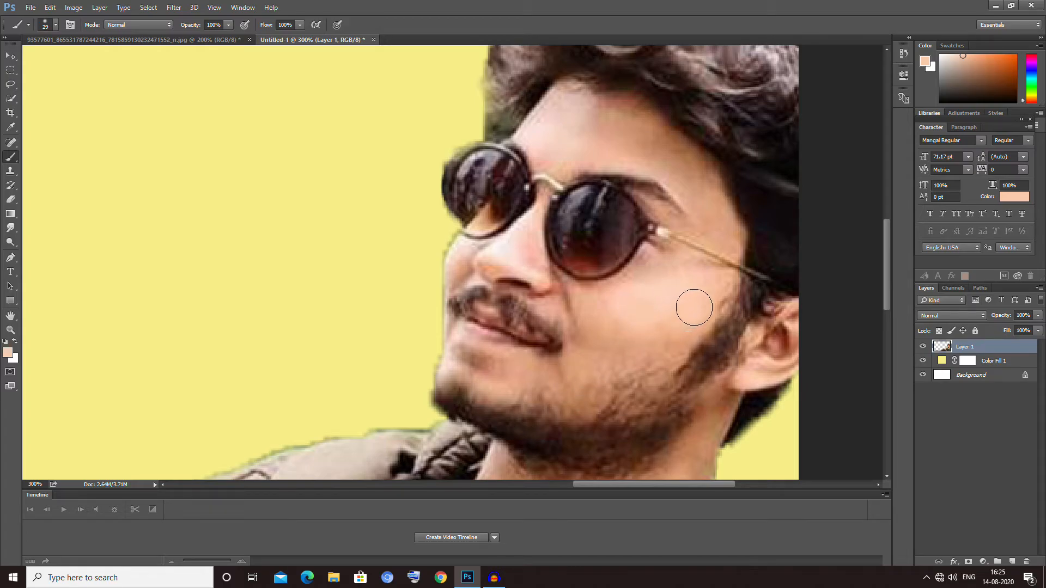
- Try painting the sampled skin tone over the man's cheek and beard, and undo all the brush strokes
{"action": "mouse_move", "coordinate": [653, 380]}
{"action": "left_mouse_down"}
{"action": "mouse_move", "coordinate": [659, 346]}
{"action": "mouse_move", "coordinate": [674, 344]}
{"action": "mouse_move", "coordinate": [627, 404]}
{"action": "mouse_move", "coordinate": [641, 367]}
{"action": "mouse_move", "coordinate": [619, 410]}
{"action": "mouse_move", "coordinate": [655, 414]}
{"action": "mouse_move", "coordinate": [654, 394]}
{"action": "mouse_move", "coordinate": [667, 412]}
{"action": "mouse_move", "coordinate": [674, 406]}
{"action": "mouse_move", "coordinate": [682, 373]}
{"action": "mouse_move", "coordinate": [663, 300]}
{"action": "mouse_move", "coordinate": [654, 370]}
{"action": "mouse_move", "coordinate": [638, 308]}
{"action": "mouse_move", "coordinate": [627, 364]}
{"action": "mouse_move", "coordinate": [617, 341]}
{"action": "mouse_move", "coordinate": [616, 387]}
{"action": "mouse_move", "coordinate": [602, 375]}
{"action": "mouse_move", "coordinate": [591, 328]}
{"action": "mouse_move", "coordinate": [598, 371]}
{"action": "mouse_move", "coordinate": [590, 323]}
{"action": "mouse_move", "coordinate": [602, 349]}
{"action": "mouse_move", "coordinate": [600, 410]}
{"action": "mouse_move", "coordinate": [602, 392]}
{"action": "mouse_move", "coordinate": [648, 406]}
{"action": "mouse_move", "coordinate": [644, 443]}
{"action": "mouse_move", "coordinate": [680, 399]}
{"action": "mouse_move", "coordinate": [680, 430]}
{"action": "mouse_move", "coordinate": [672, 358]}
{"action": "mouse_move", "coordinate": [696, 313]}
{"action": "mouse_move", "coordinate": [668, 385]}
{"action": "mouse_move", "coordinate": [705, 287]}
{"action": "left_mouse_up"}
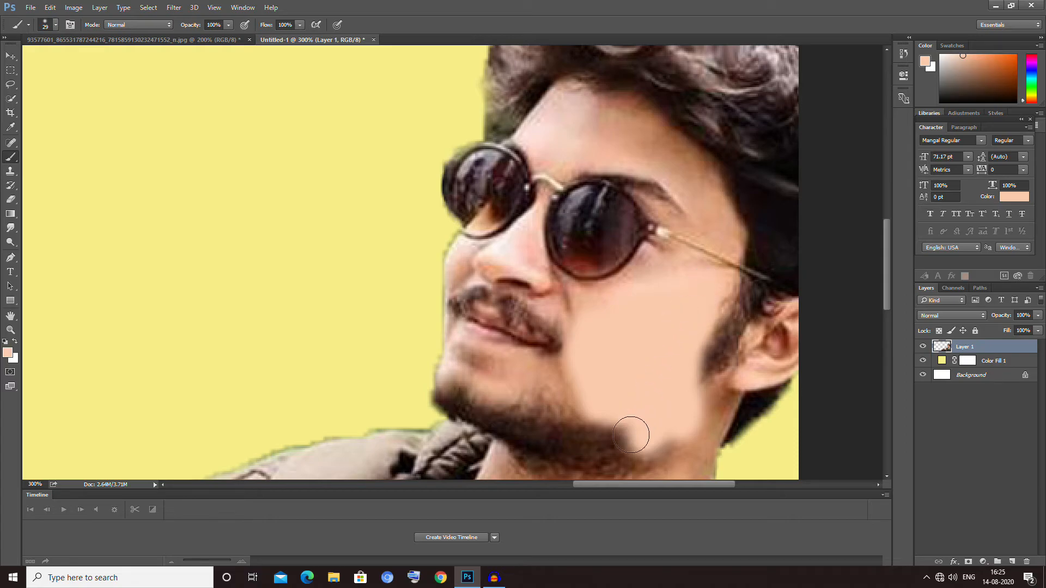
{"action": "key", "text": "ctrl+z"}
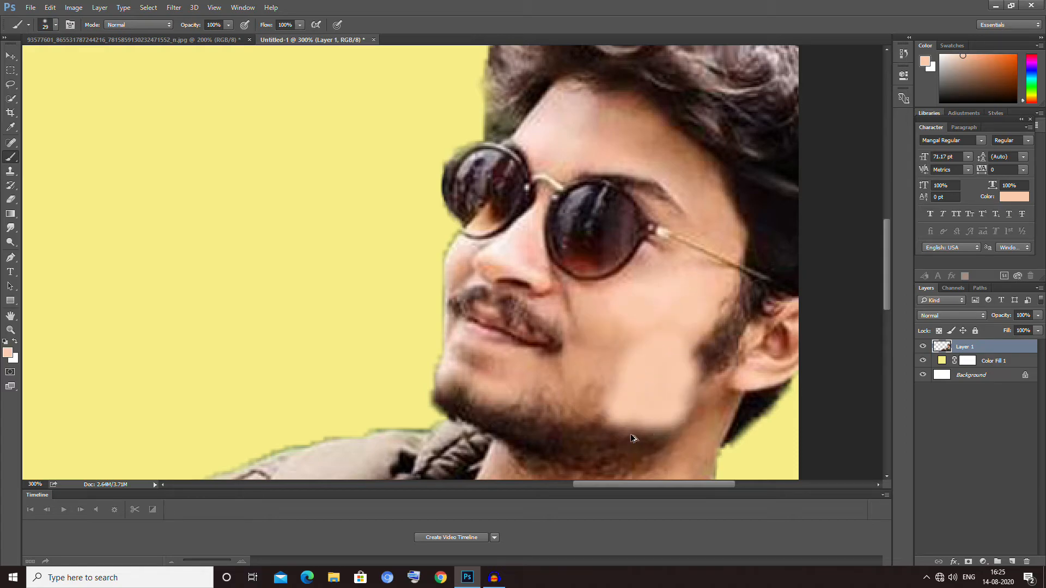
{"action": "key", "text": "ctrl+alt+z"}
{"action": "key", "text": "ctrl+alt+z"}
{"action": "key", "text": "ctrl+alt+z"}
{"action": "key", "text": "ctrl+alt+z"}
{"action": "key", "text": "ctrl+alt+z"}
{"action": "key", "text": "ctrl+alt+z"}
{"action": "key", "text": "ctrl+alt+z"}
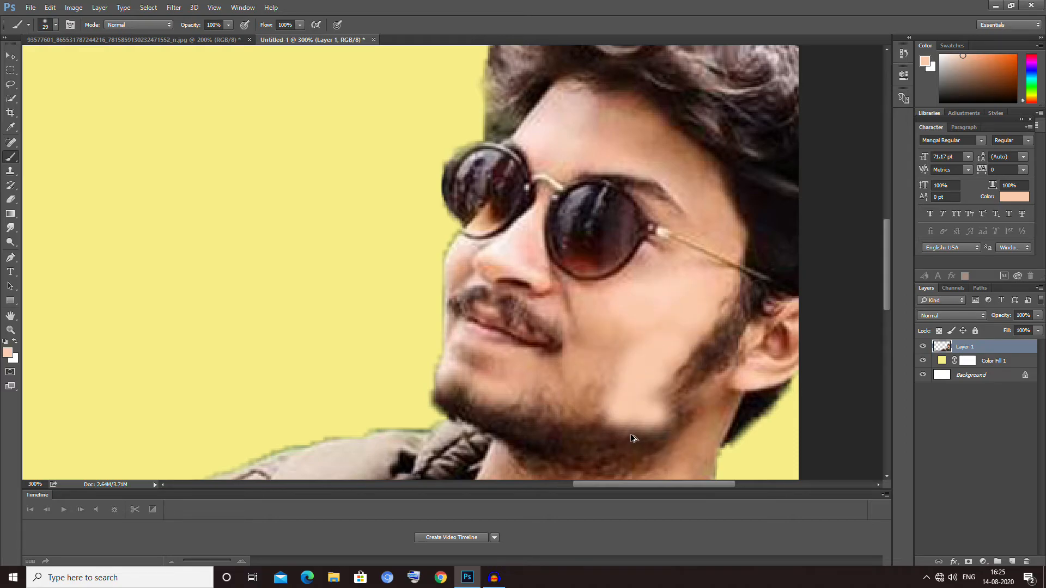
{"action": "key", "text": "ctrl+alt+z"}
{"action": "key", "text": "ctrl+alt+z"}
{"action": "key", "text": "ctrl+alt+z"}
{"action": "key", "text": "ctrl+alt+z"}
{"action": "key", "text": "ctrl+alt+z"}
{"action": "key", "text": "ctrl+alt+z"}
{"action": "key", "text": "ctrl+alt+z"}
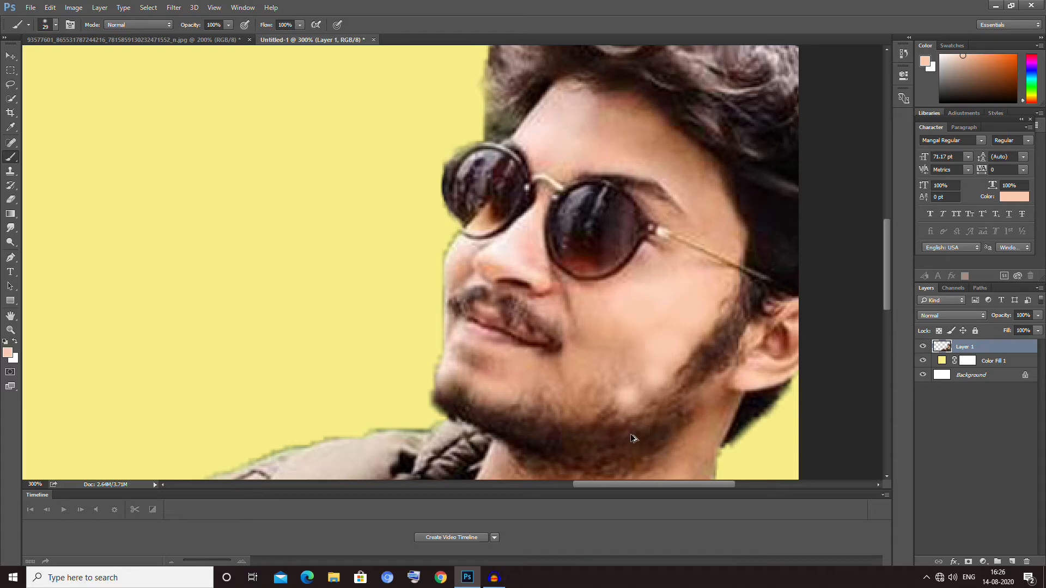
{"action": "key", "text": "ctrl+alt+z"}
{"action": "key", "text": "ctrl+alt+z"}
{"action": "key", "text": "ctrl+alt+z"}
{"action": "key", "text": "ctrl+alt+z"}
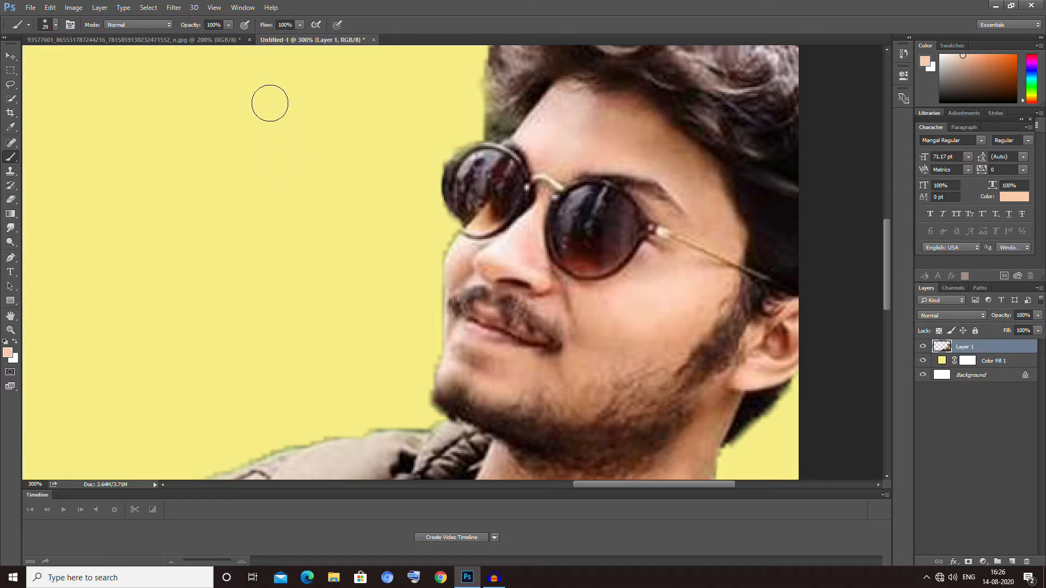
- Set the soft round brush to 54% opacity and a size of 58 px for painting on the face
{"action": "left_click", "coordinate": [228, 24]}
{"action": "left_click", "coordinate": [203, 38]}
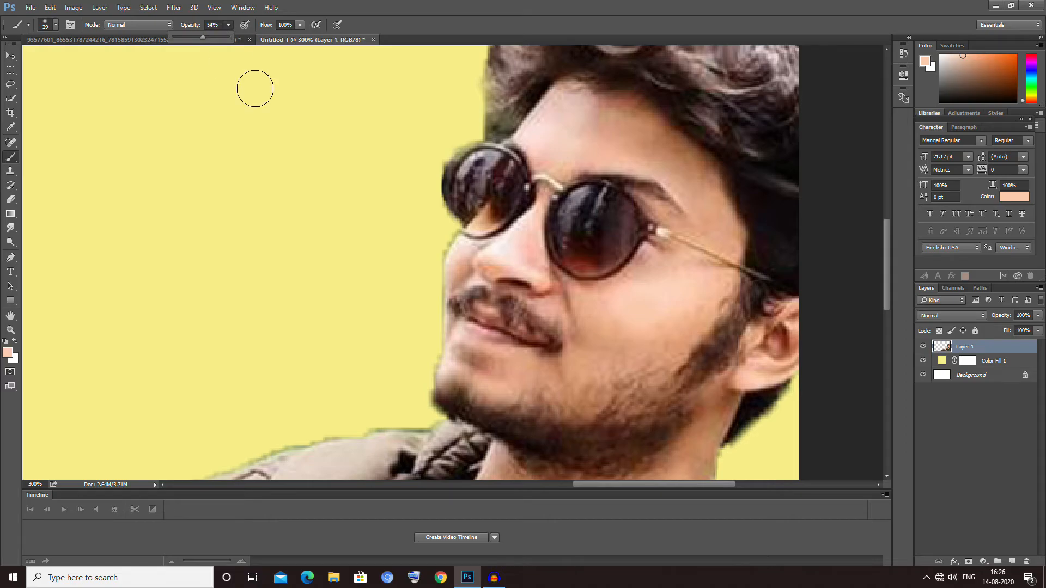
{"action": "left_click", "coordinate": [636, 387]}
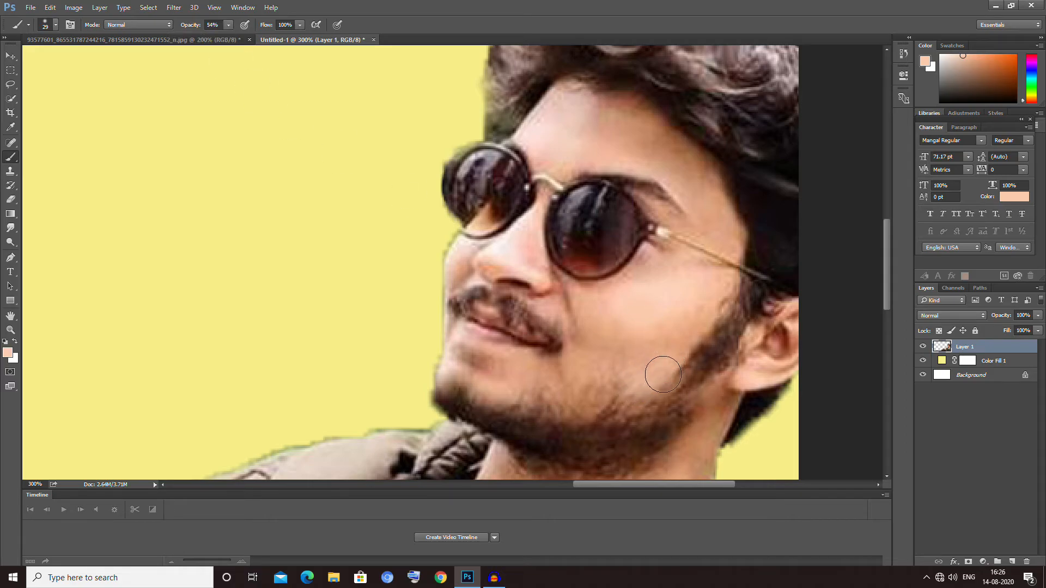
{"action": "right_click", "coordinate": [628, 322]}
{"action": "left_click_drag", "start_coordinate": [691, 341], "coordinate": [708, 344]}
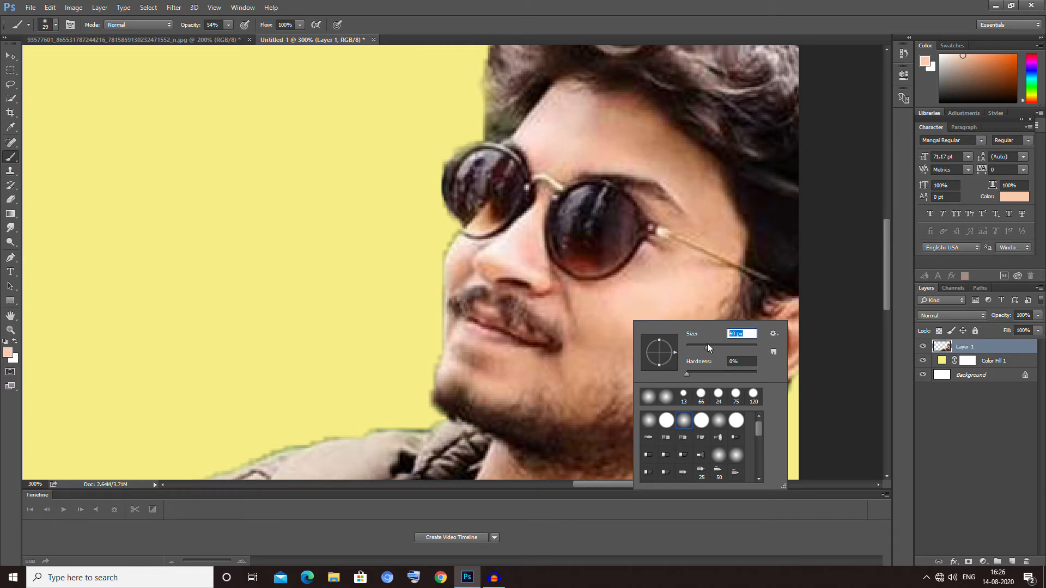
{"action": "key", "text": "Return"}
- Try painting the sampled skin tone over the beard along the man's cheek and jaw at reduced opacity
{"action": "left_click_drag", "start_coordinate": [606, 384], "coordinate": [676, 415]}
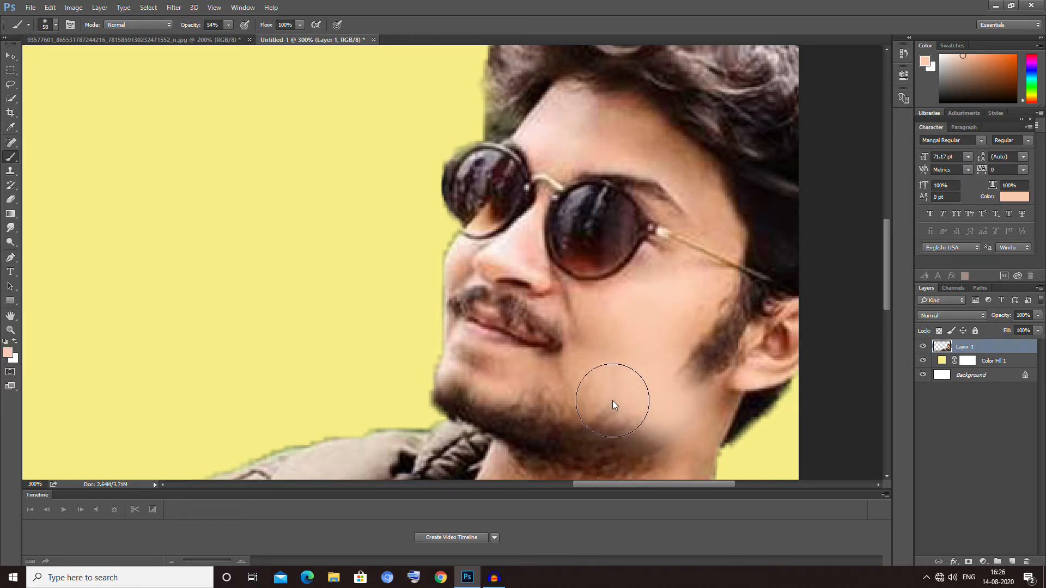
{"action": "key", "text": "ctrl+minus"}
{"action": "key", "text": "ctrl+minus"}
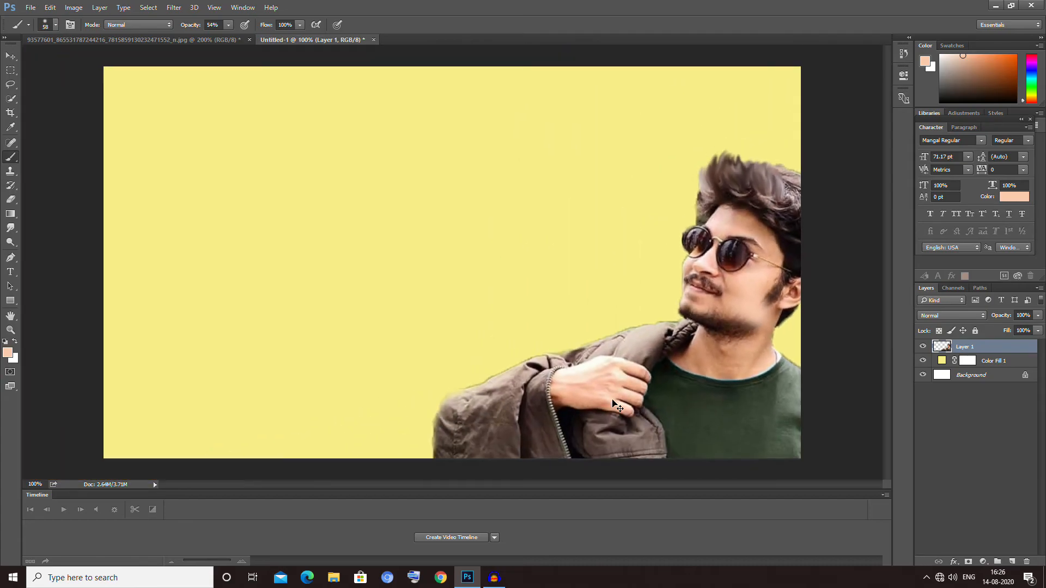
{"action": "key", "text": "ctrl+plus"}
{"action": "left_click_drag", "start_coordinate": [574, 485], "coordinate": [662, 479]}
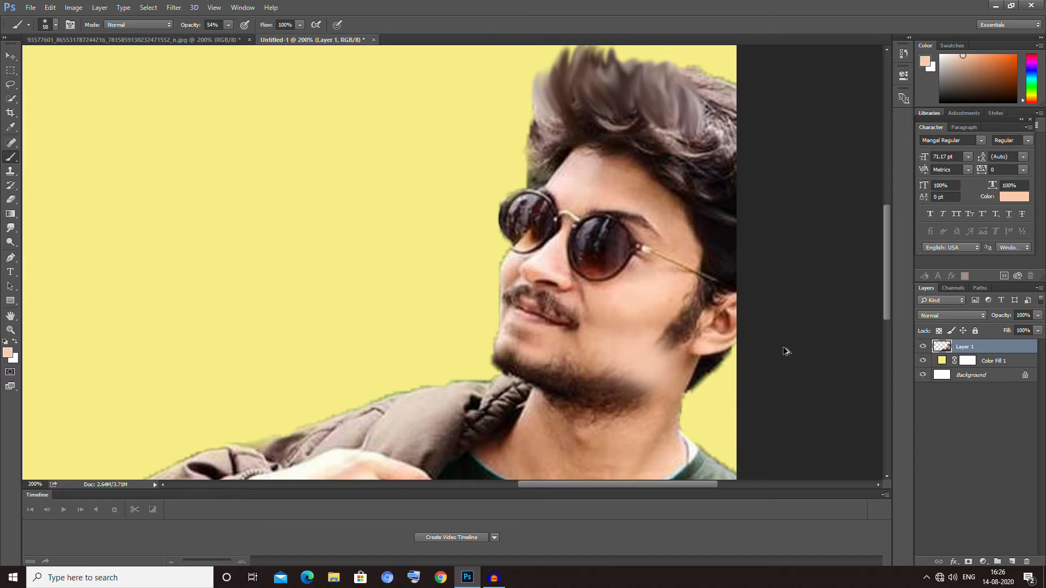
- Undo all the skin-tone brush strokes over the man's beard
{"action": "key", "text": "ctrl+alt+z"}
{"action": "key", "text": "ctrl+alt+z"}
{"action": "key", "text": "ctrl+alt+z"}
{"action": "key", "text": "ctrl+alt+z"}
{"action": "key", "text": "ctrl+alt+z"}
{"action": "key", "text": "ctrl+alt+z"}
{"action": "key", "text": "ctrl+alt+z"}
{"action": "key", "text": "ctrl+alt+z"}
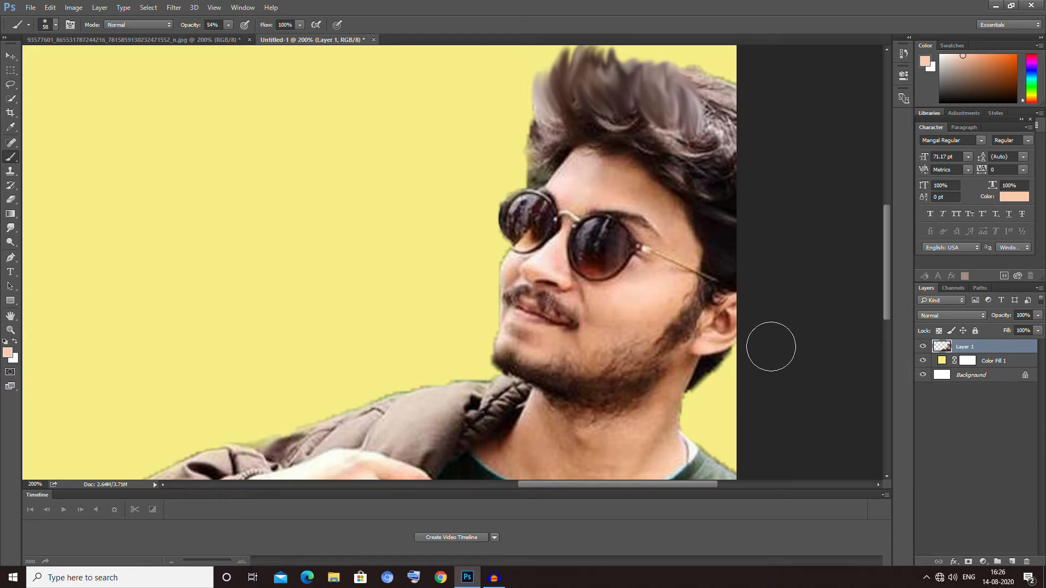
{"action": "key", "text": "ctrl+minus"}
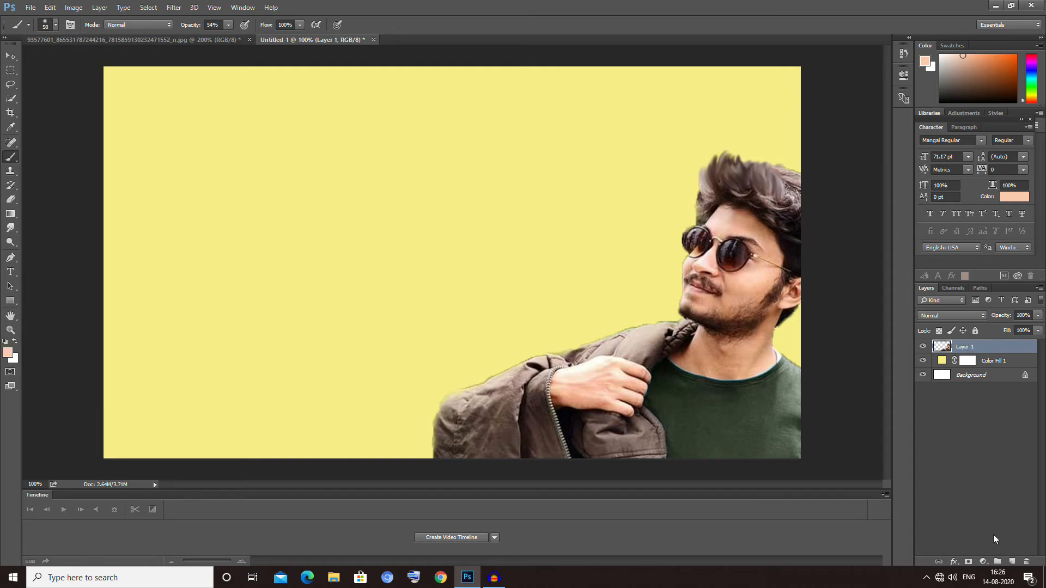
- Add an Outer Glow to the man's layer with 100% opacity, a size of 32 px and a slight spread
{"action": "left_click", "coordinate": [954, 564]}
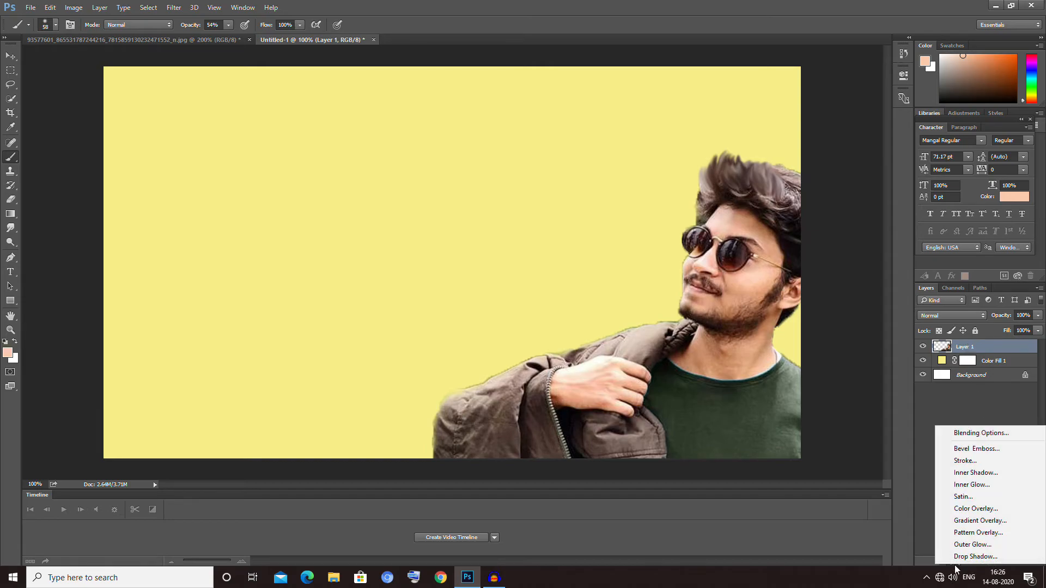
{"action": "left_click", "coordinate": [904, 519]}
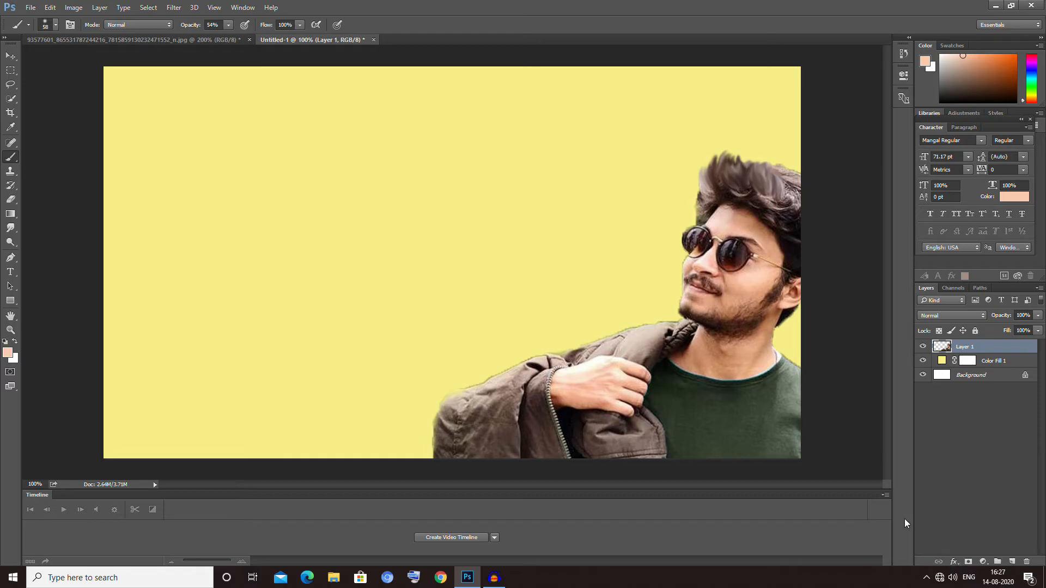
{"action": "left_click", "coordinate": [954, 563]}
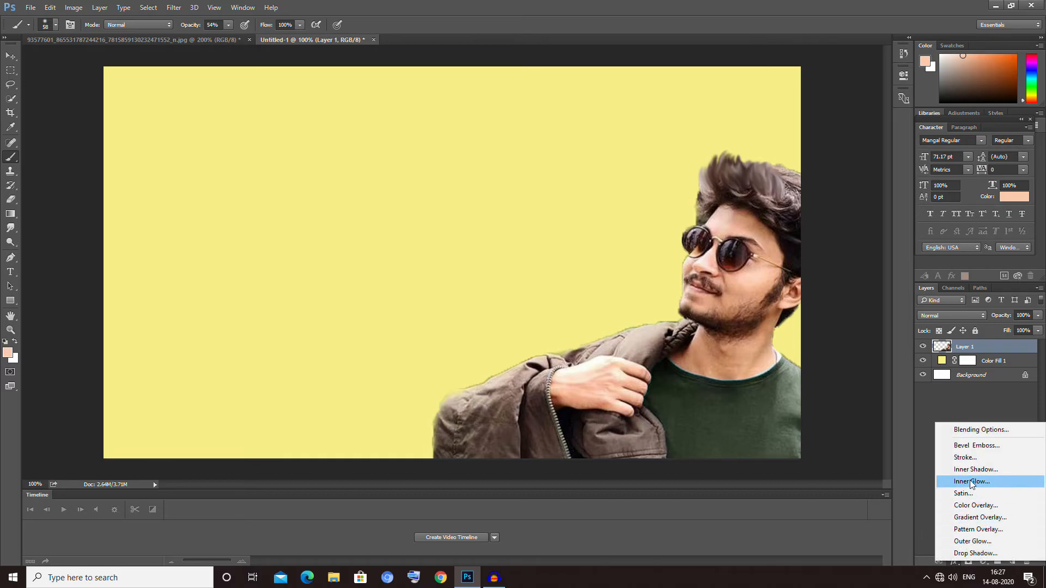
{"action": "left_click", "coordinate": [974, 542]}
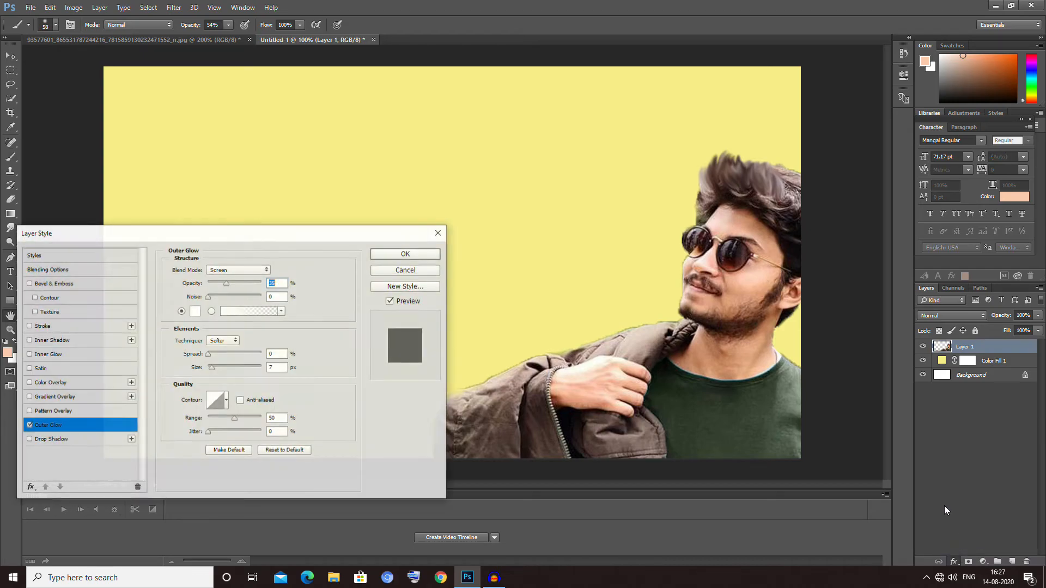
{"action": "left_click_drag", "start_coordinate": [235, 234], "coordinate": [264, 133]}
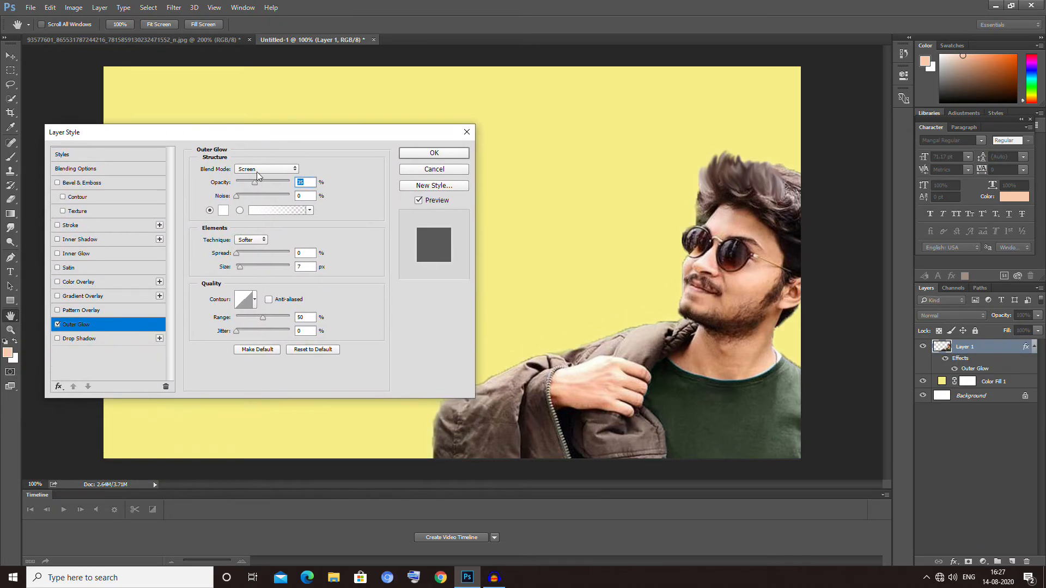
{"action": "left_click_drag", "start_coordinate": [259, 183], "coordinate": [313, 178]}
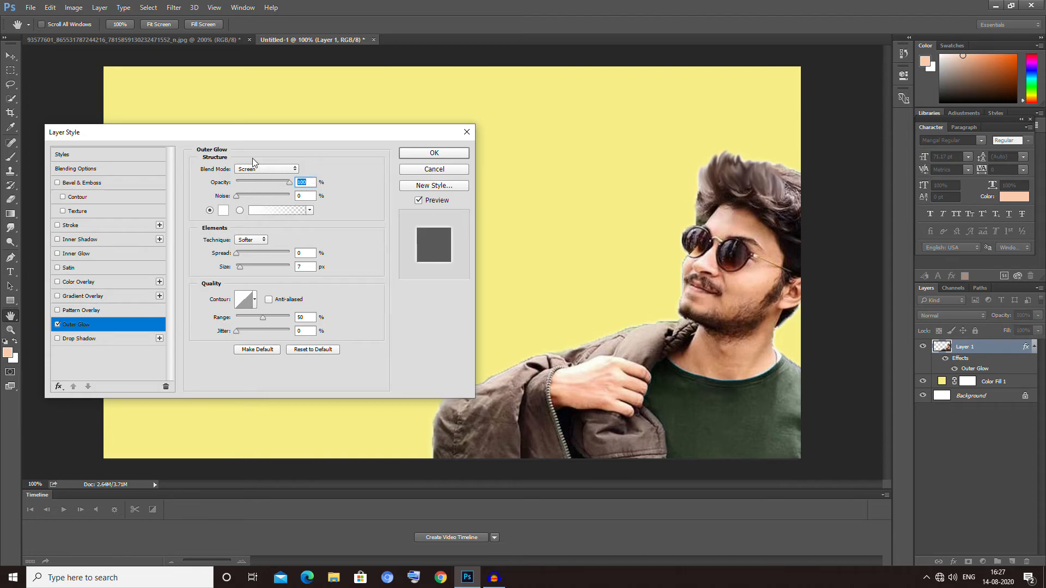
{"action": "left_click_drag", "start_coordinate": [276, 135], "coordinate": [289, 85]}
{"action": "mouse_move", "coordinate": [263, 218]}
{"action": "left_mouse_down"}
{"action": "mouse_move", "coordinate": [273, 218]}
{"action": "mouse_move", "coordinate": [252, 205]}
{"action": "mouse_move", "coordinate": [273, 201]}
{"action": "mouse_move", "coordinate": [253, 204]}
{"action": "left_mouse_up"}
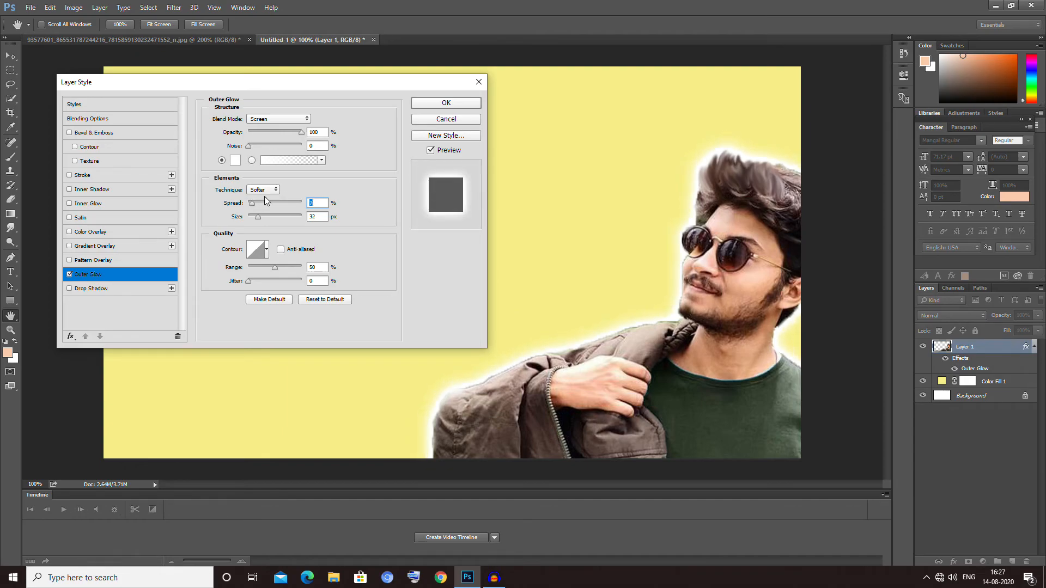
{"action": "left_click", "coordinate": [420, 104]}
{"action": "key", "text": "b"}
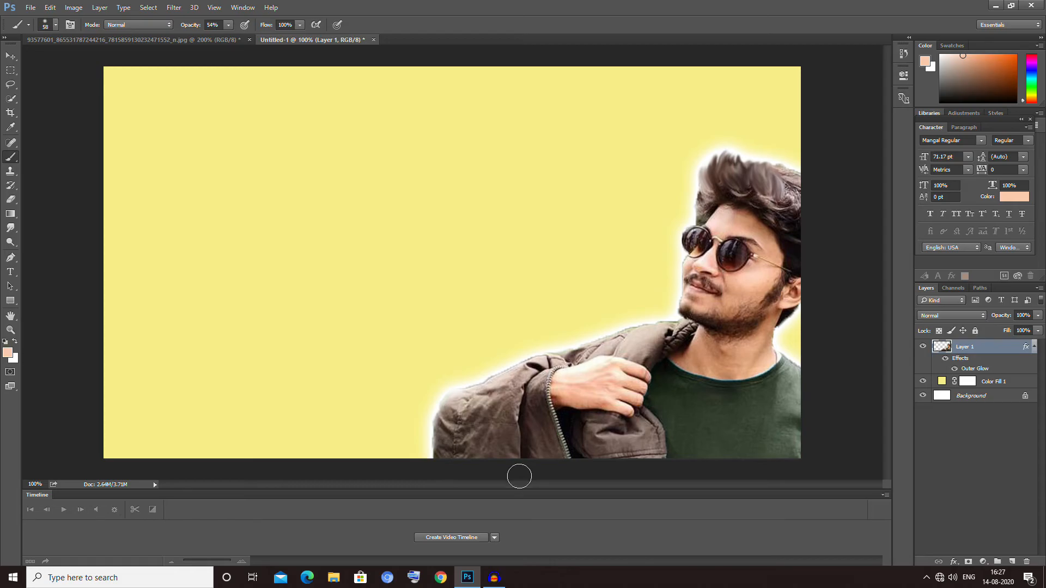
- Undo the move of the cut-out man in the original photo, and return to the yellow canvas document
{"action": "left_click", "coordinate": [144, 41]}
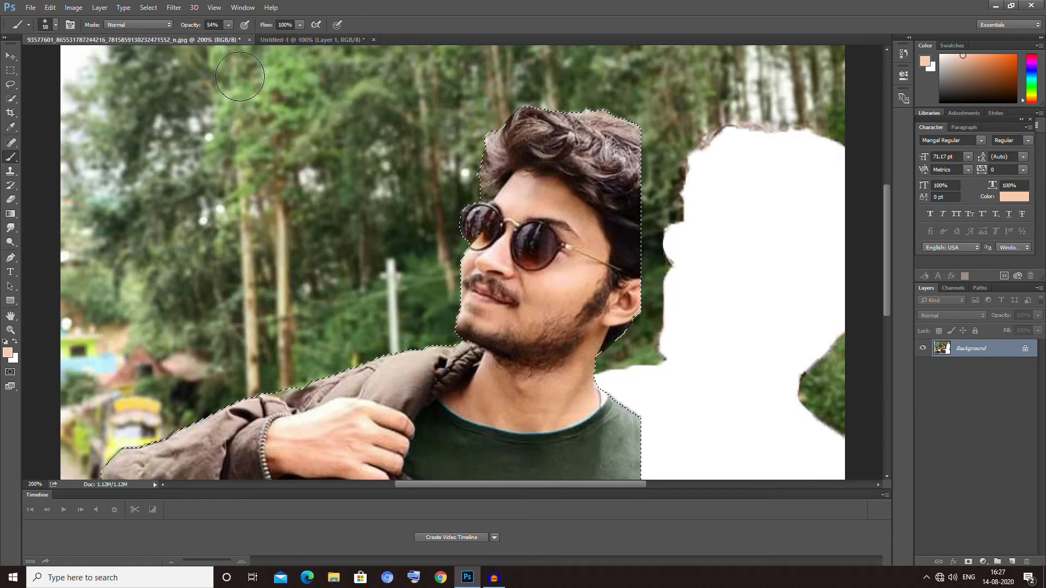
{"action": "key", "text": "ctrl+z"}
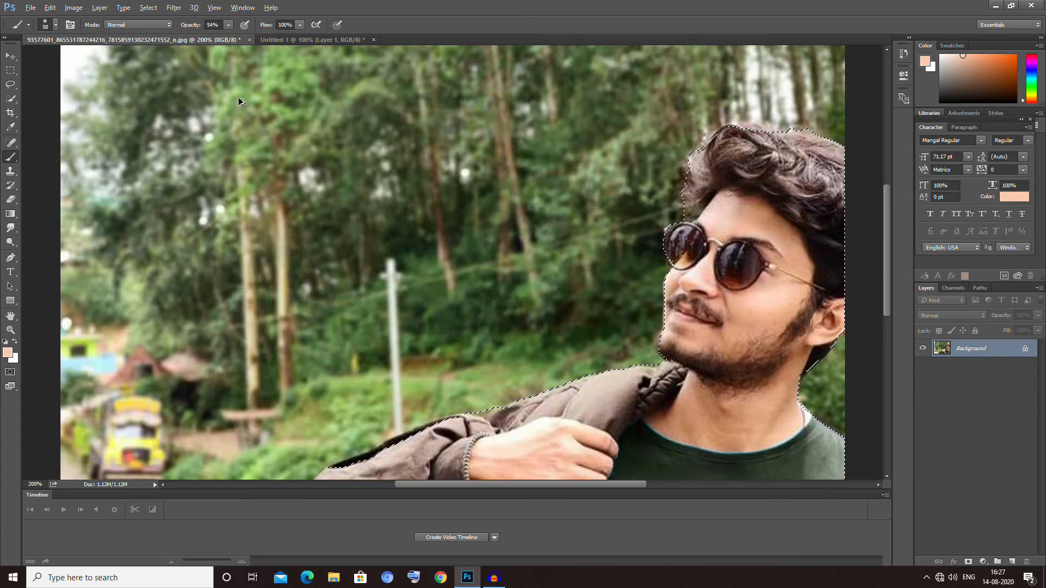
{"action": "right_click", "coordinate": [724, 196]}
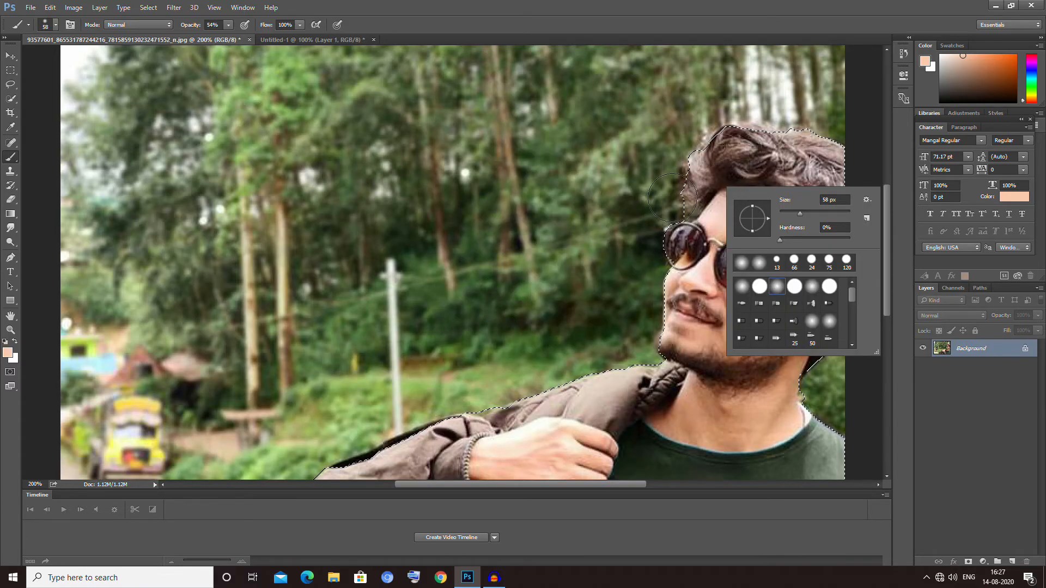
{"action": "right_click", "coordinate": [643, 389]}
{"action": "right_click", "coordinate": [748, 180]}
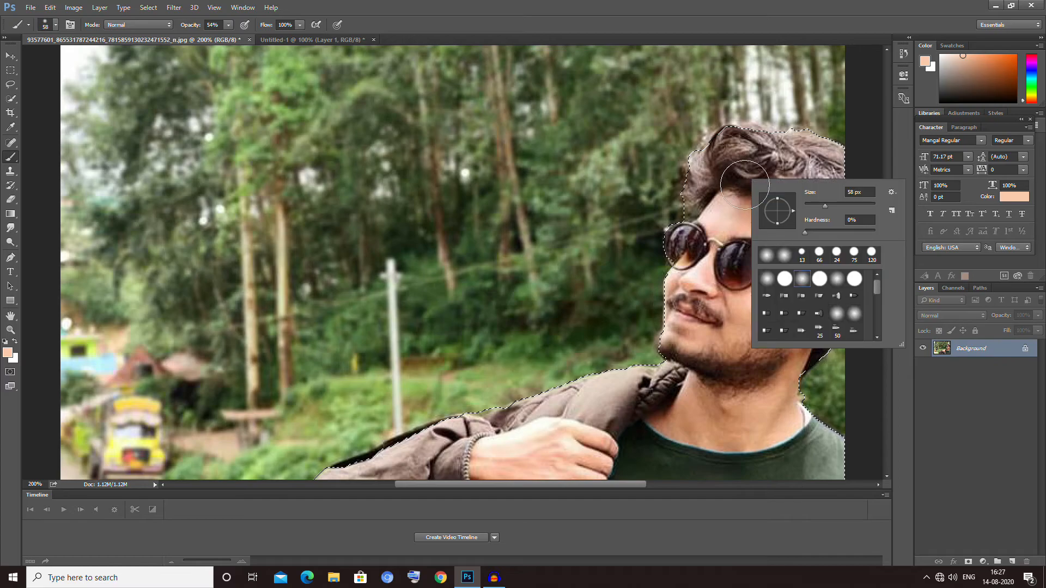
{"action": "left_click", "coordinate": [288, 38]}
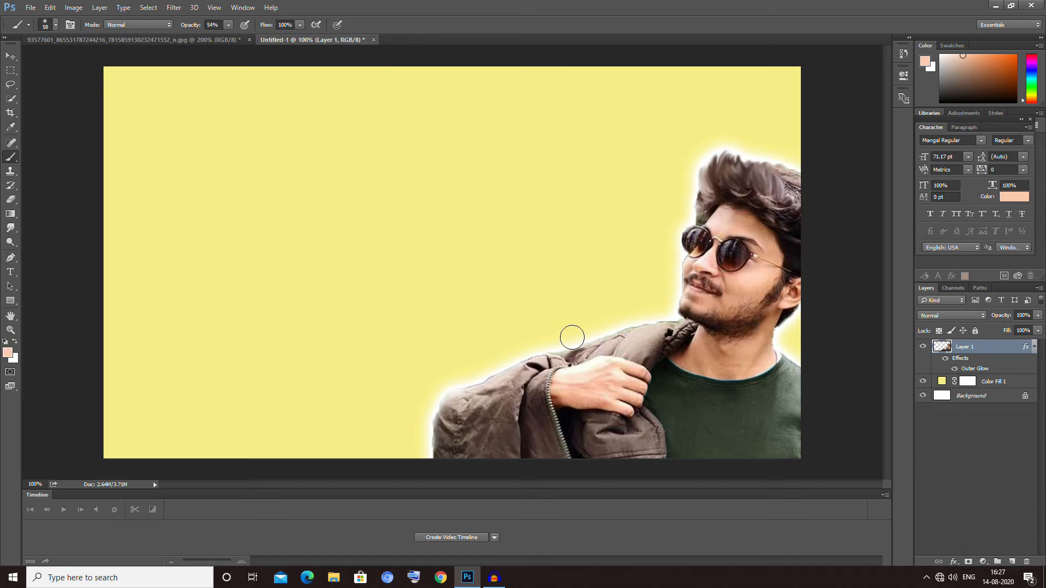
- Try shifting the midtones of the man's layer toward red by +26 with Color Balance, and discard the adjustment
{"action": "left_click", "coordinate": [71, 8]}
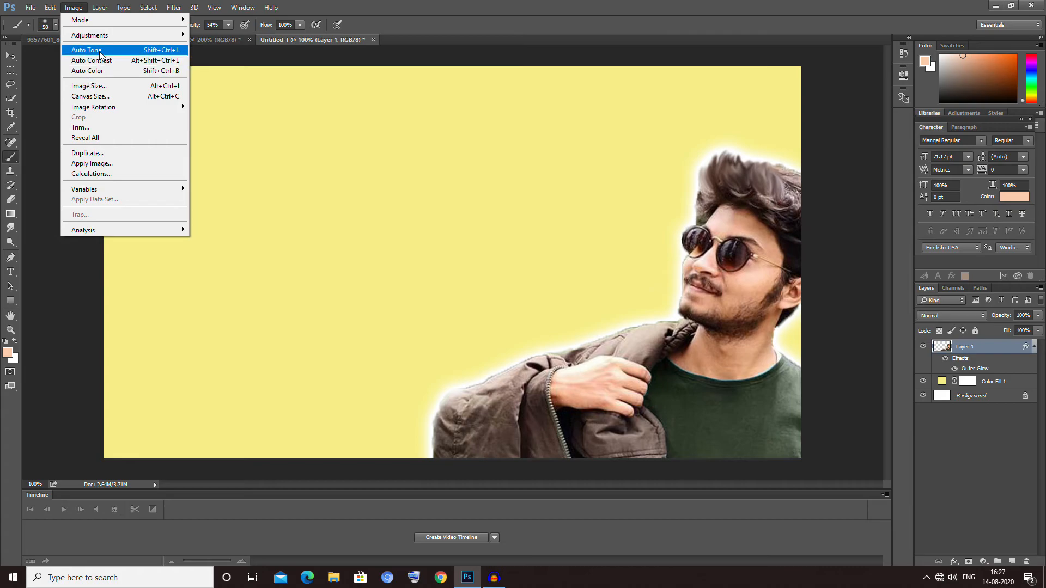
{"action": "mouse_move", "coordinate": [136, 41]}
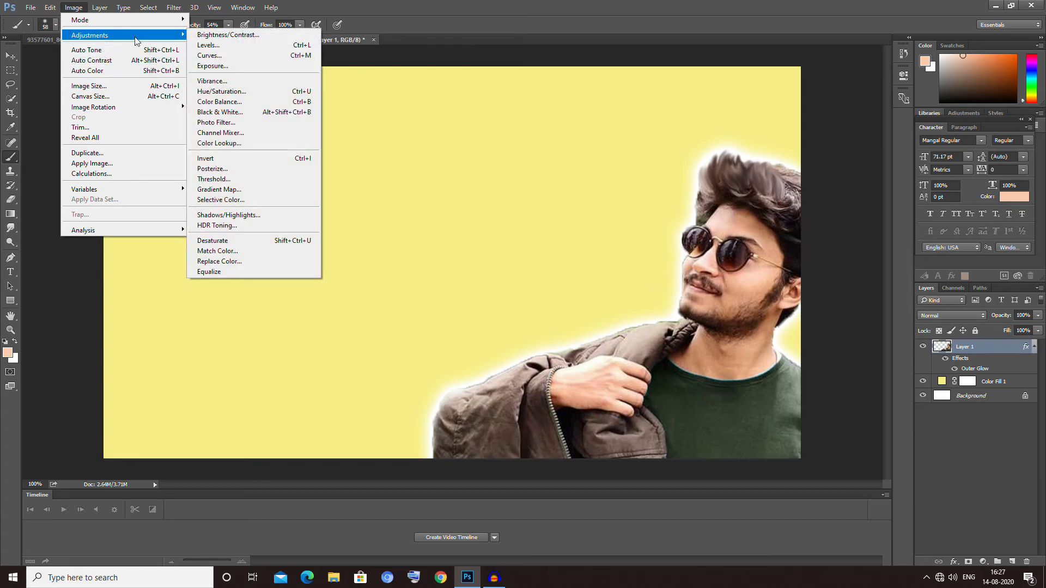
{"action": "left_click", "coordinate": [250, 102]}
{"action": "mouse_move", "coordinate": [505, 195]}
{"action": "left_mouse_down"}
{"action": "mouse_move", "coordinate": [544, 191]}
{"action": "mouse_move", "coordinate": [411, 199]}
{"action": "mouse_move", "coordinate": [511, 199]}
{"action": "left_mouse_up"}
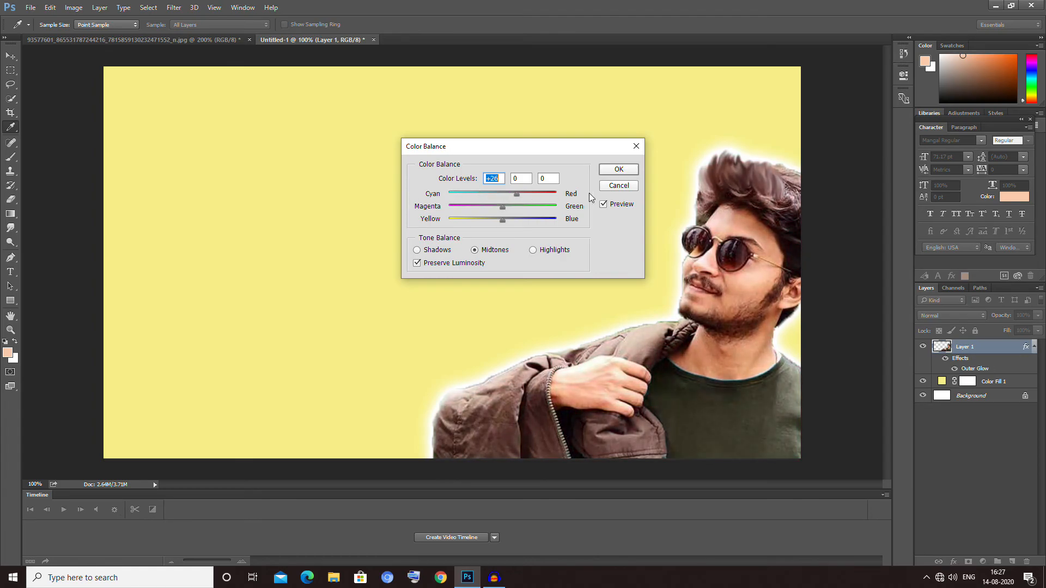
{"action": "left_click", "coordinate": [618, 185]}
{"action": "key", "text": "b"}
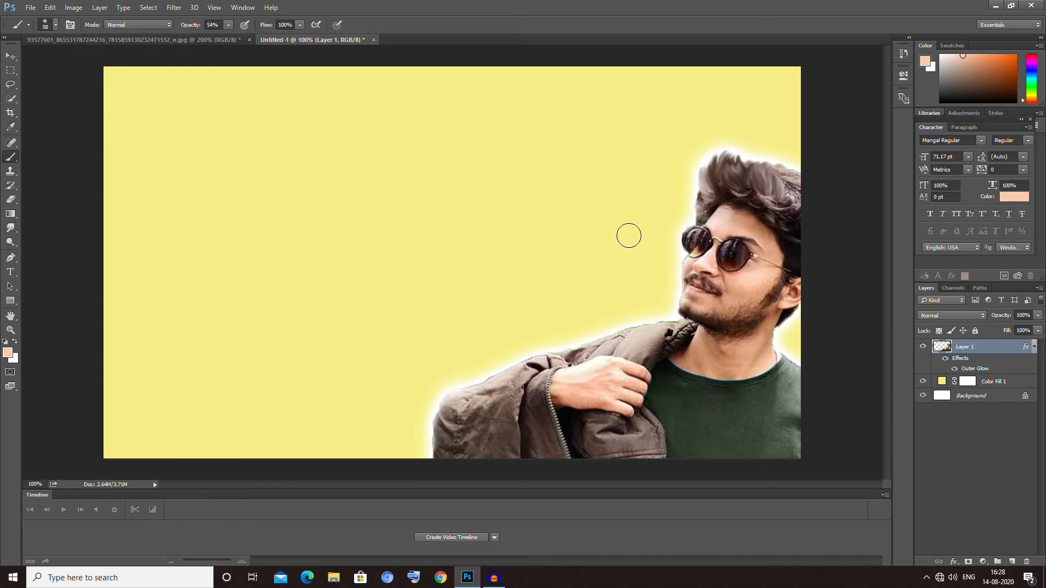
- Apply the Camera Raw Filter to the man with exposure -0.10, contrast +22, highlights +5, clarity +10, vibrance +18 and saturation +16
{"action": "left_click", "coordinate": [174, 7]}
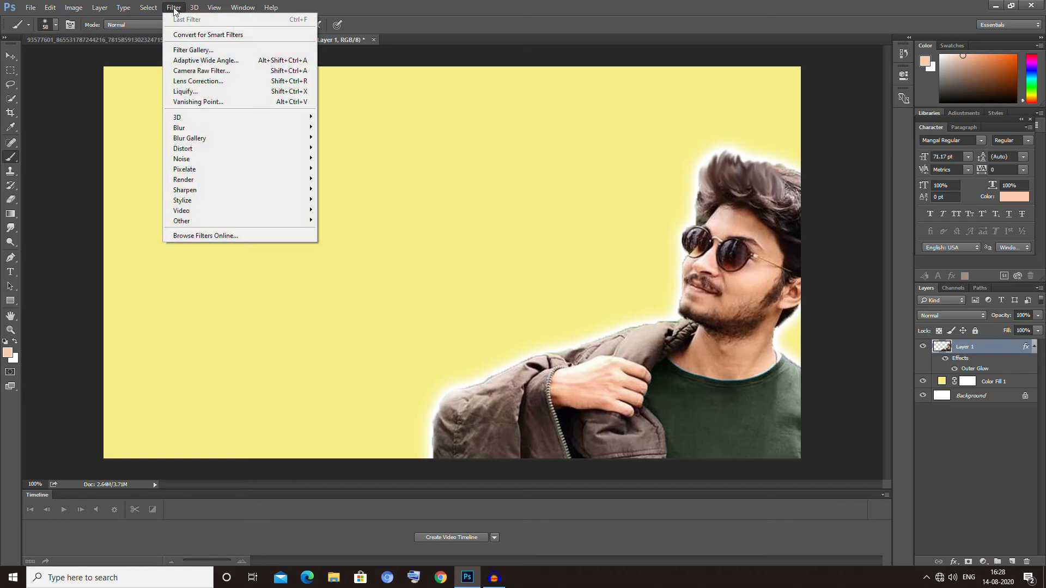
{"action": "left_click", "coordinate": [214, 75]}
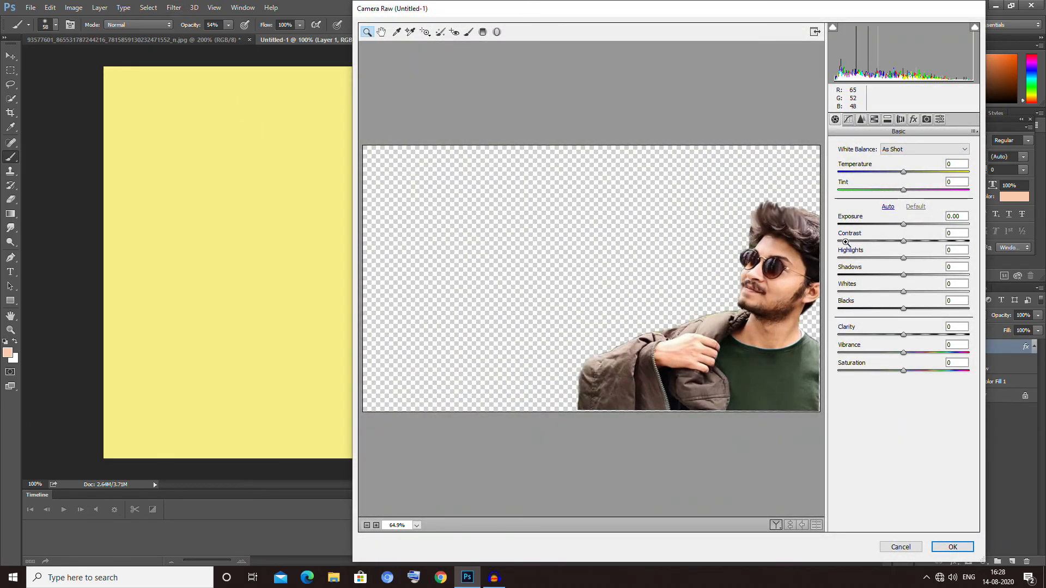
{"action": "mouse_move", "coordinate": [904, 254]}
{"action": "left_mouse_down"}
{"action": "mouse_move", "coordinate": [917, 248]}
{"action": "mouse_move", "coordinate": [908, 248]}
{"action": "mouse_move", "coordinate": [920, 221]}
{"action": "mouse_move", "coordinate": [902, 234]}
{"action": "left_mouse_up"}
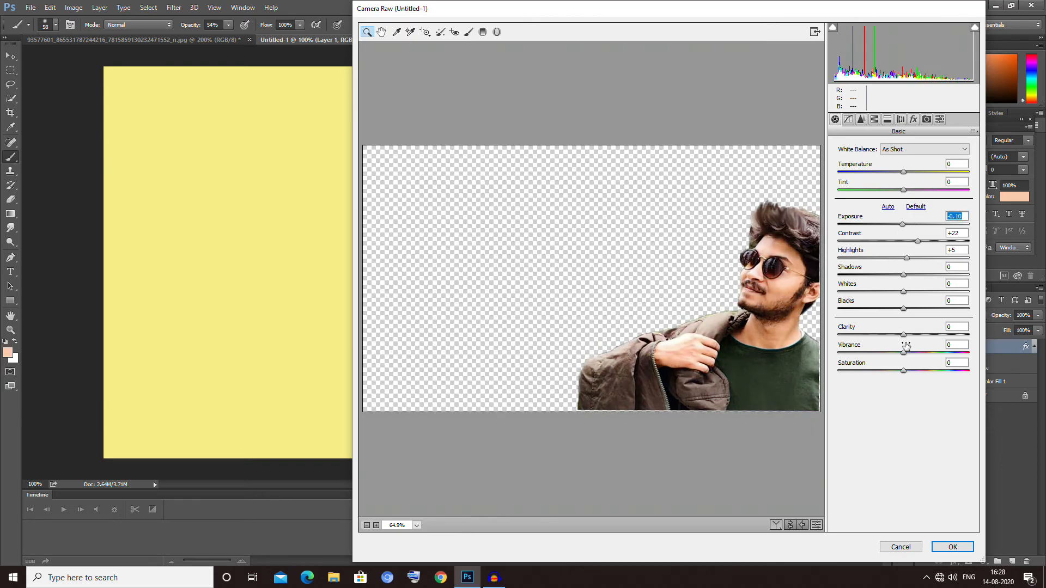
{"action": "left_click_drag", "start_coordinate": [905, 335], "coordinate": [913, 371]}
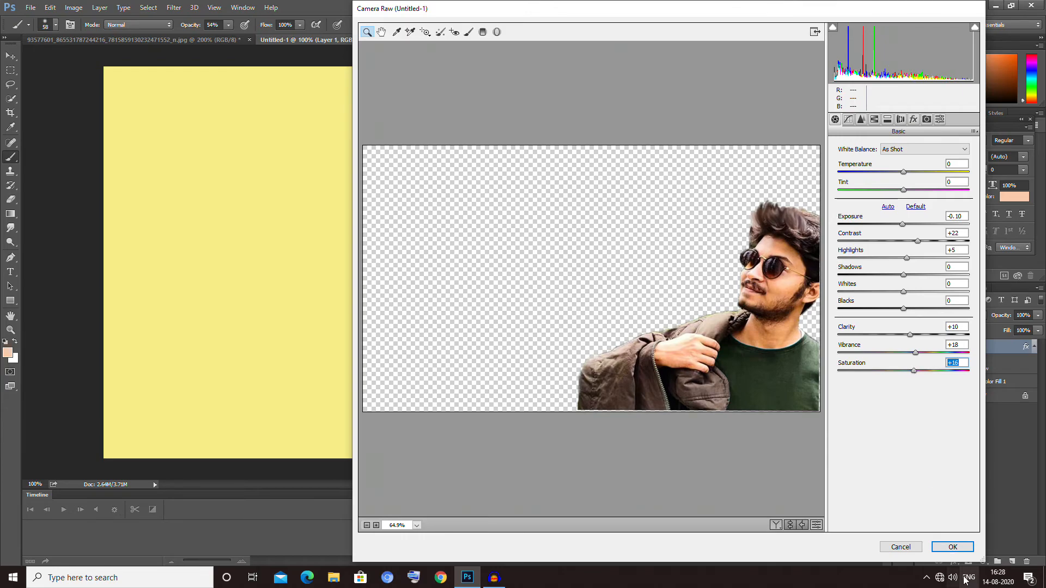
{"action": "left_click", "coordinate": [956, 547]}
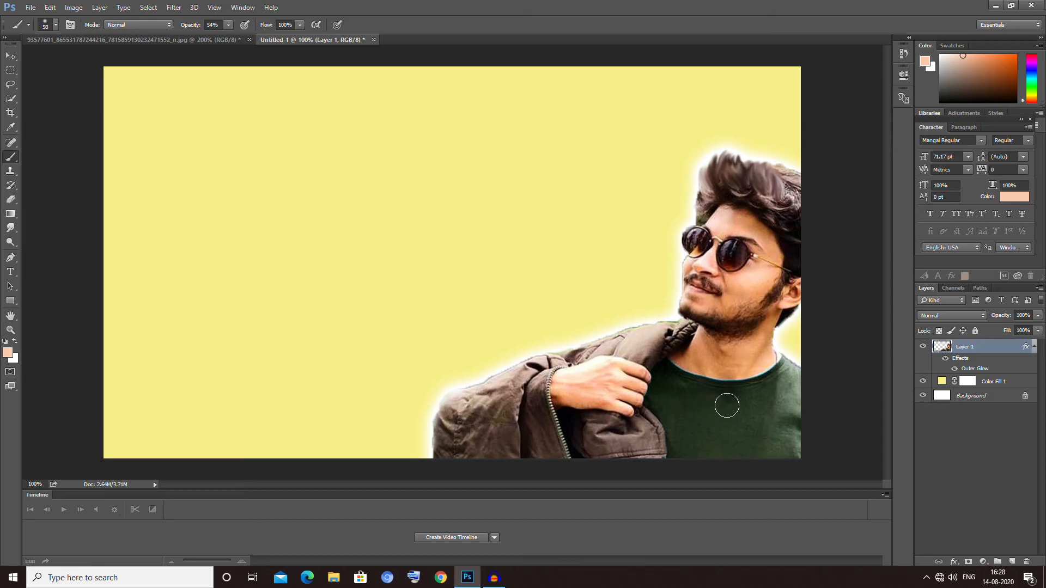
- Sample the dark brown of the man's beard (5e290e) as the foreground color
{"action": "key", "text": "ctrl+plus"}
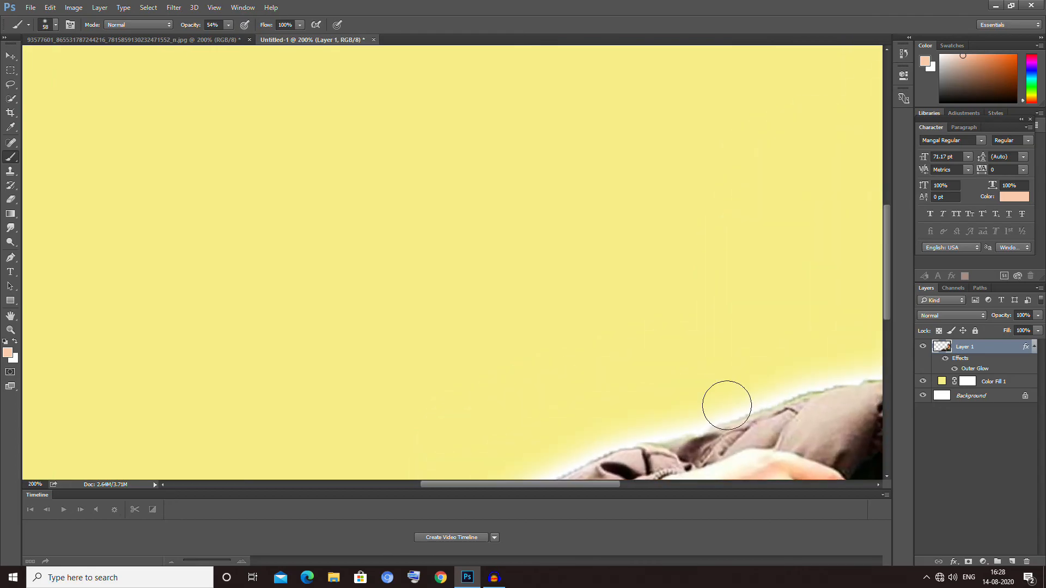
{"action": "left_click_drag", "start_coordinate": [580, 483], "coordinate": [659, 481]}
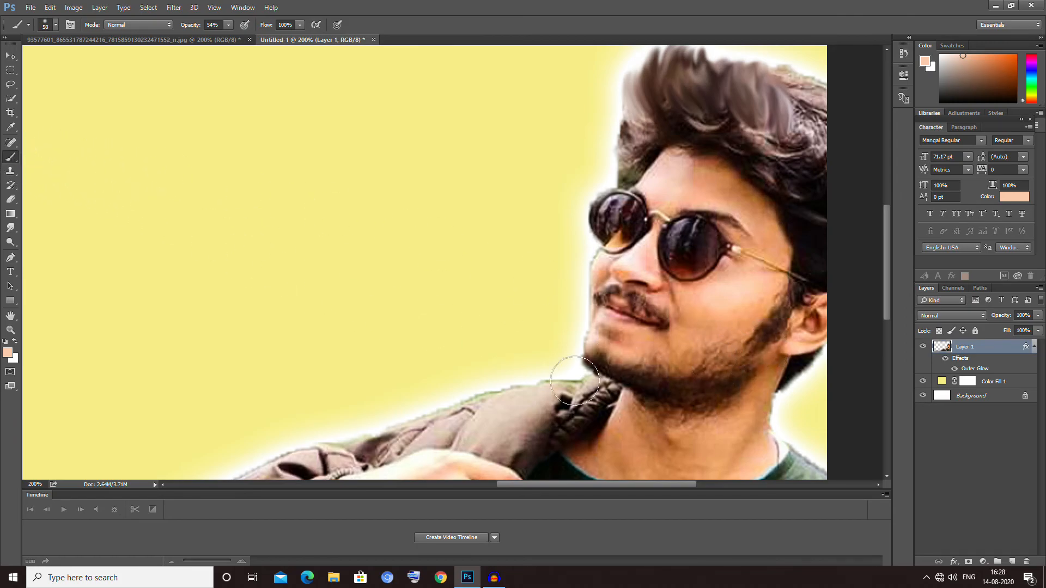
{"action": "left_click", "coordinate": [8, 353]}
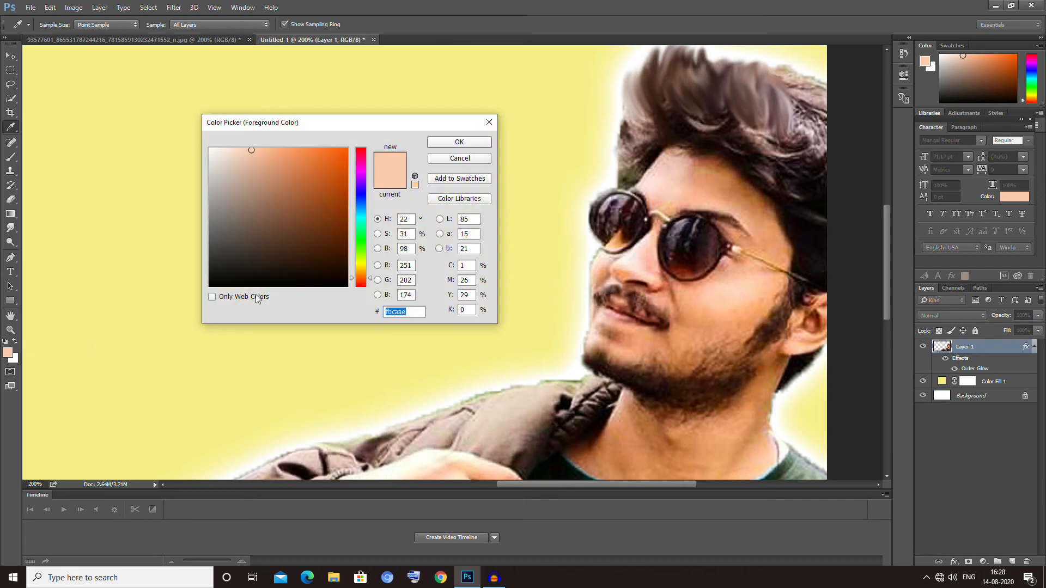
{"action": "left_click", "coordinate": [706, 367]}
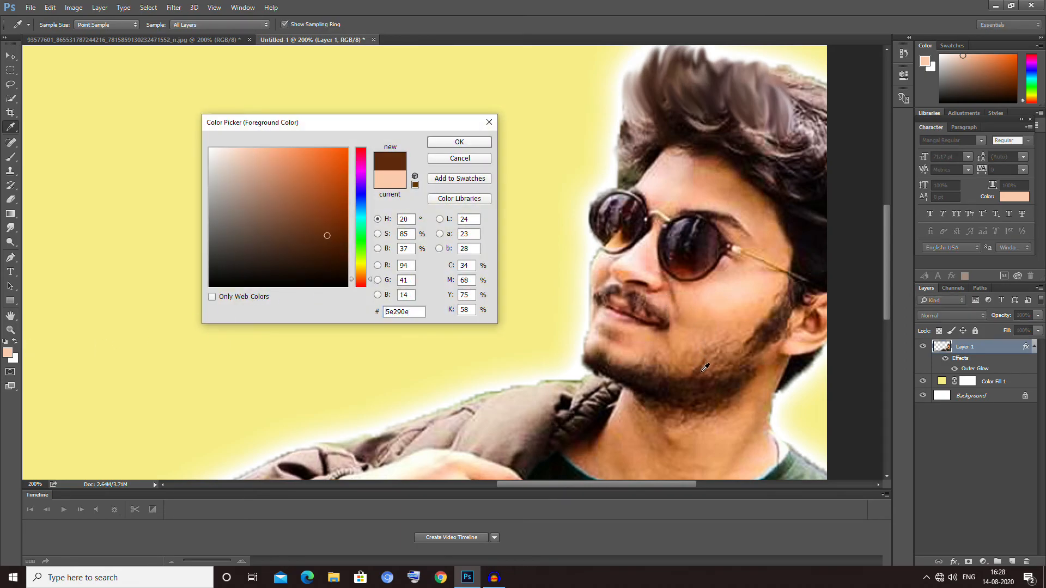
{"action": "left_click", "coordinate": [453, 141]}
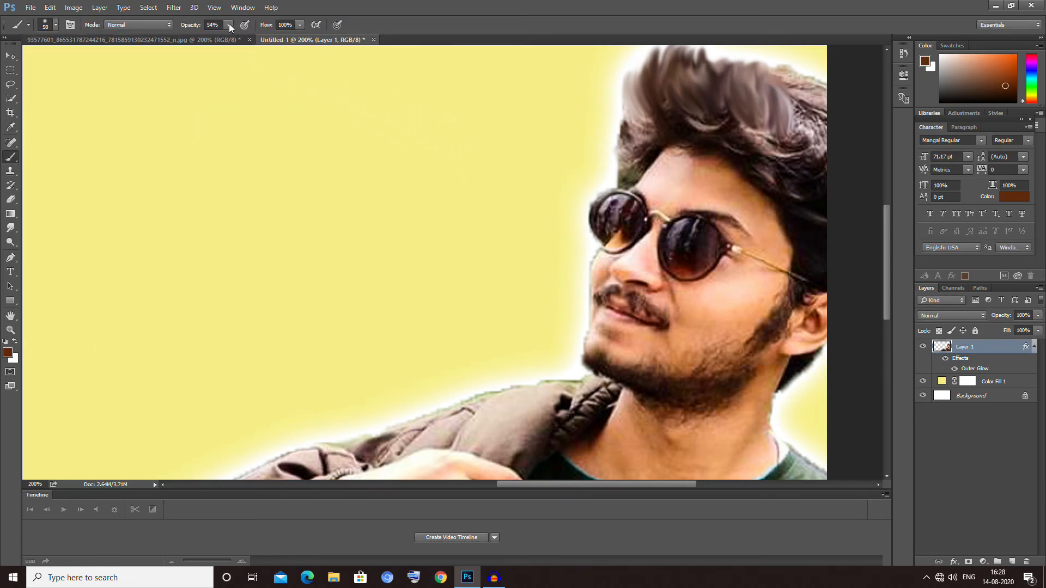
- Fill in the beard along the man's jaw and lower cheek in dark brown with a soft 35 px brush at 42% opacity
{"action": "right_click", "coordinate": [688, 326]}
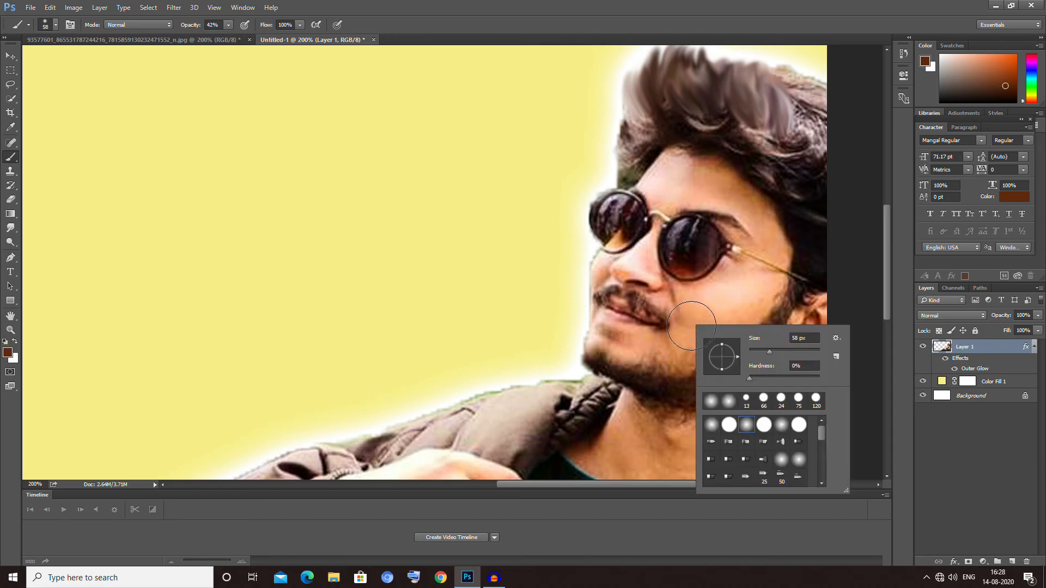
{"action": "left_click_drag", "start_coordinate": [766, 352], "coordinate": [762, 351]}
{"action": "key", "text": "Return"}
{"action": "left_click", "coordinate": [723, 361]}
{"action": "left_click", "coordinate": [711, 368]}
{"action": "left_click", "coordinate": [737, 354]}
{"action": "left_click", "coordinate": [743, 354]}
{"action": "left_click", "coordinate": [709, 350]}
{"action": "left_click", "coordinate": [705, 366]}
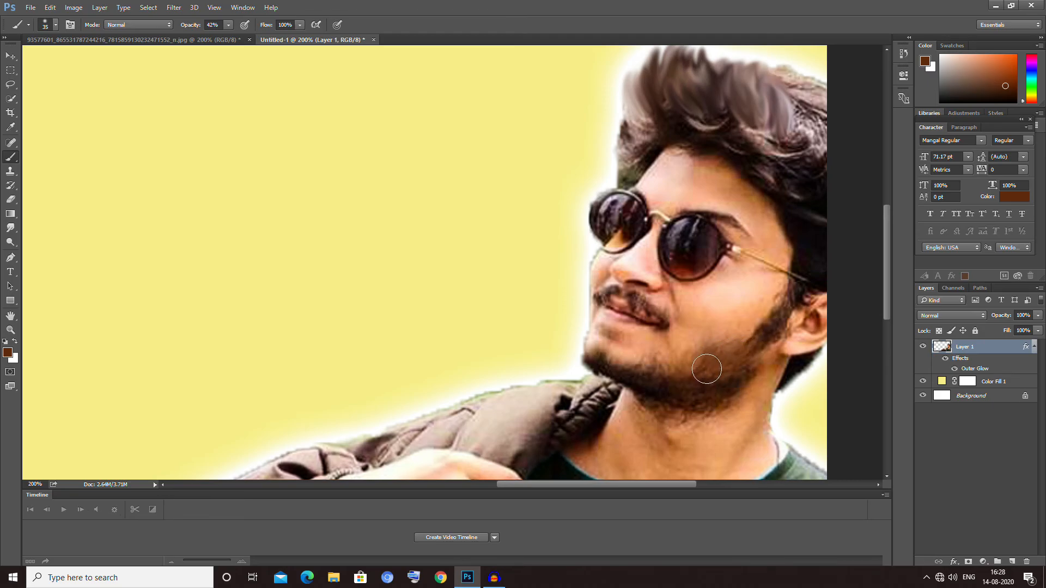
{"action": "left_click", "coordinate": [716, 341]}
{"action": "left_click", "coordinate": [725, 348]}
{"action": "left_click", "coordinate": [741, 347]}
{"action": "left_click", "coordinate": [748, 345]}
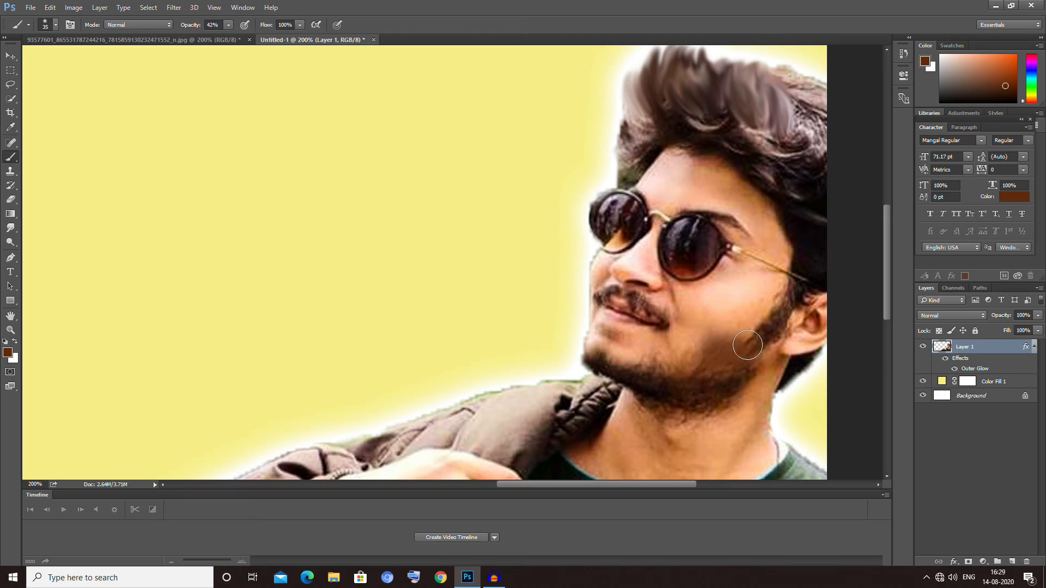
{"action": "left_click", "coordinate": [716, 345]}
{"action": "left_click", "coordinate": [694, 347]}
{"action": "left_click", "coordinate": [689, 359]}
{"action": "left_click", "coordinate": [689, 368]}
{"action": "left_click", "coordinate": [684, 359]}
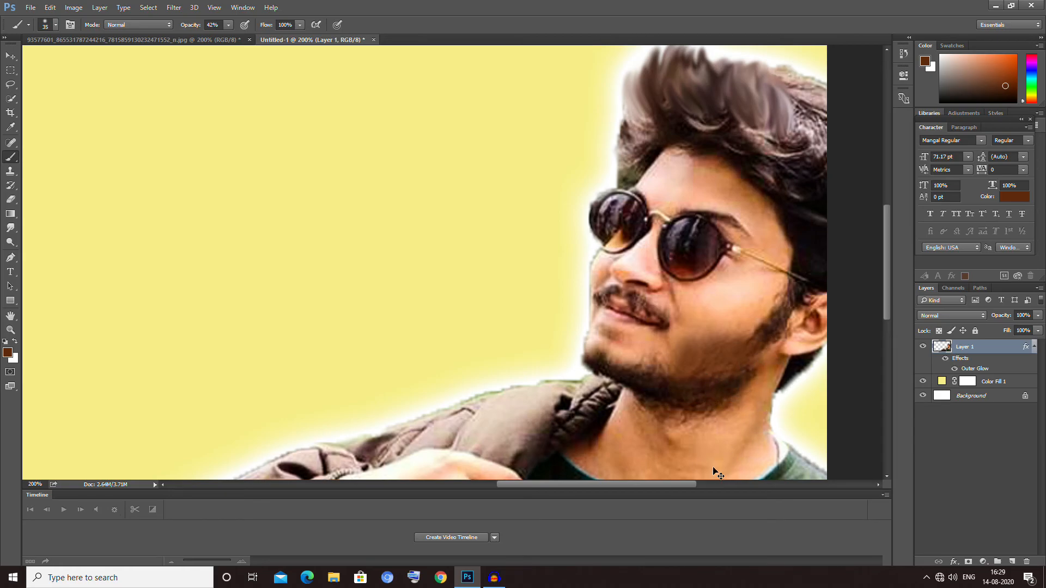
- Open the black leather texture image 145562.jpg from the Videos folder
{"action": "key", "text": "ctrl+minus"}
{"action": "key", "text": "ctrl+minus"}
{"action": "key", "text": "ctrl+plus"}
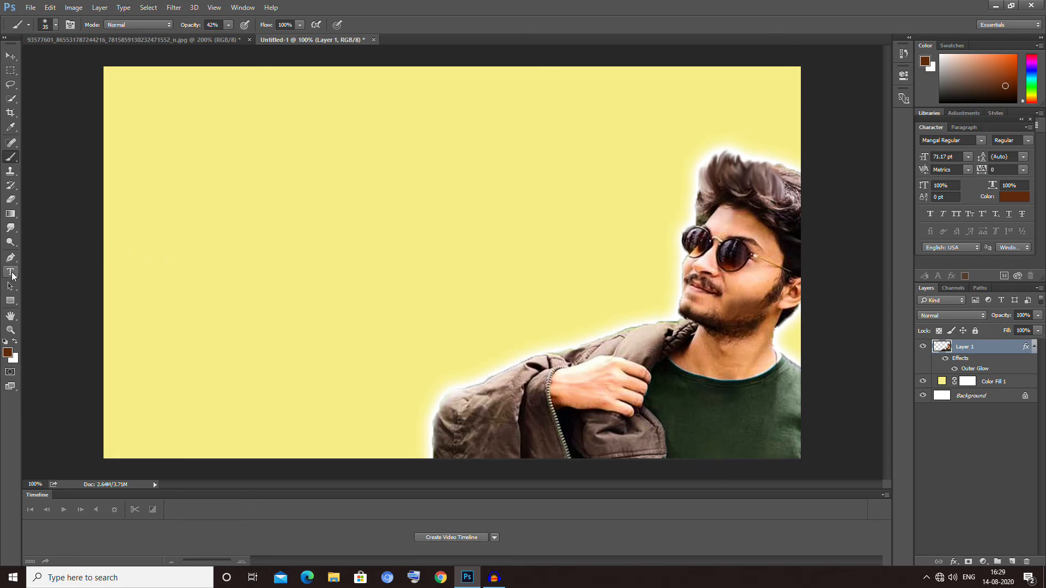
{"action": "left_click", "coordinate": [34, 7]}
{"action": "left_click", "coordinate": [51, 30]}
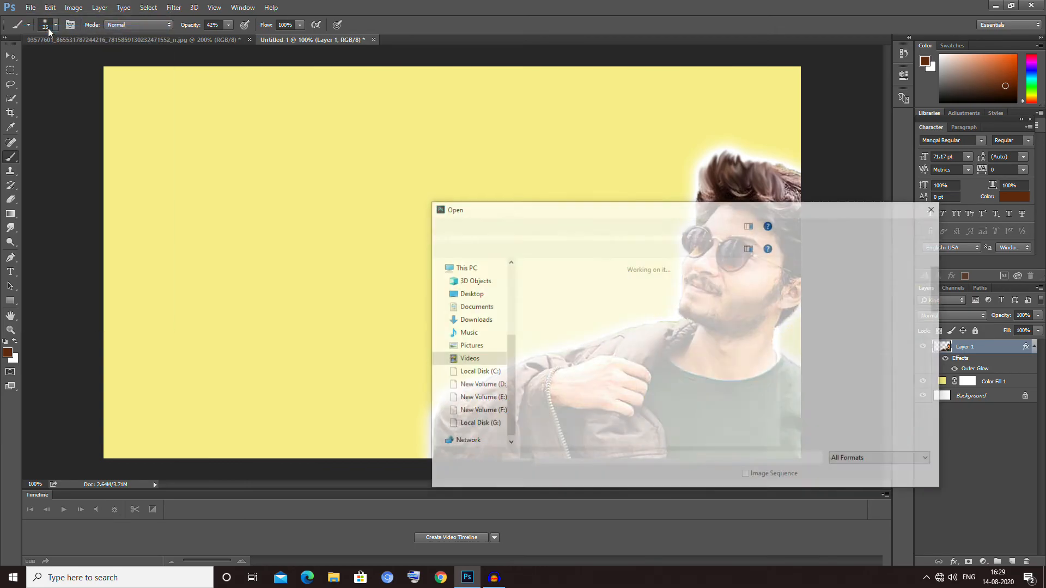
{"action": "scroll", "coordinate": [817, 354], "scroll_direction": "down", "scroll_amount": 1}
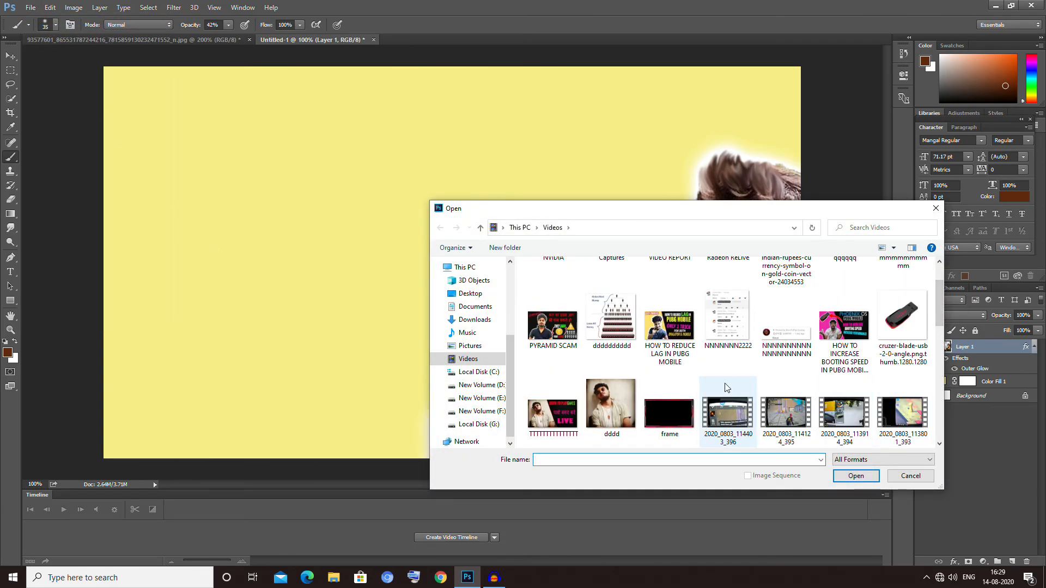
{"action": "scroll", "coordinate": [723, 390], "scroll_direction": "down", "scroll_amount": 1}
{"action": "double_click", "coordinate": [564, 395]}
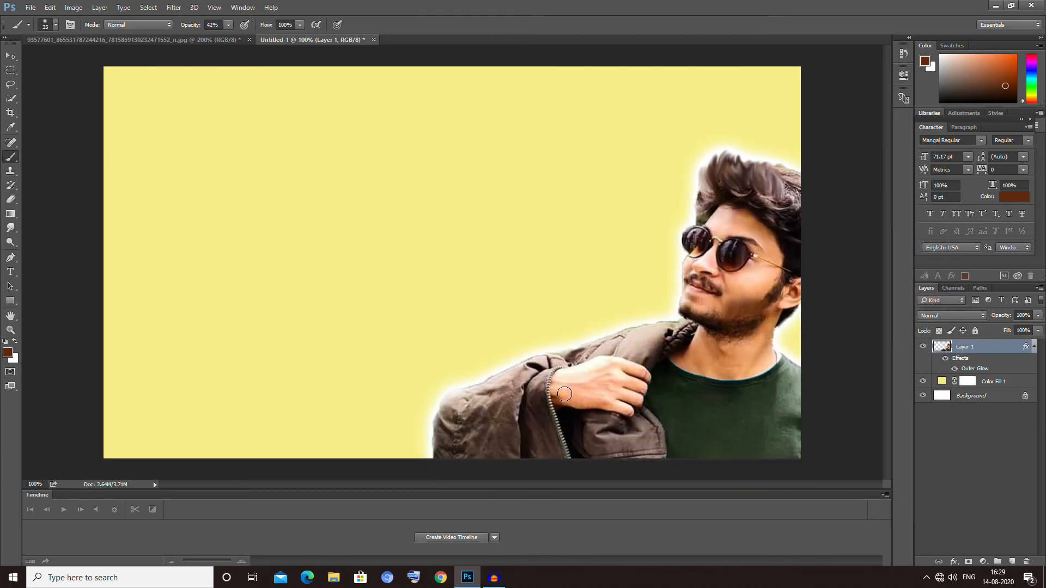
- Copy the entire leather texture and paste it as a new layer into the yellow canvas document
{"action": "key", "text": "ctrl+a"}
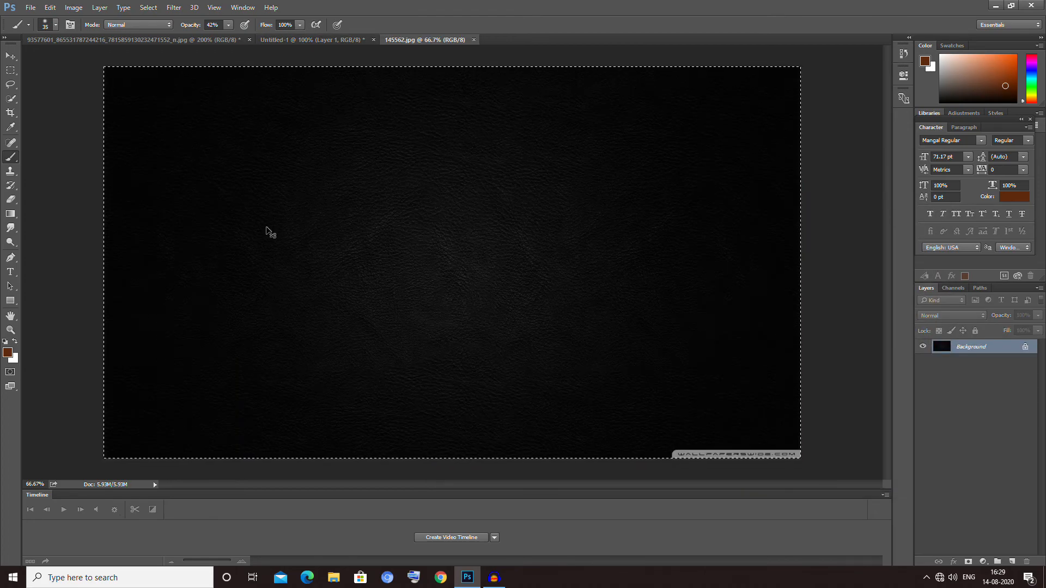
{"action": "left_click", "coordinate": [339, 42]}
{"action": "key", "text": "ctrl+v"}
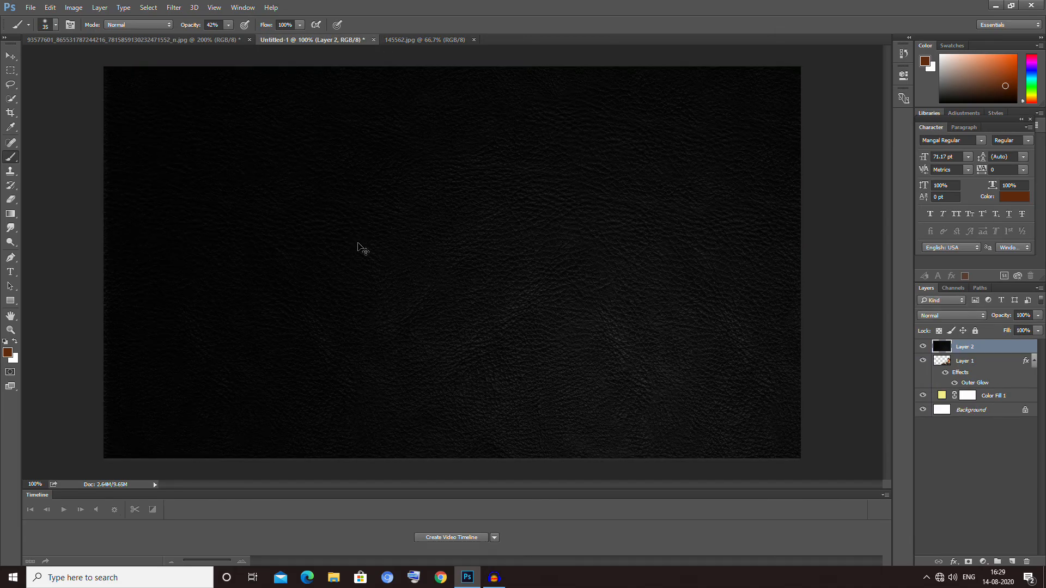
- Free-transform the leather layer, rotating and moving it to cover the left half of the canvas with a slanted right edge
{"action": "key", "text": "ctrl+t"}
{"action": "left_click_drag", "start_coordinate": [105, 69], "coordinate": [820, 127]}
{"action": "left_click_drag", "start_coordinate": [671, 329], "coordinate": [288, 373]}
{"action": "left_click_drag", "start_coordinate": [459, 80], "coordinate": [554, 97]}
{"action": "left_click_drag", "start_coordinate": [418, 286], "coordinate": [287, 104]}
{"action": "left_click_drag", "start_coordinate": [457, 304], "coordinate": [480, 291]}
{"action": "left_click", "coordinate": [494, 25]}
{"action": "key", "text": "b"}
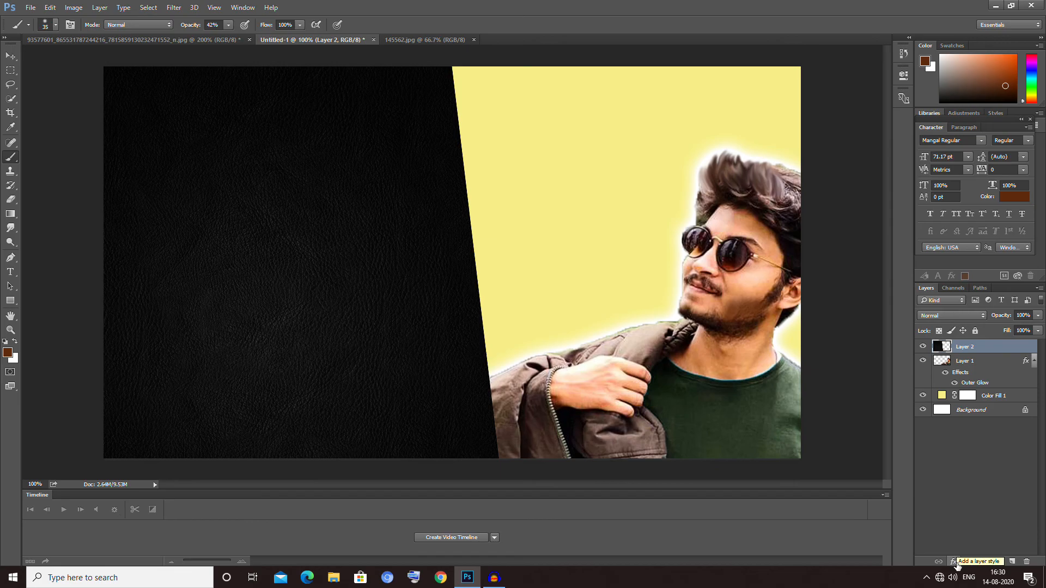
- Start an empty text layer near the upper-left corner of the black leather area with the Type tool
{"action": "left_click", "coordinate": [10, 276]}
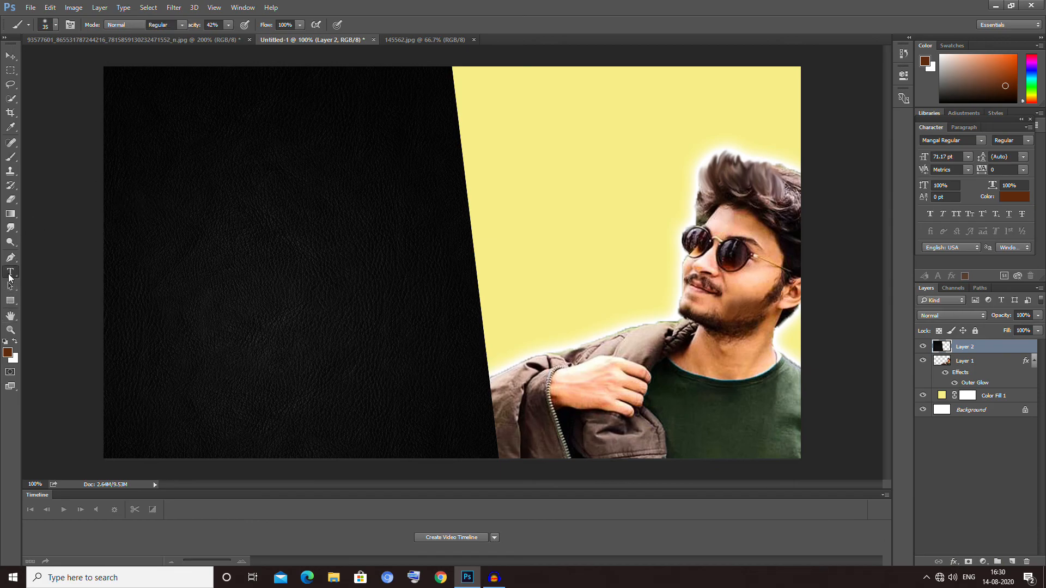
{"action": "left_click", "coordinate": [119, 120]}
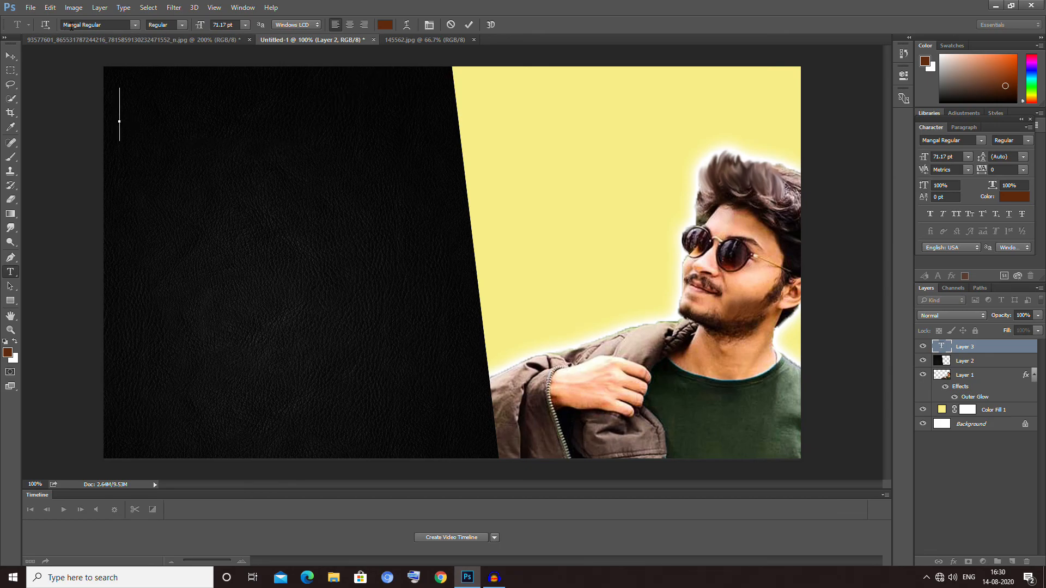
- Try saving the document in Photoshop PSD format, selecting an existing PSD file's name in the Videos folder, and cancel the save
{"action": "left_click", "coordinate": [31, 8]}
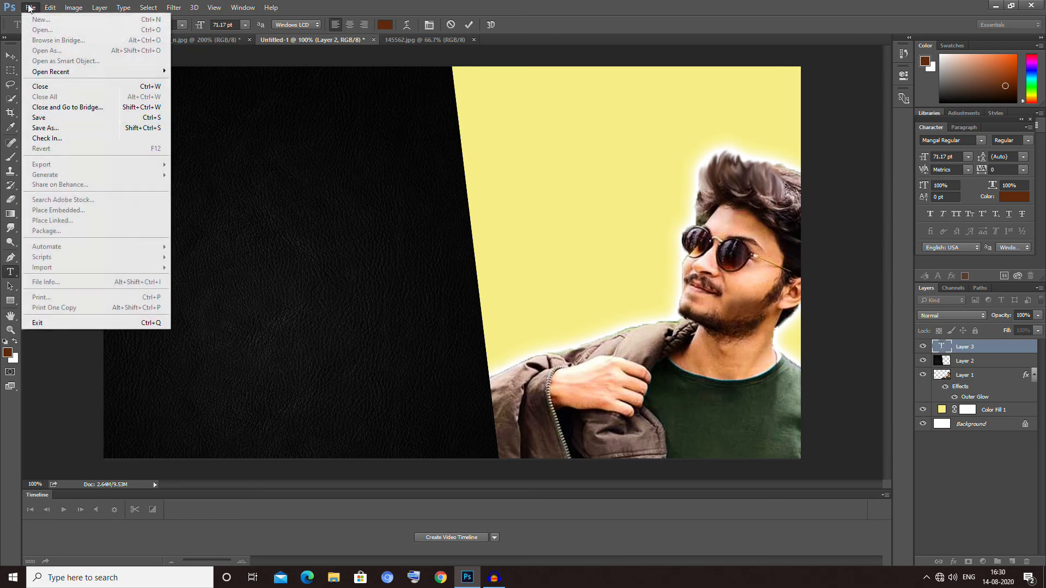
{"action": "left_click", "coordinate": [54, 116]}
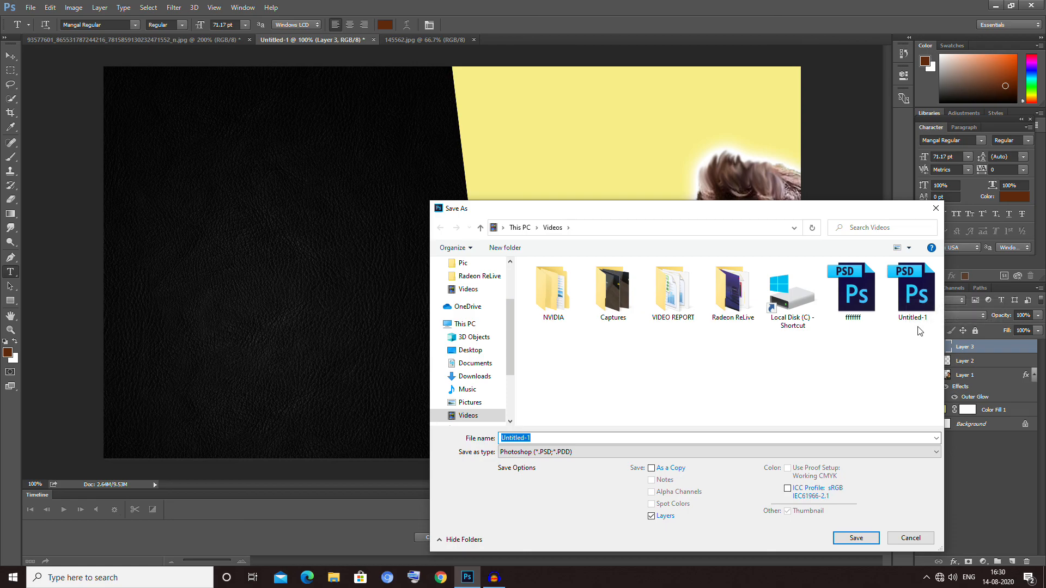
{"action": "left_click", "coordinate": [912, 300]}
{"action": "left_click", "coordinate": [865, 302]}
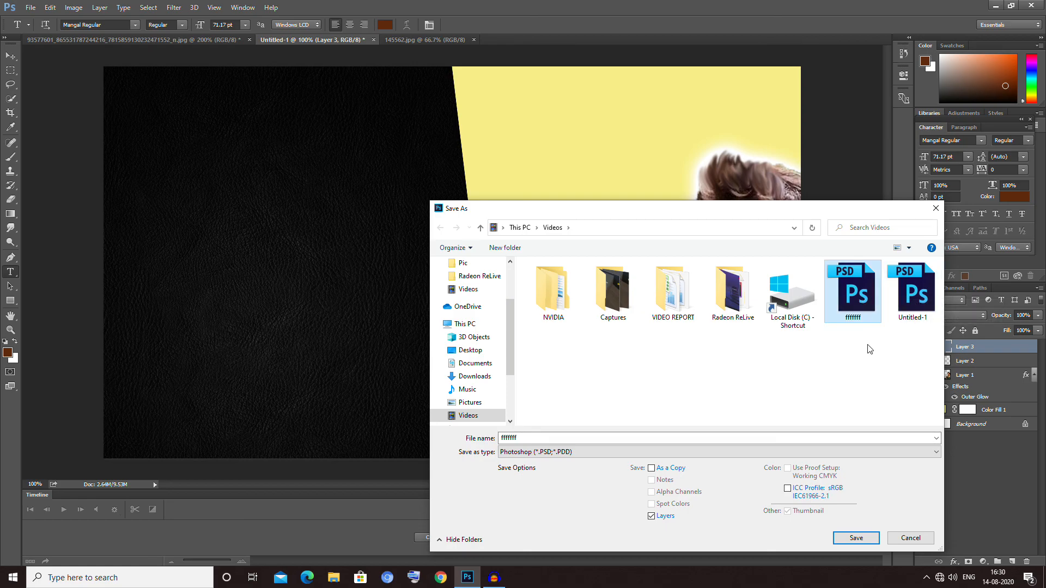
{"action": "left_click_drag", "start_coordinate": [795, 210], "coordinate": [560, 157]}
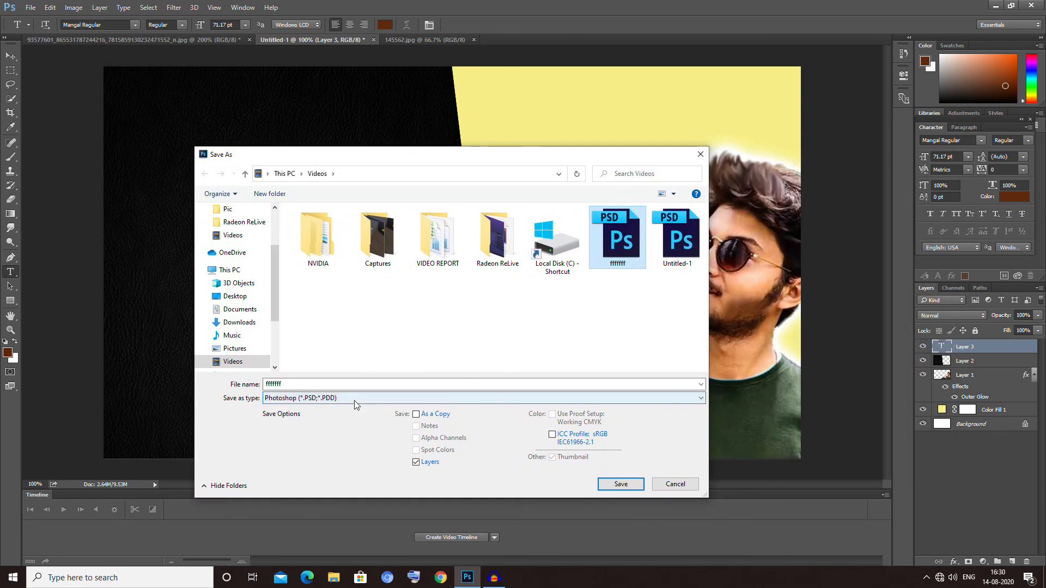
{"action": "left_click", "coordinate": [701, 155]}
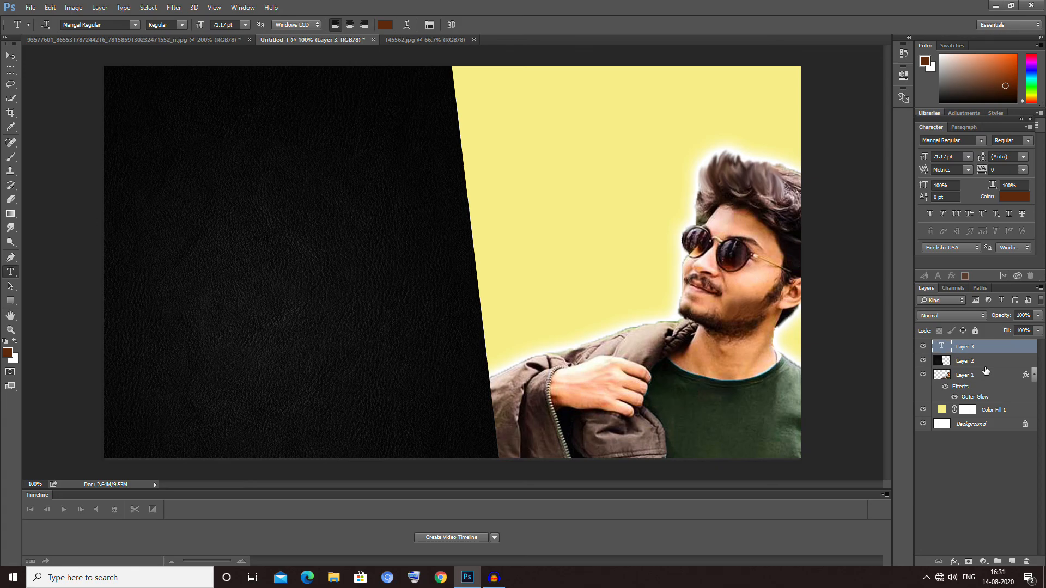
- Try saving the document as a JPEG named Untitled-1 in the Videos folder, and cancel the save
{"action": "left_click", "coordinate": [30, 7]}
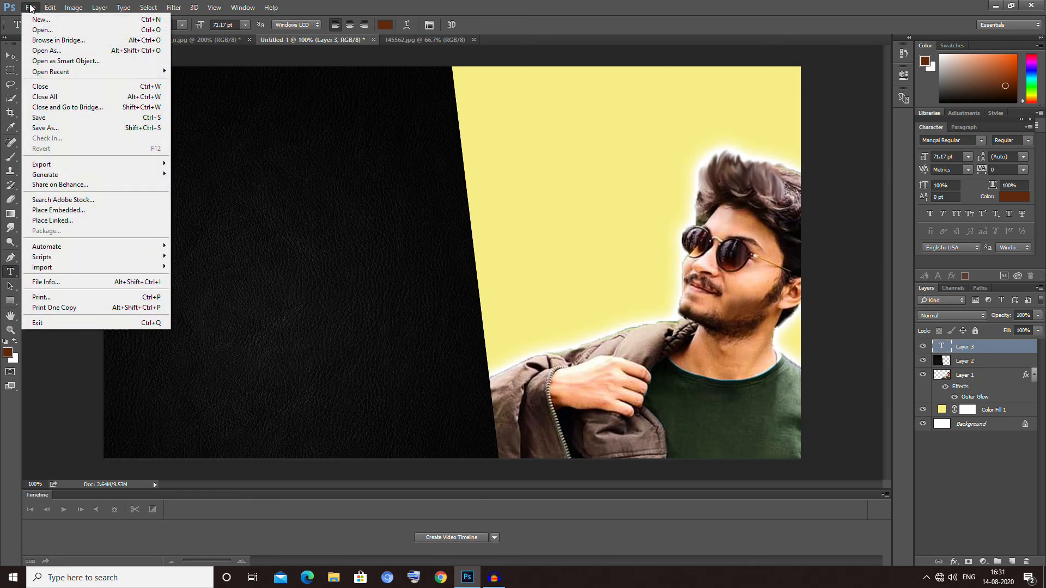
{"action": "left_click", "coordinate": [55, 128]}
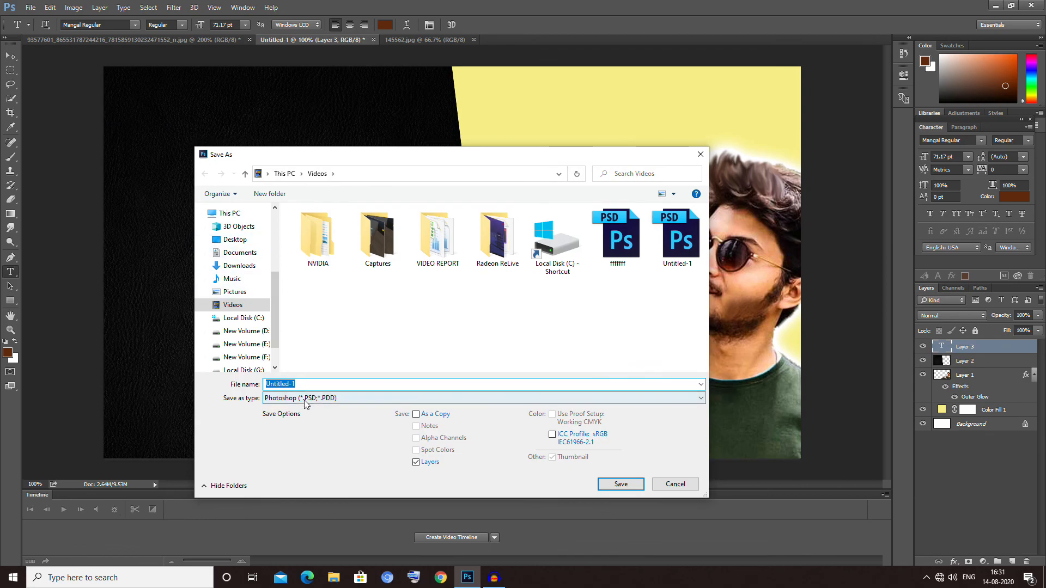
{"action": "left_click", "coordinate": [306, 398]}
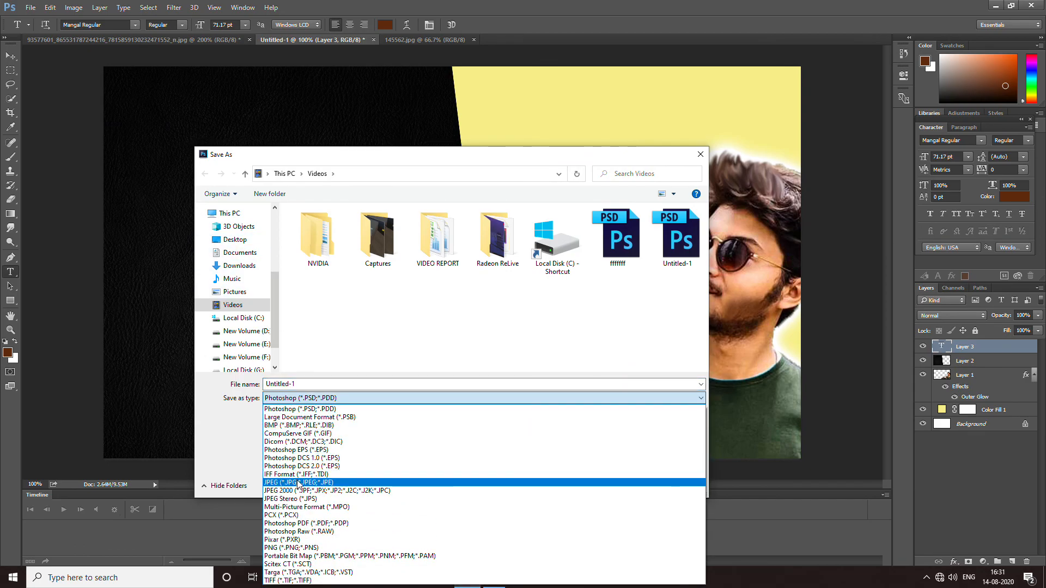
{"action": "left_click", "coordinate": [299, 483]}
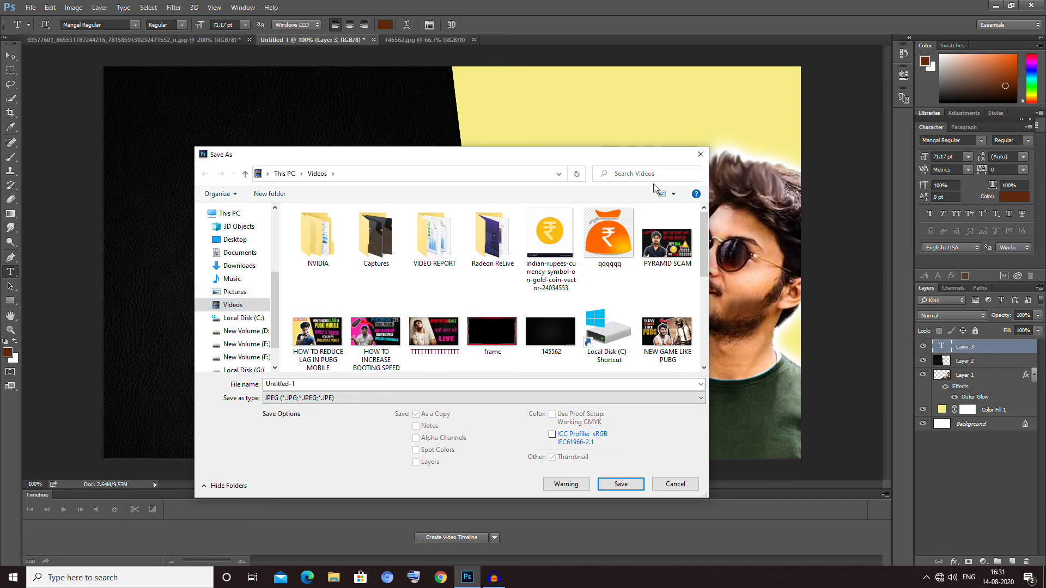
{"action": "left_click", "coordinate": [700, 154]}
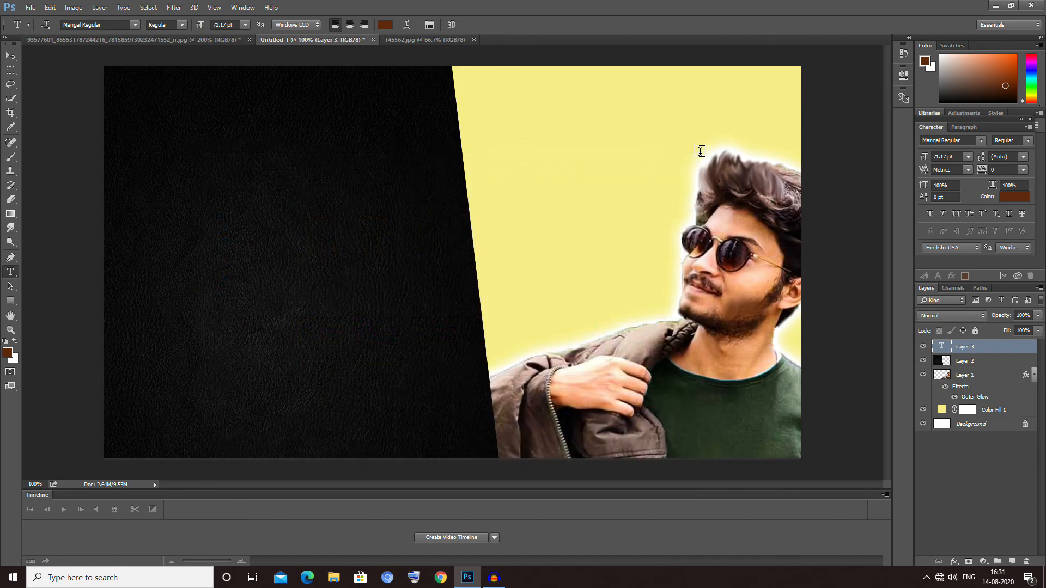